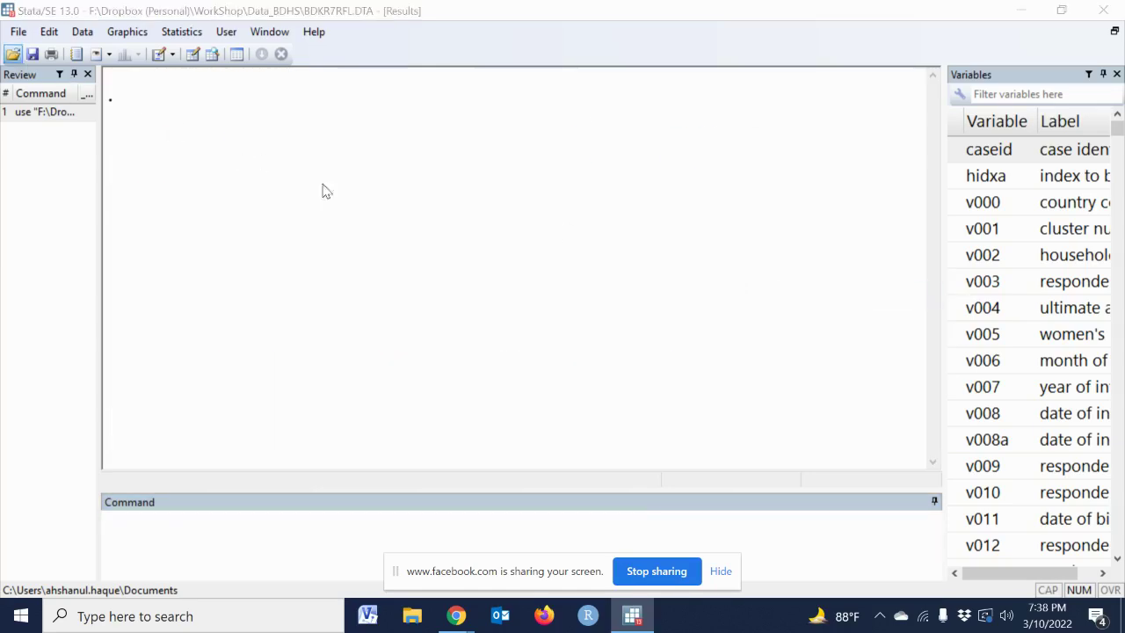
Step: Open the BDKR7RFL.DTA children's recode file from the Data_BDHS folder
key(ctrl+o)
double_click(231, 128)
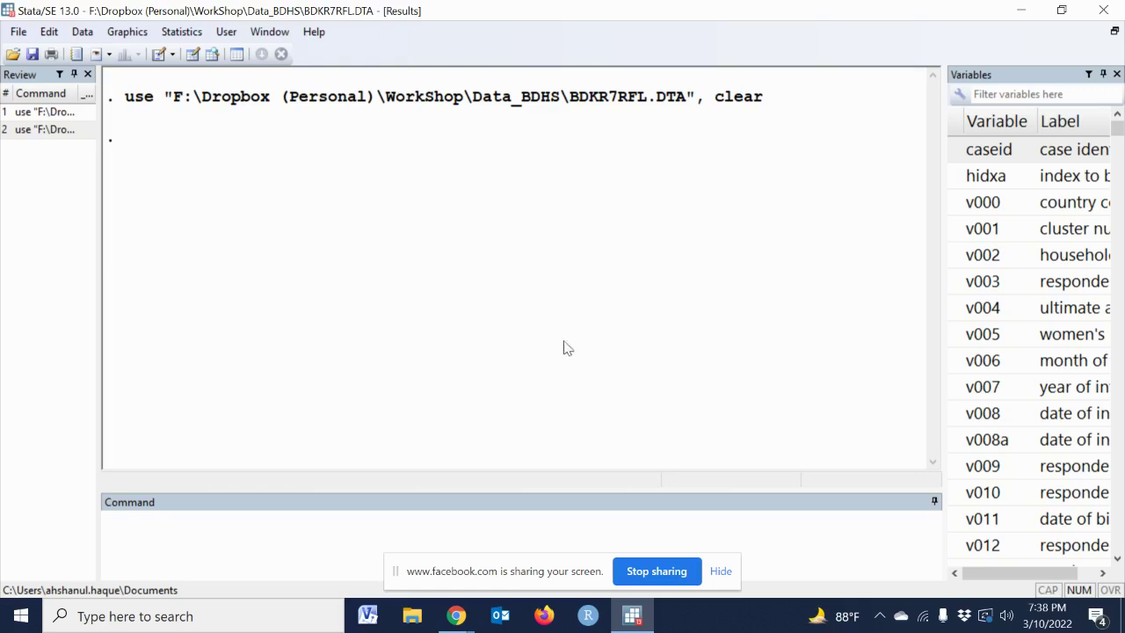
click(13, 54)
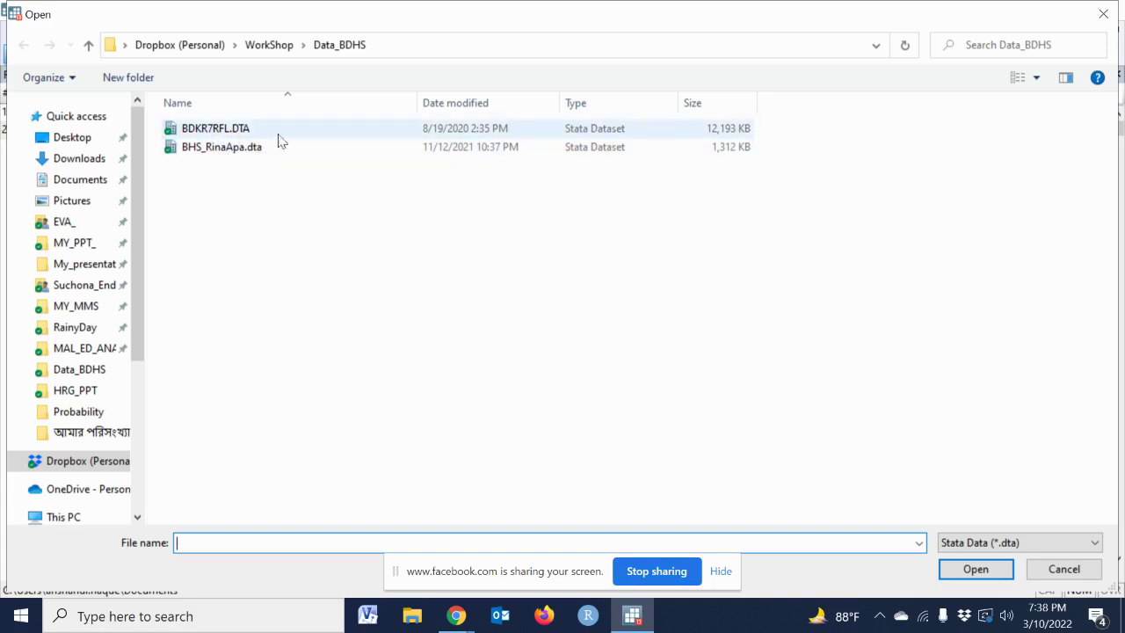
double_click(227, 129)
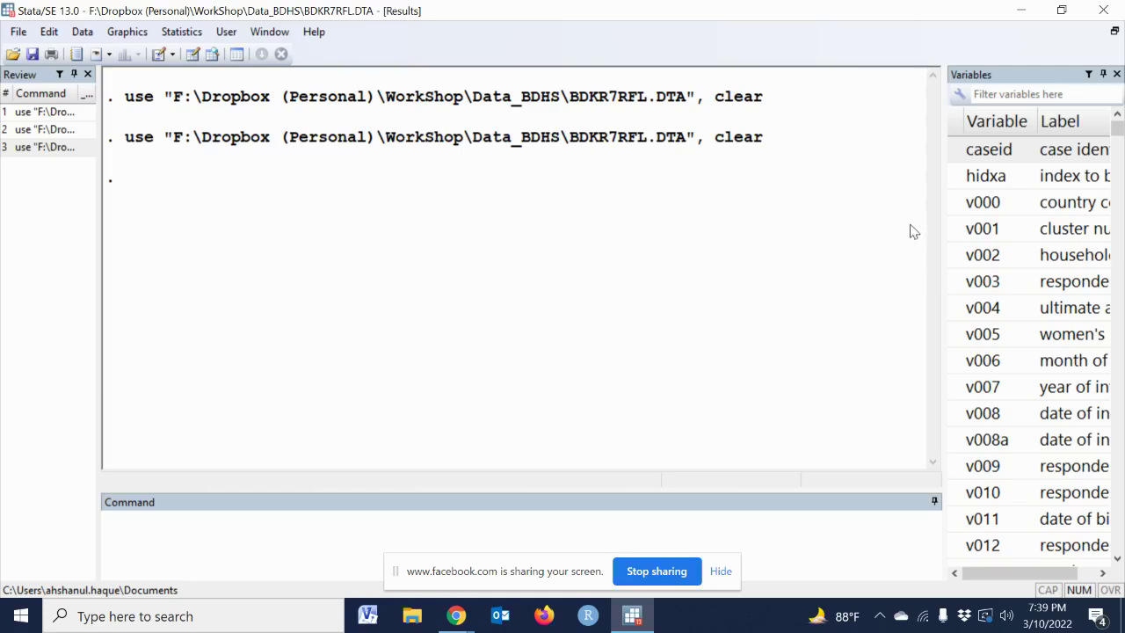
Step: Filter the variable list for 'heig' and summarize v447
drag(944, 225, 824, 193)
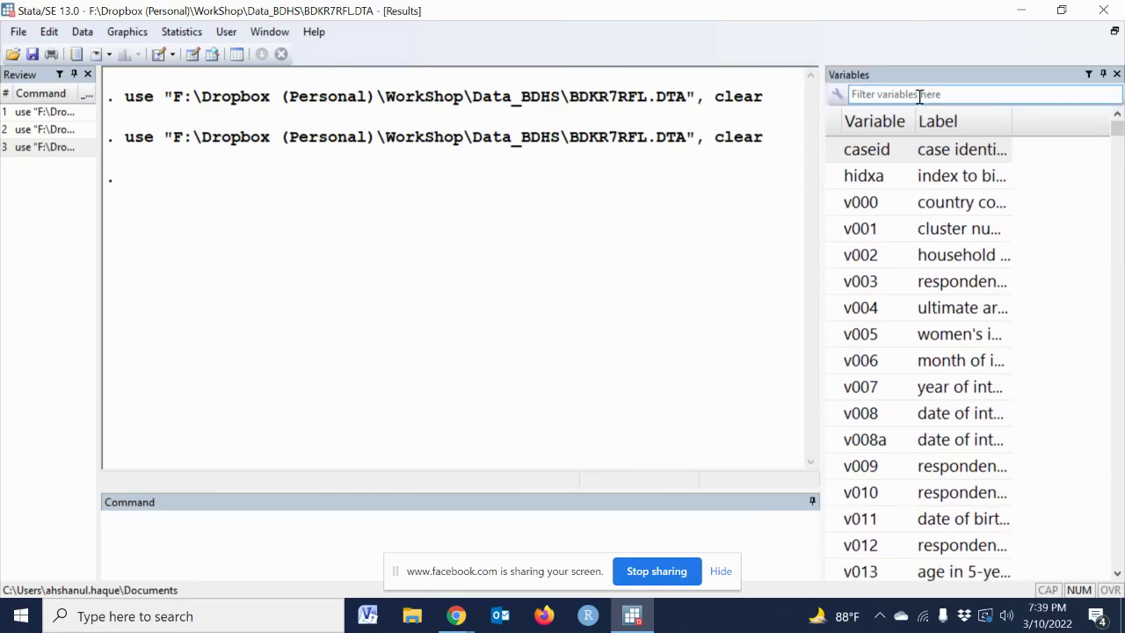
click(919, 96)
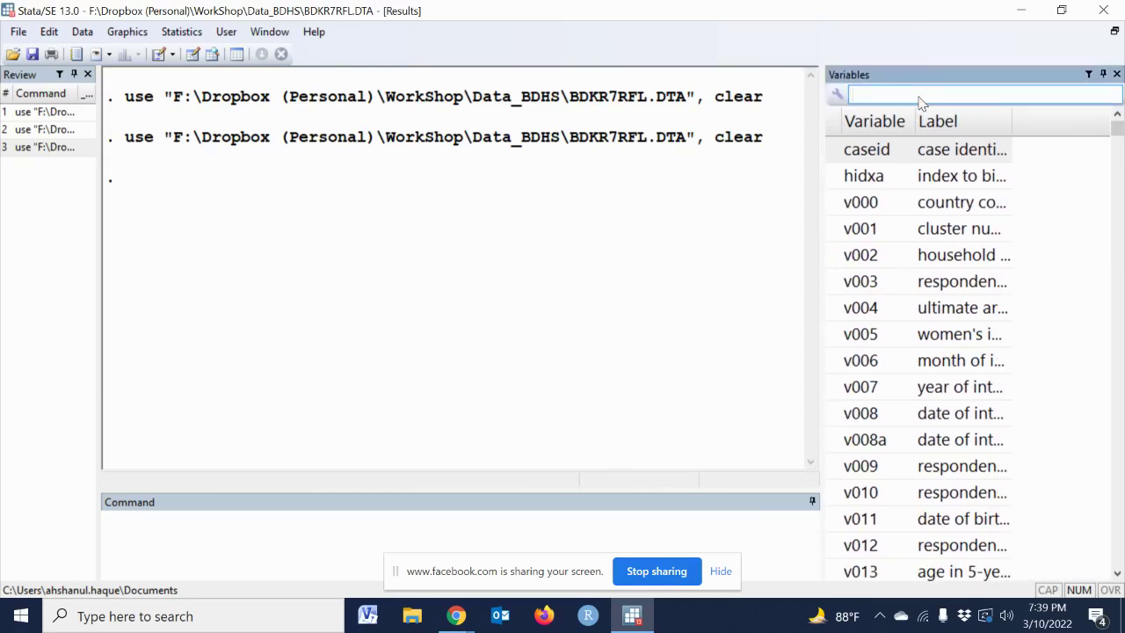
text(hei)
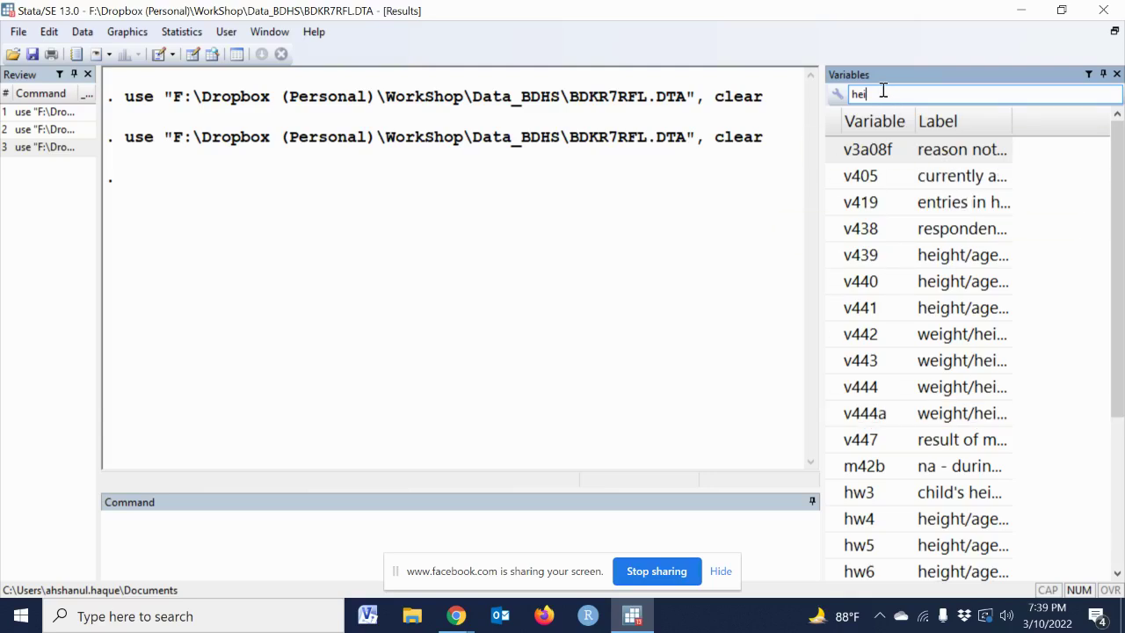
text(ght)
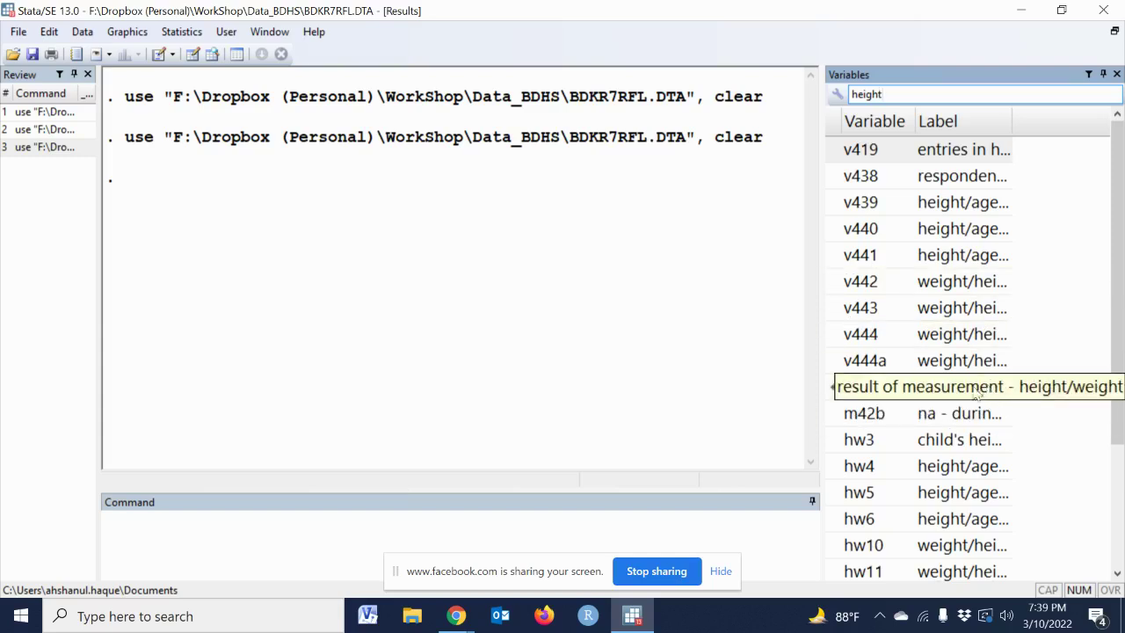
click(833, 387)
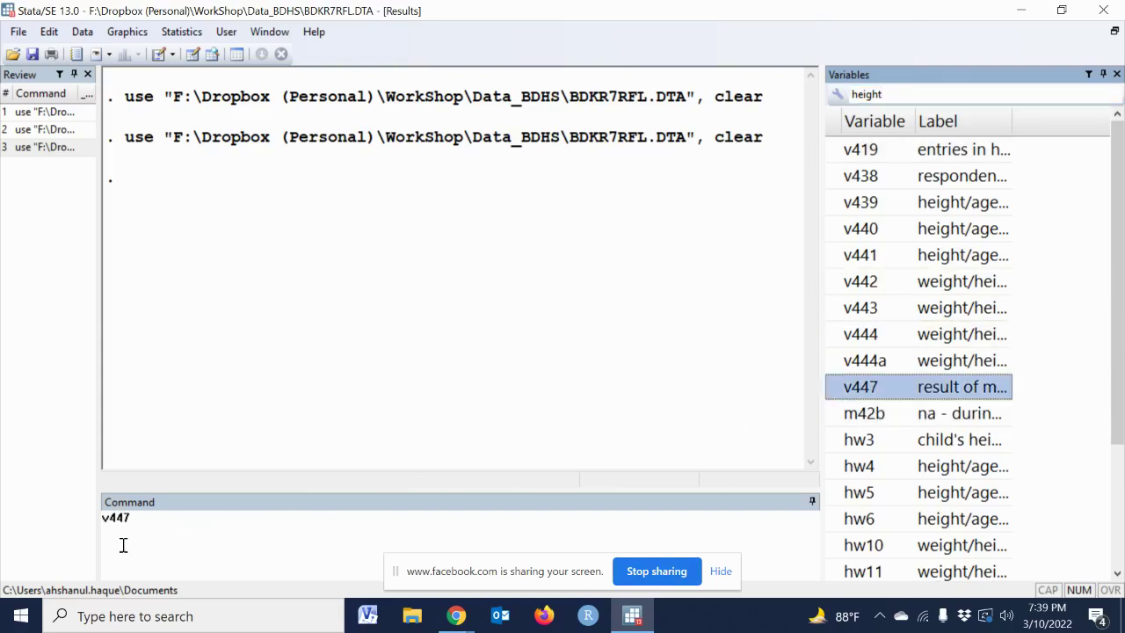
click(102, 518)
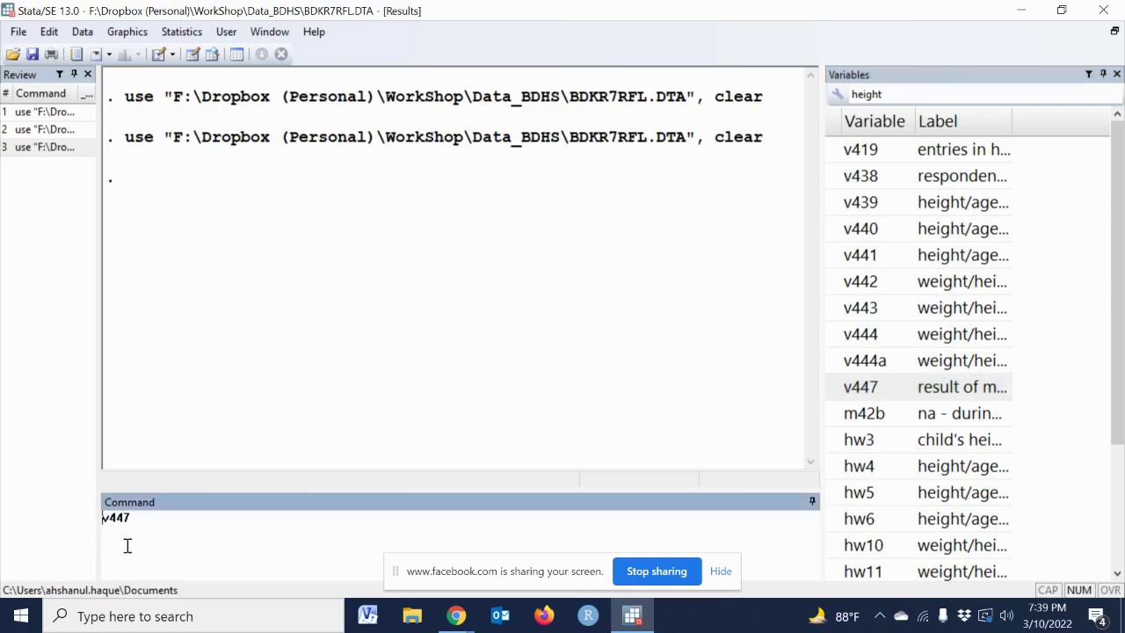
text(sum)
key(Return)
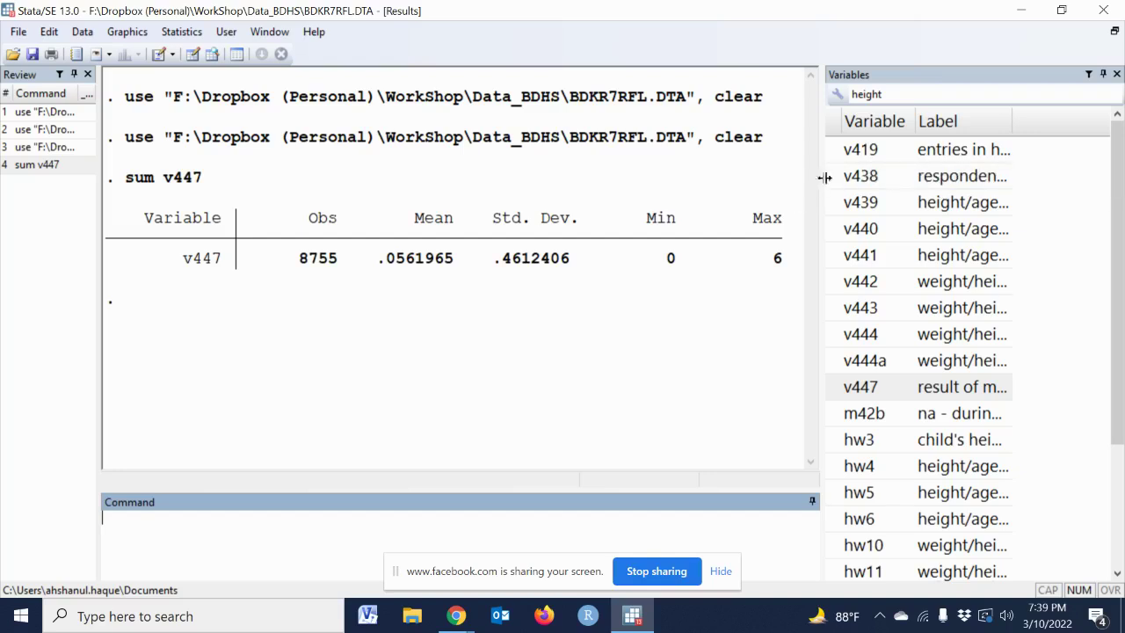
Step: Summarize mother's height v438 and widen the Variables pane to show full labels
double_click(833, 176)
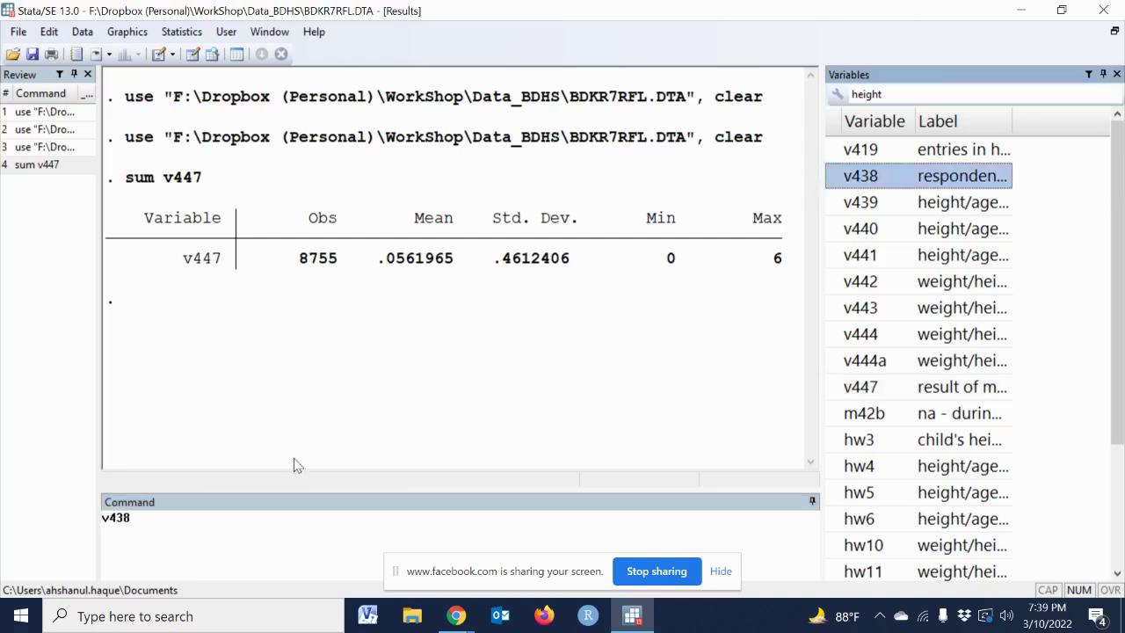
click(106, 517)
text(sum)
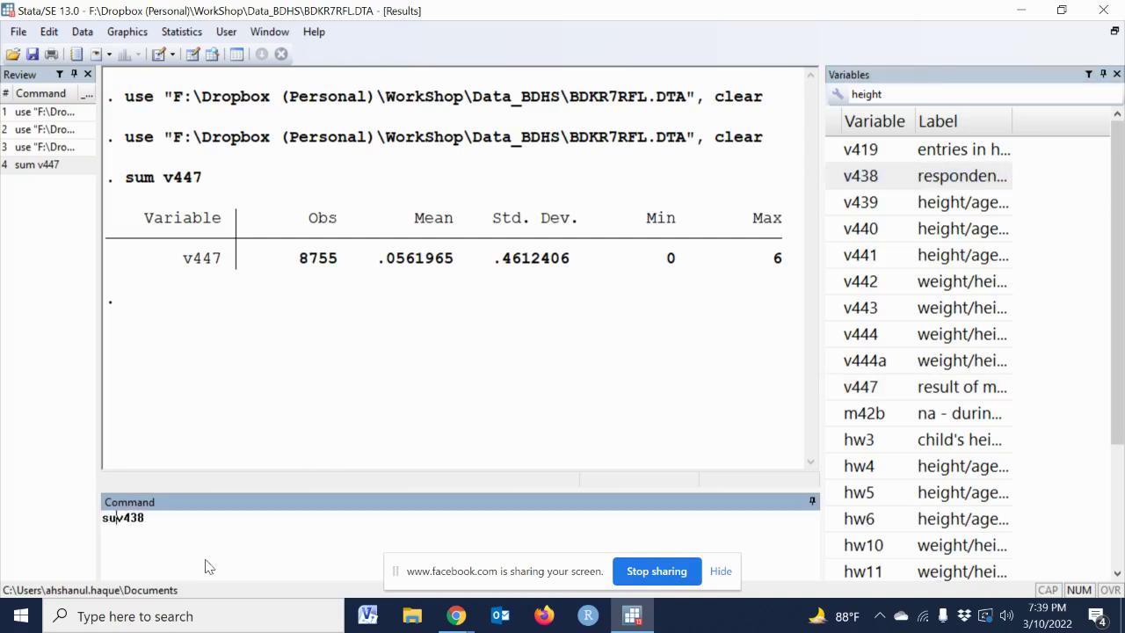
key(Return)
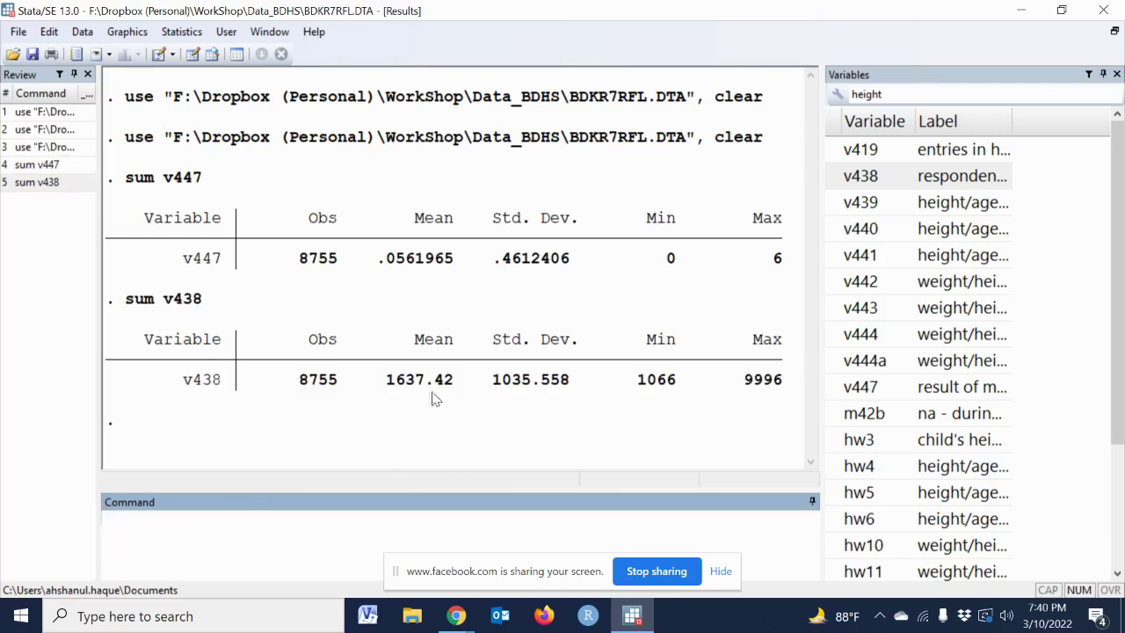
mouse_move(962, 175)
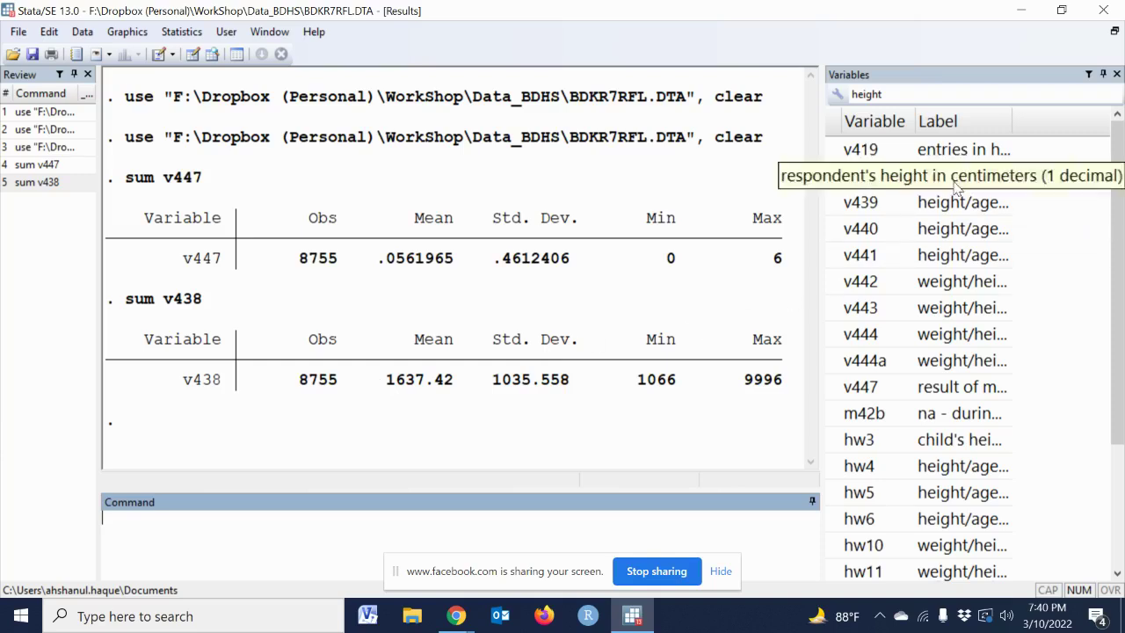
drag(823, 185, 753, 176)
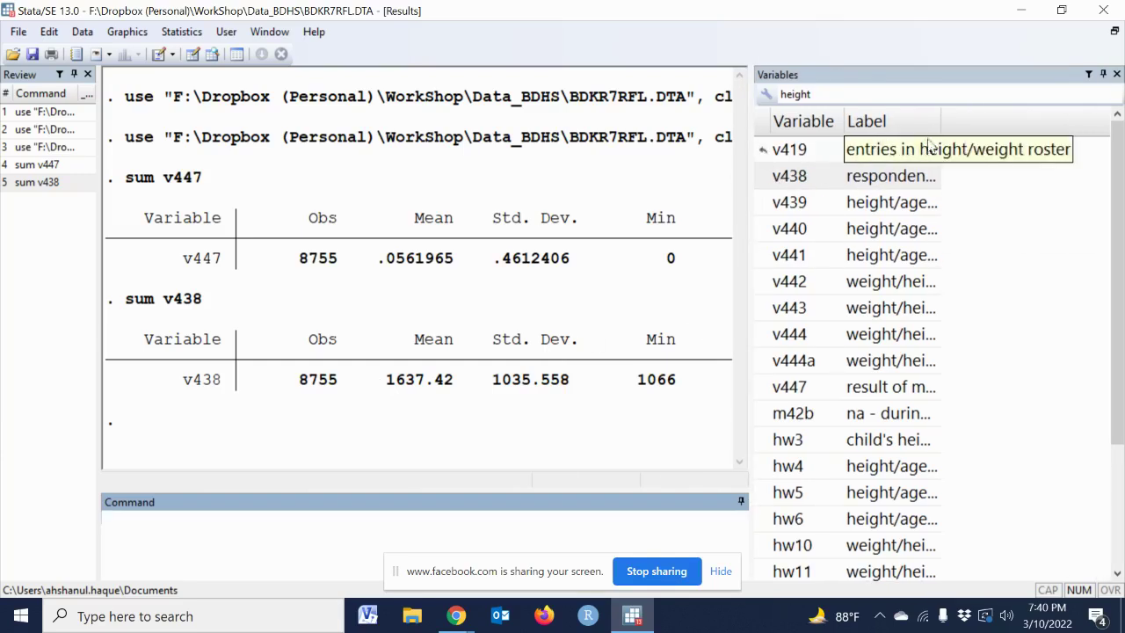
click(953, 128)
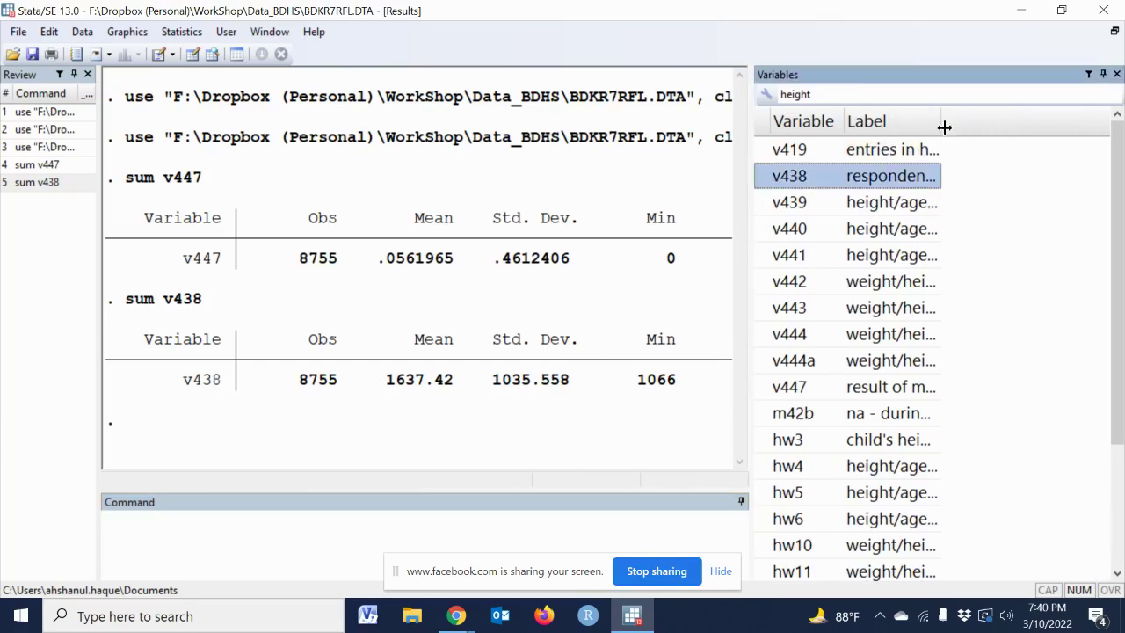
drag(941, 123, 1042, 123)
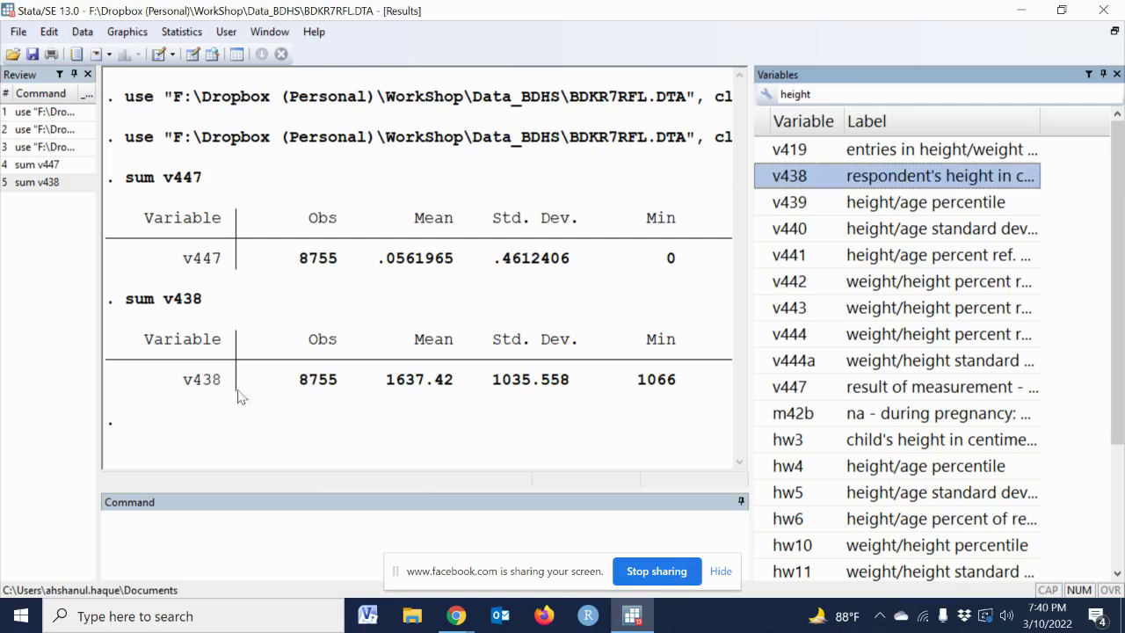
click(50, 185)
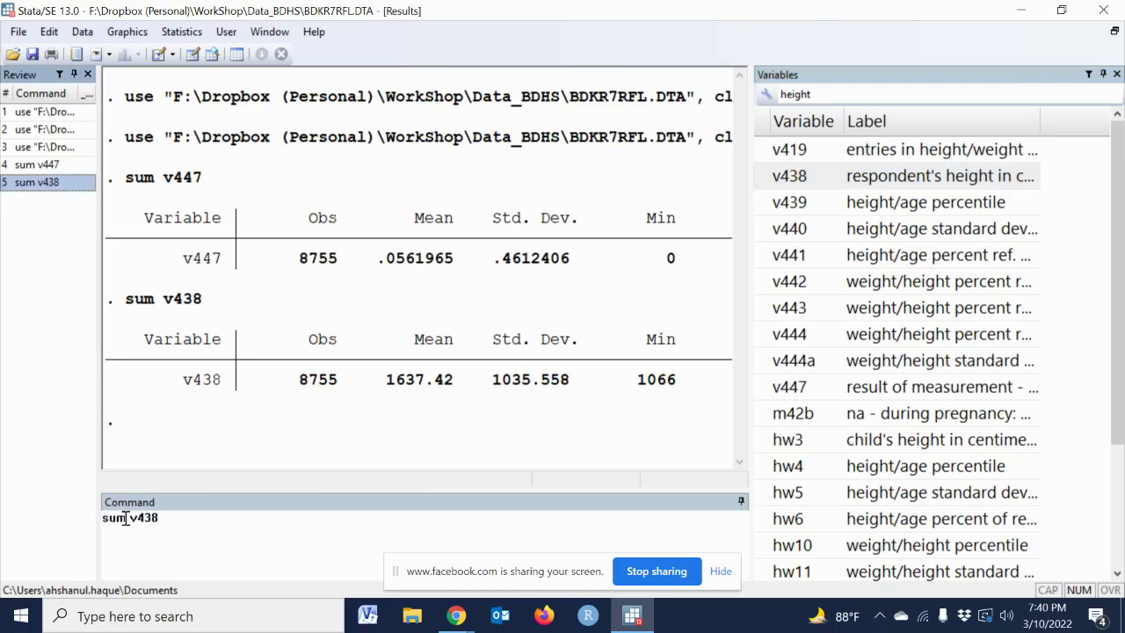
drag(128, 518, 104, 521)
Step: Browse v438's values in the Data Editor at 16-point font, then close it
text(b)
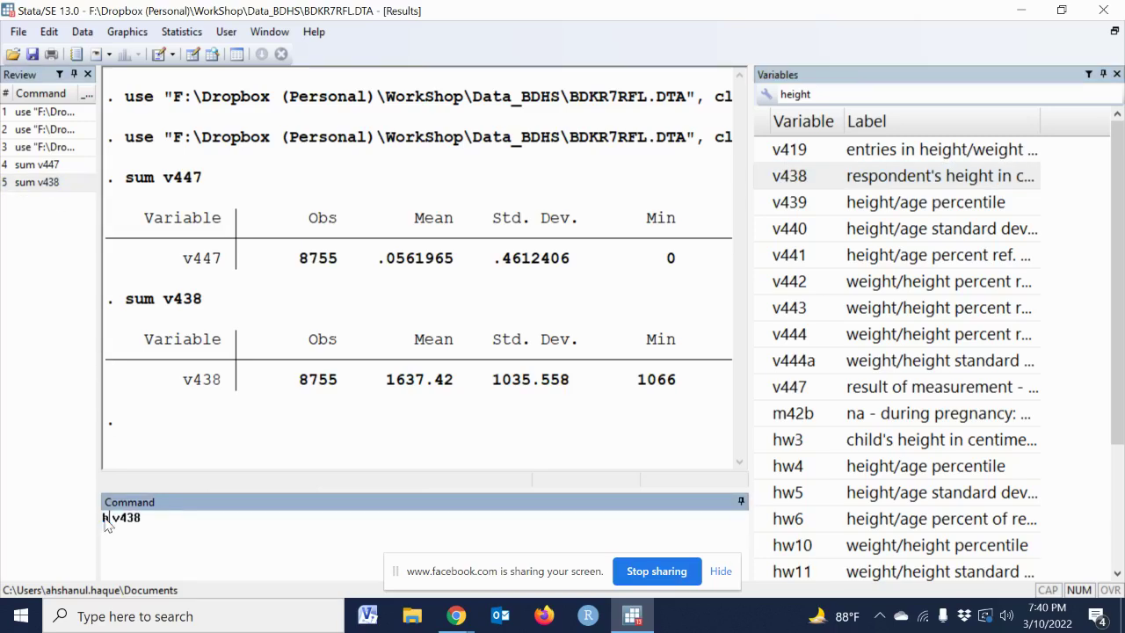
text(r)
key(Return)
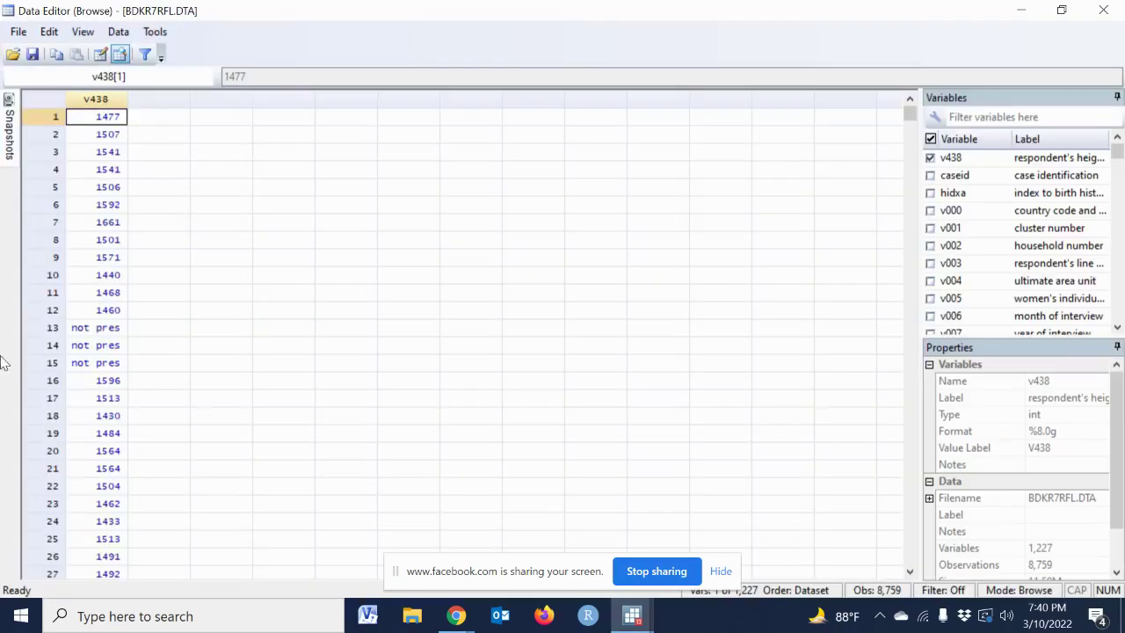
right_click(198, 226)
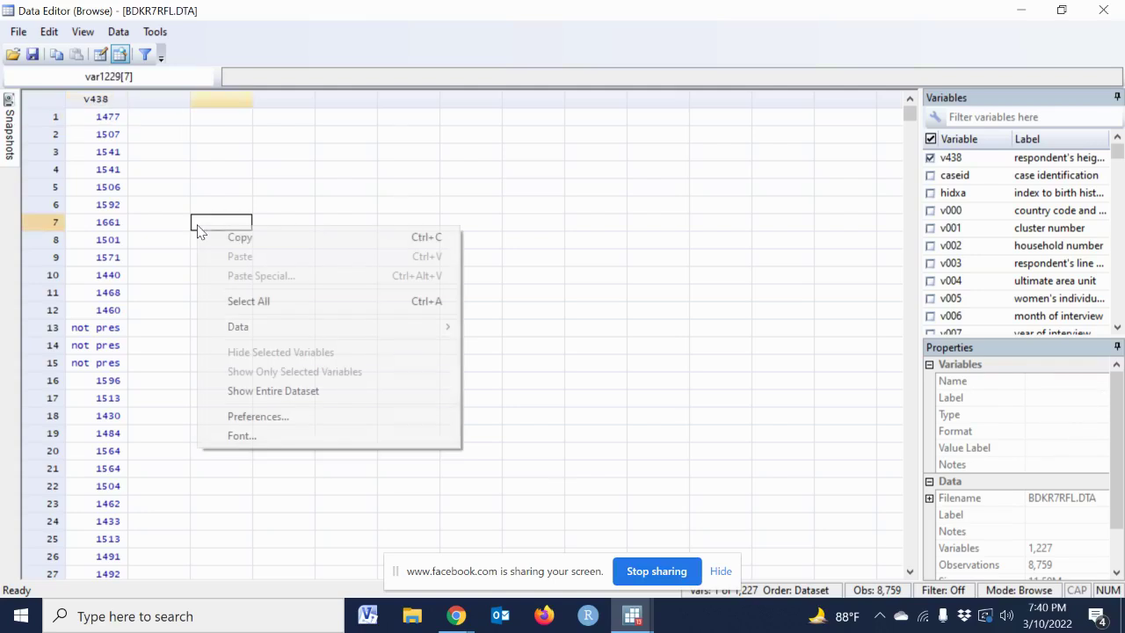
click(245, 435)
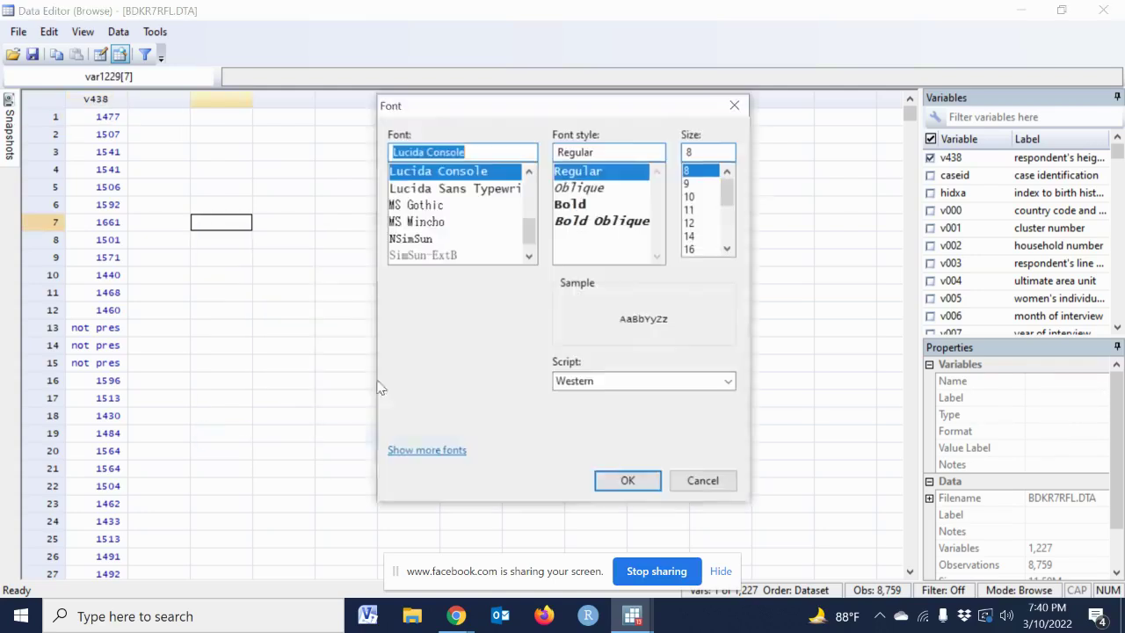
click(695, 250)
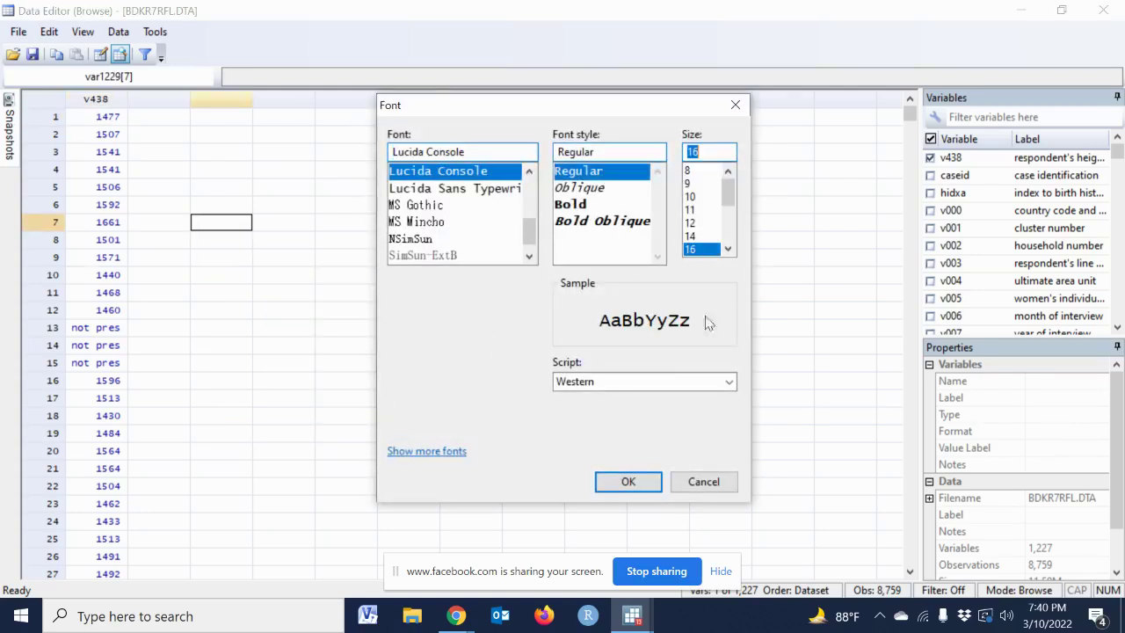
click(628, 481)
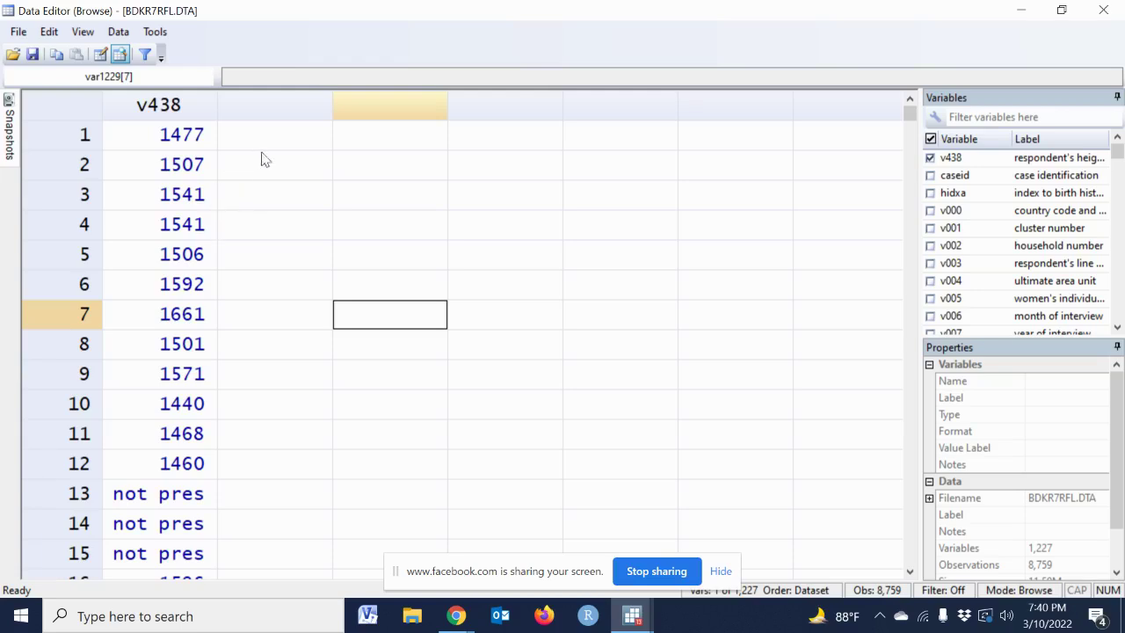
scroll(186, 351, down, 5)
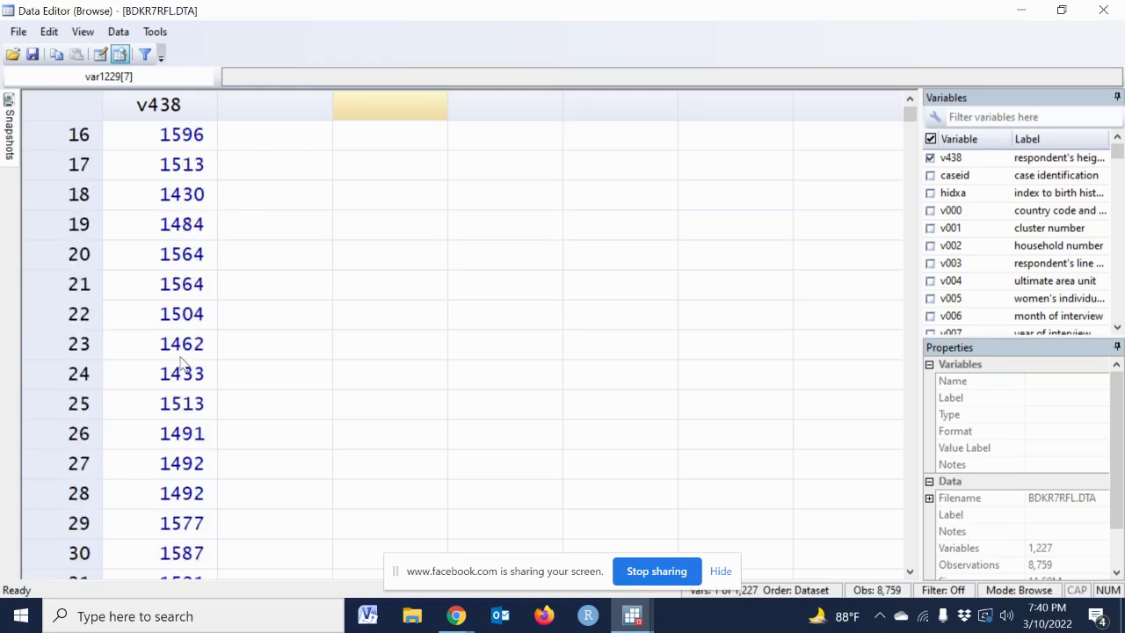
scroll(183, 366, up, 5)
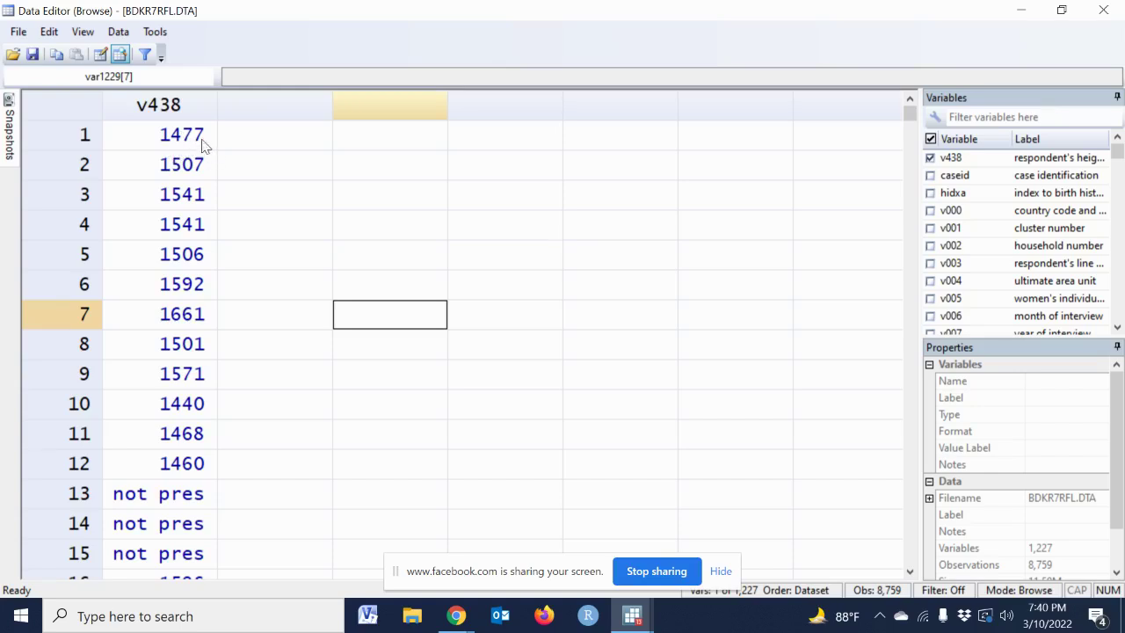
click(1094, 16)
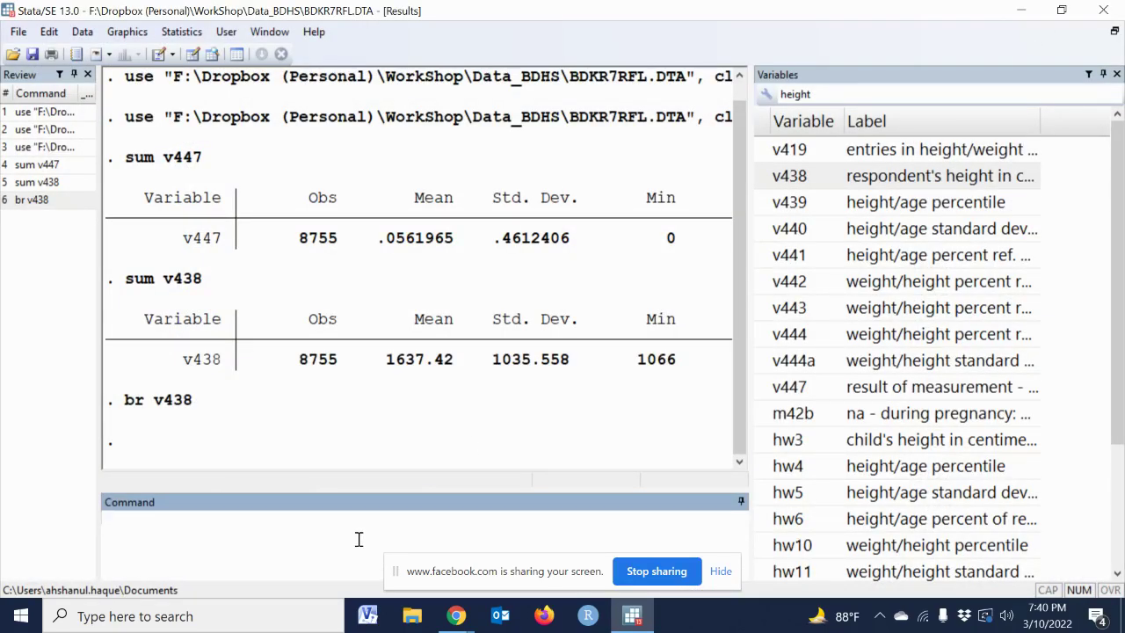
Step: Filter for weight variables and add weight v437 to the br v438 command
double_click(814, 94)
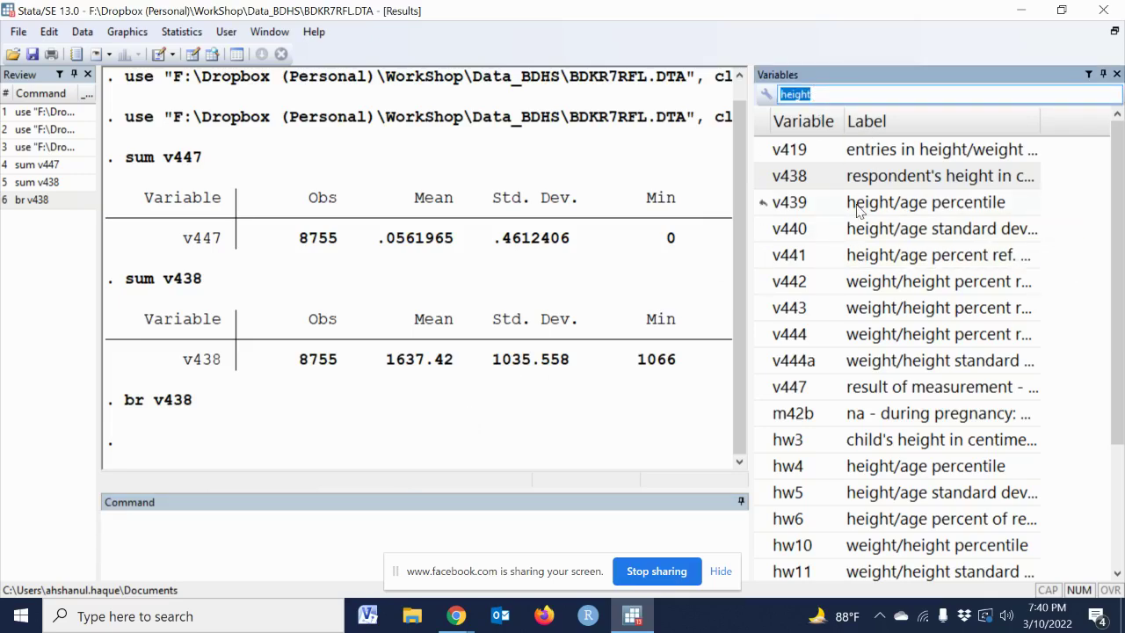
text(weig)
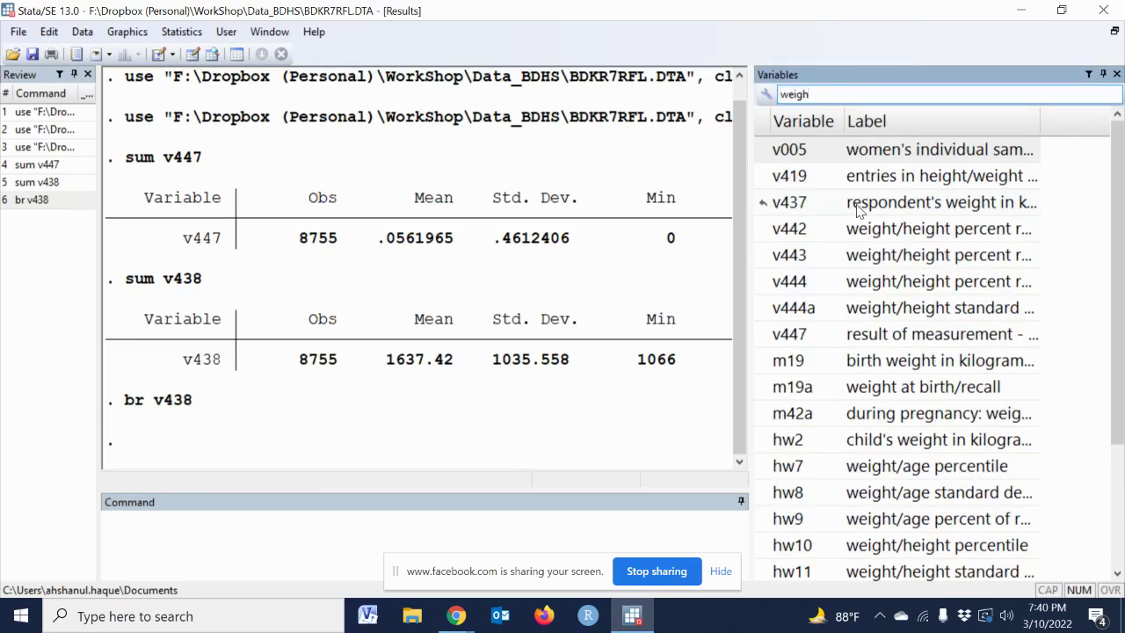
click(36, 199)
click(195, 526)
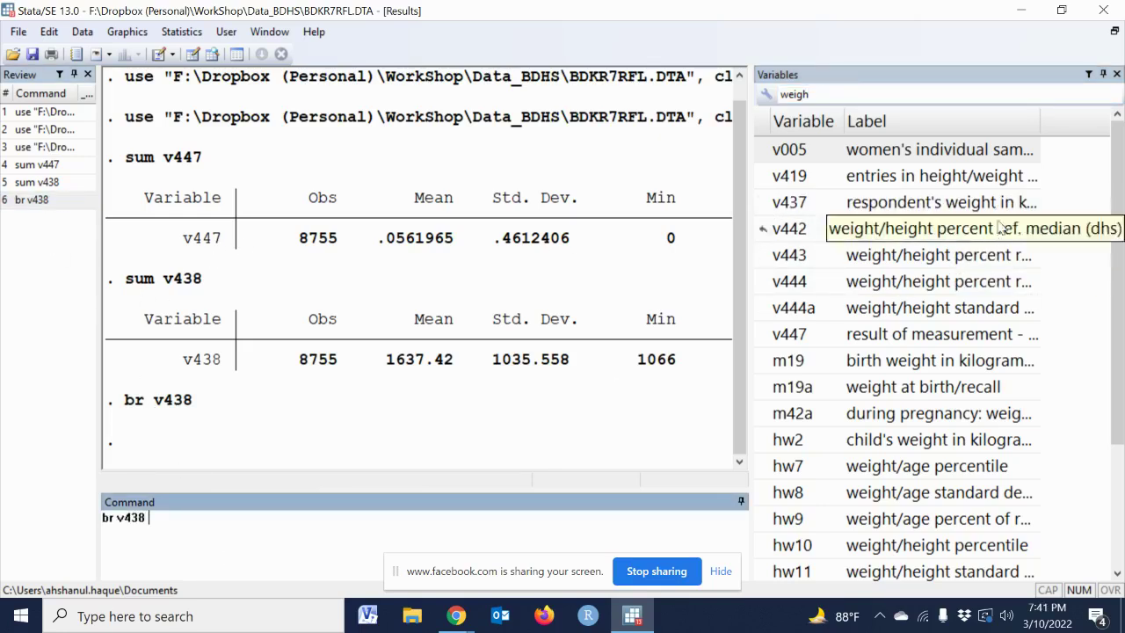
click(763, 230)
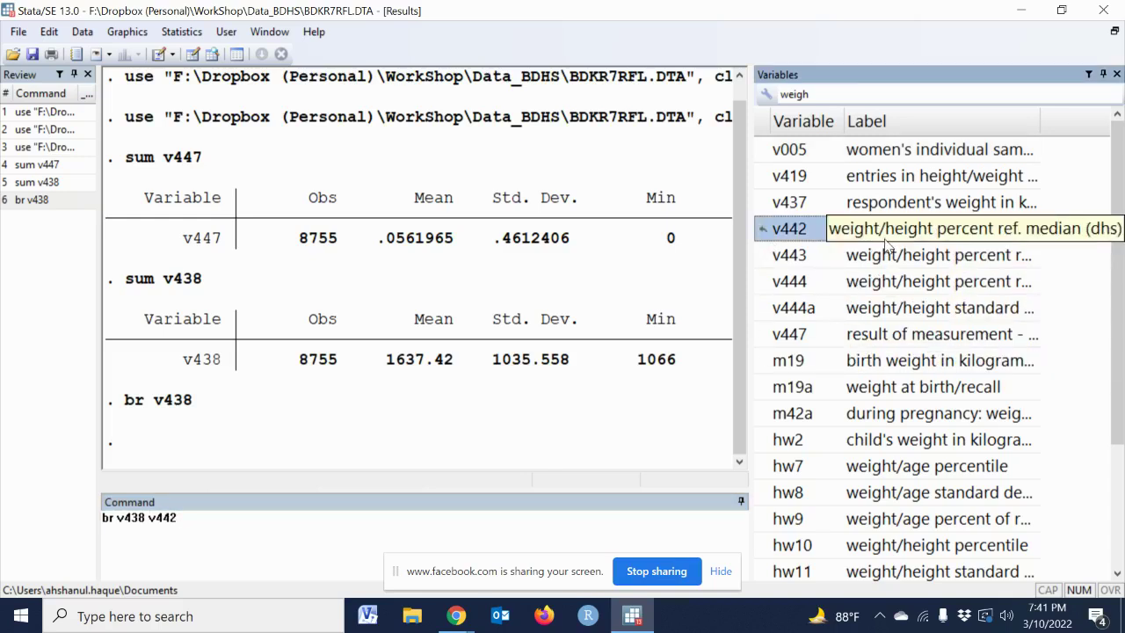
double_click(160, 519)
click(765, 204)
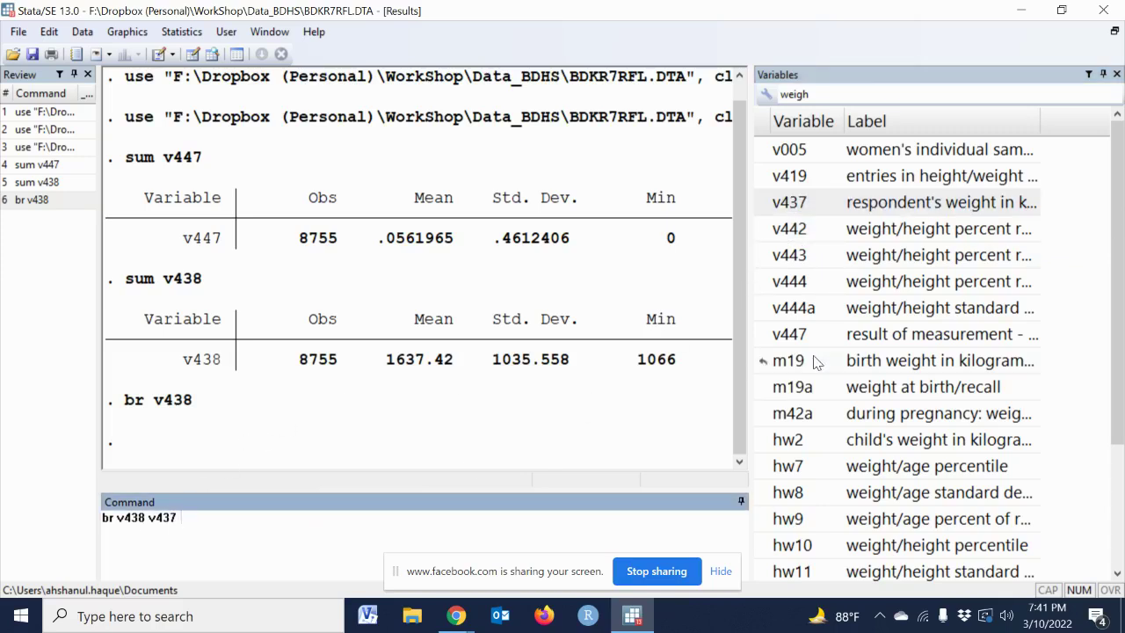
Step: Clear the filter and append v012, v013, v025 and v190 to the command
double_click(830, 92)
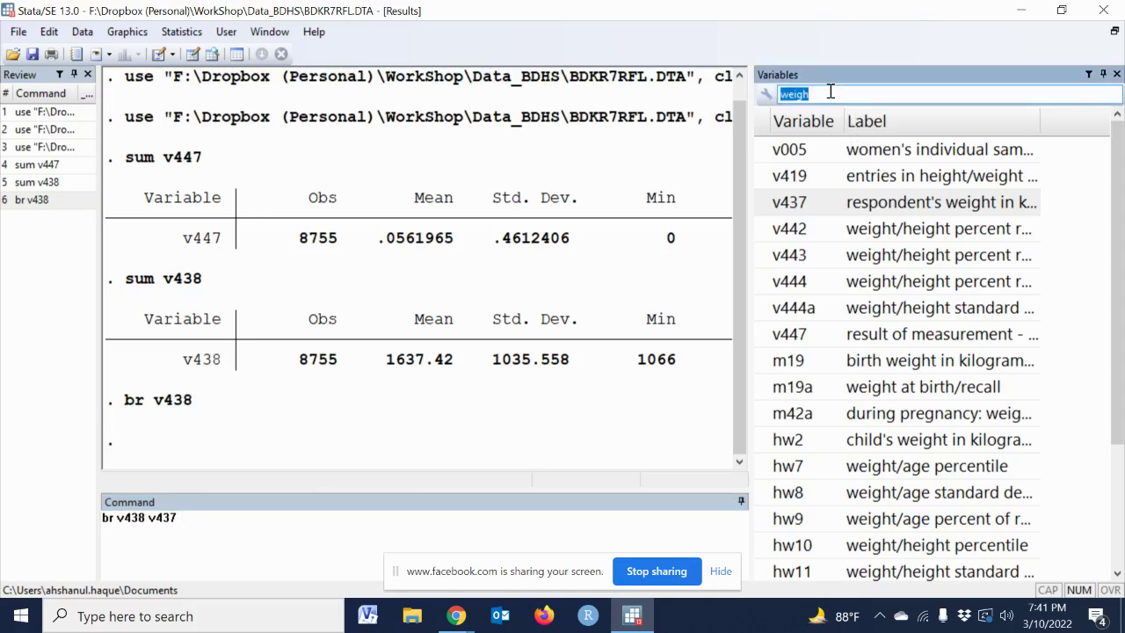
key(BackSpace)
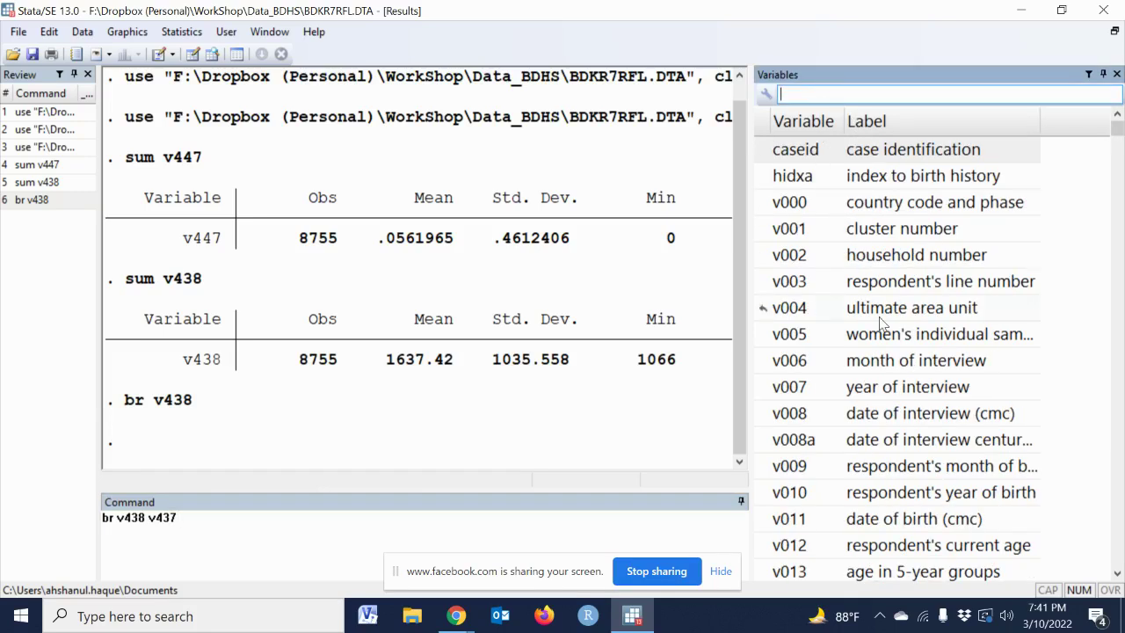
click(911, 391)
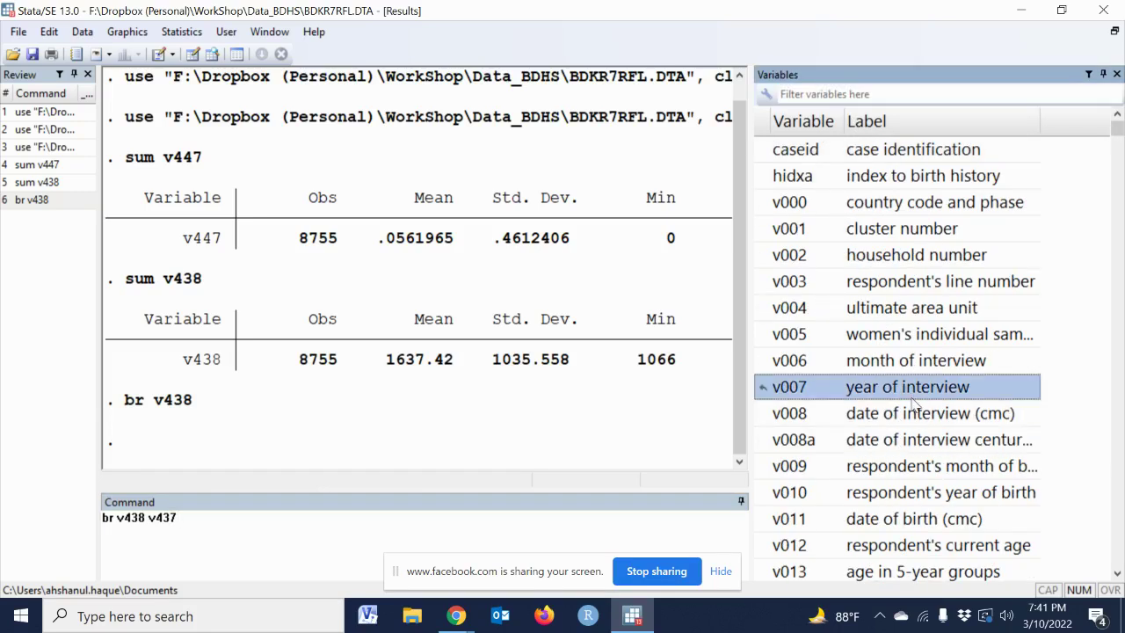
click(777, 548)
click(769, 572)
scroll(816, 566, down, 3)
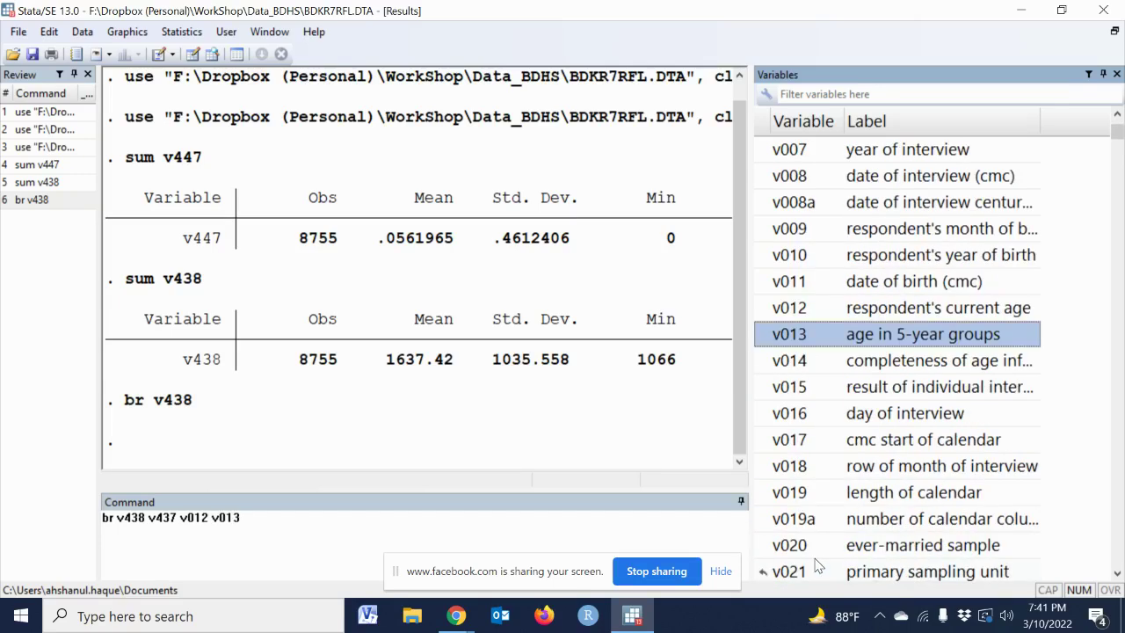
scroll(816, 565, down, 1)
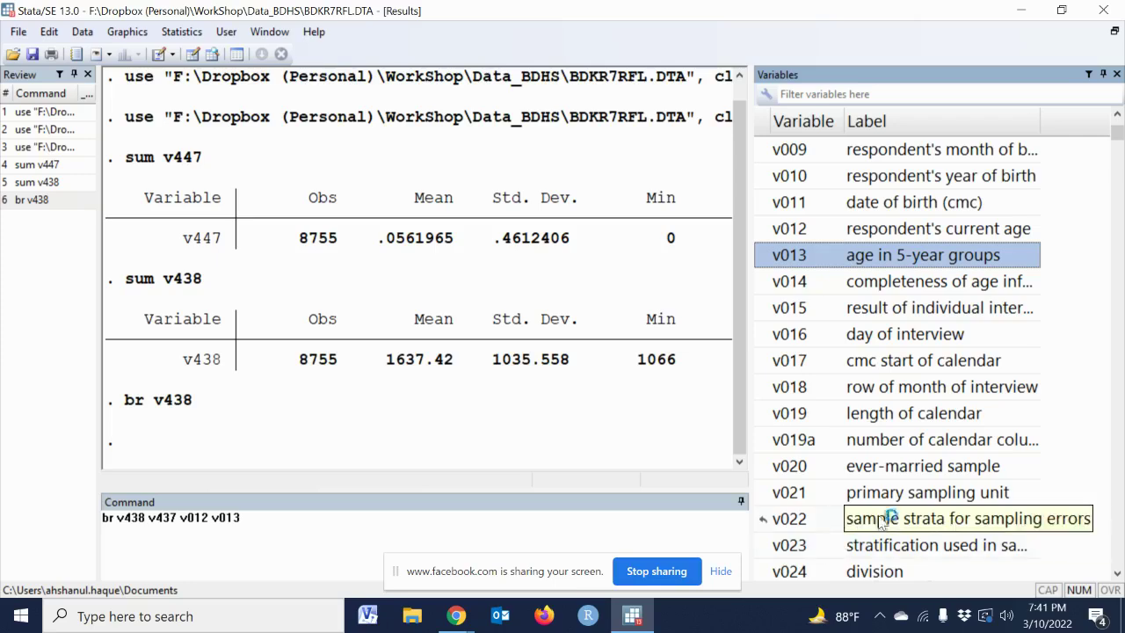
scroll(898, 519, down, 1)
scroll(899, 519, down, 1)
scroll(898, 518, down, 2)
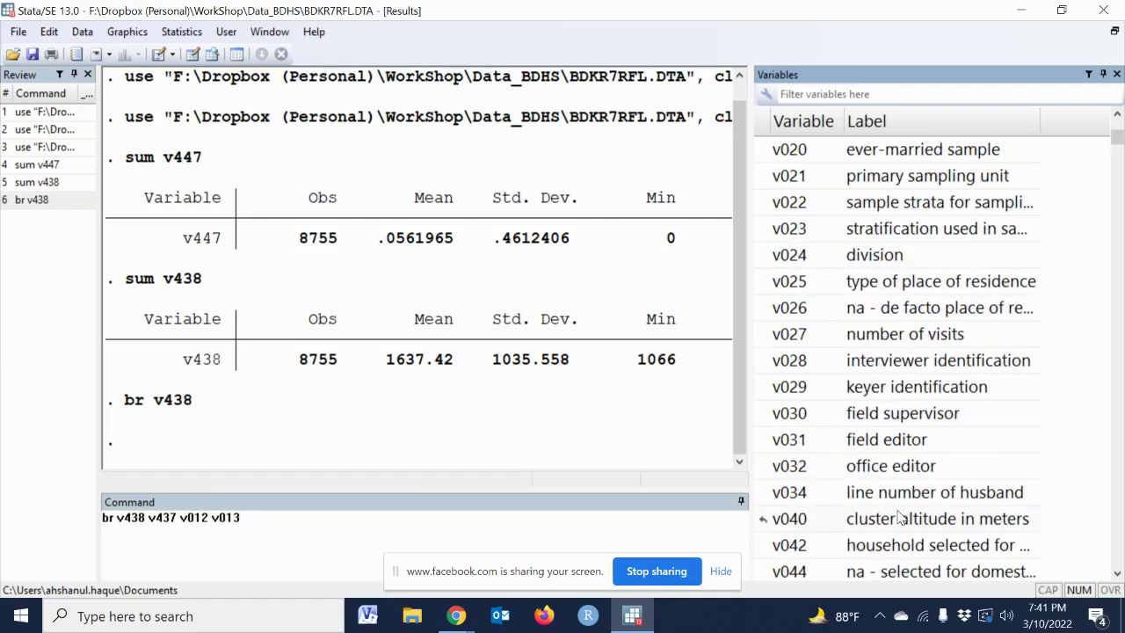
click(764, 282)
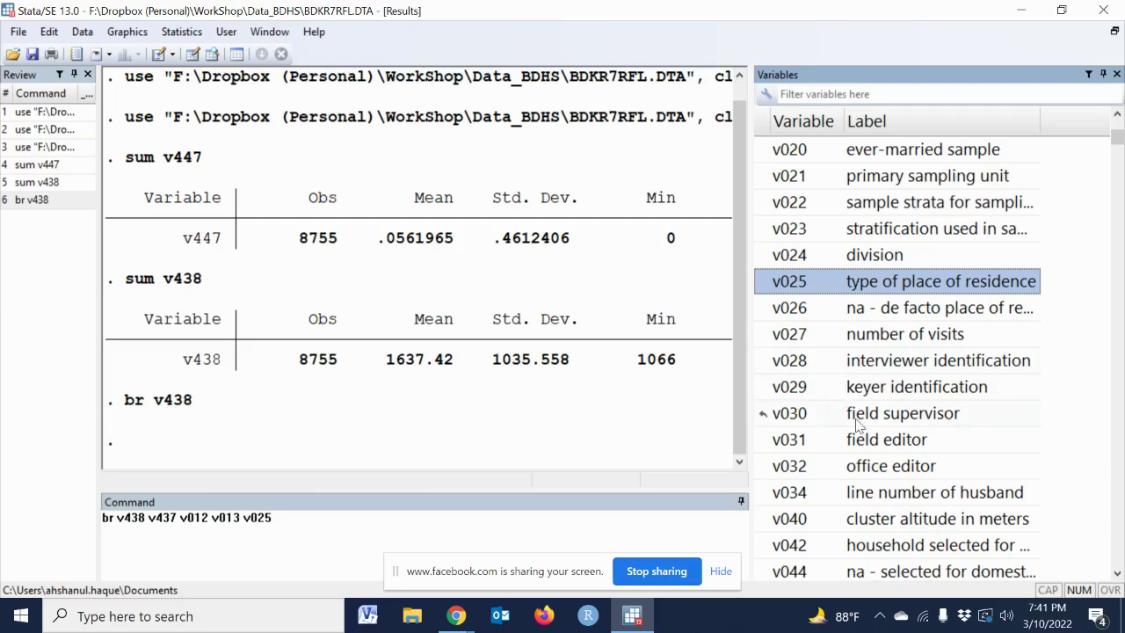
scroll(857, 425, down, 2)
scroll(857, 424, down, 3)
scroll(857, 425, down, 4)
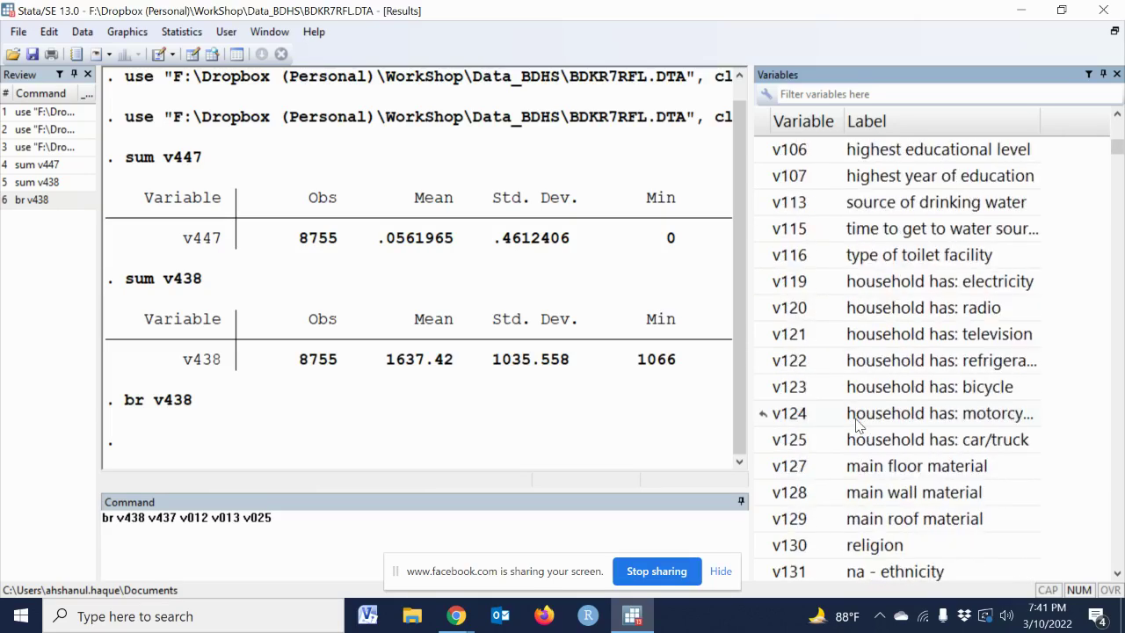
scroll(857, 425, down, 4)
scroll(857, 425, down, 4)
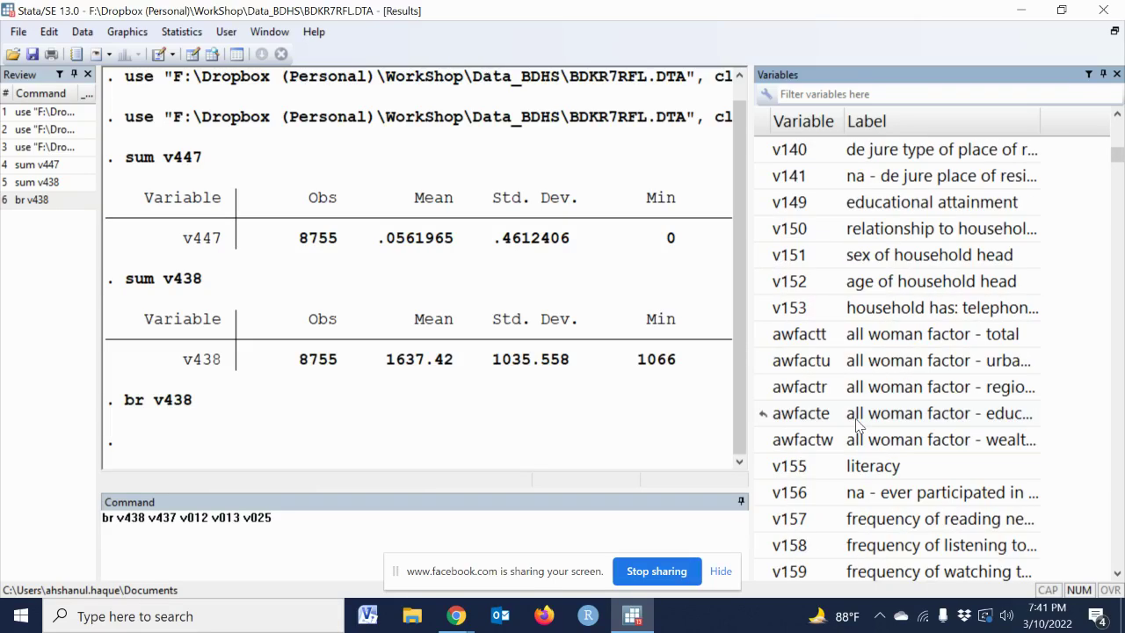
scroll(875, 439, down, 3)
scroll(876, 442, down, 2)
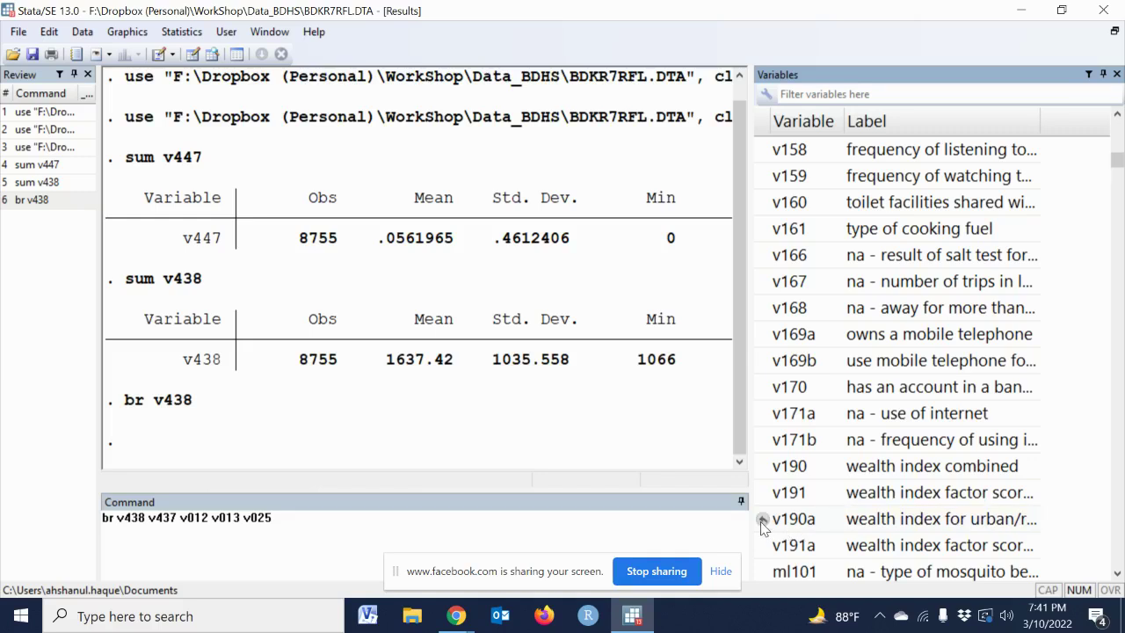
click(763, 466)
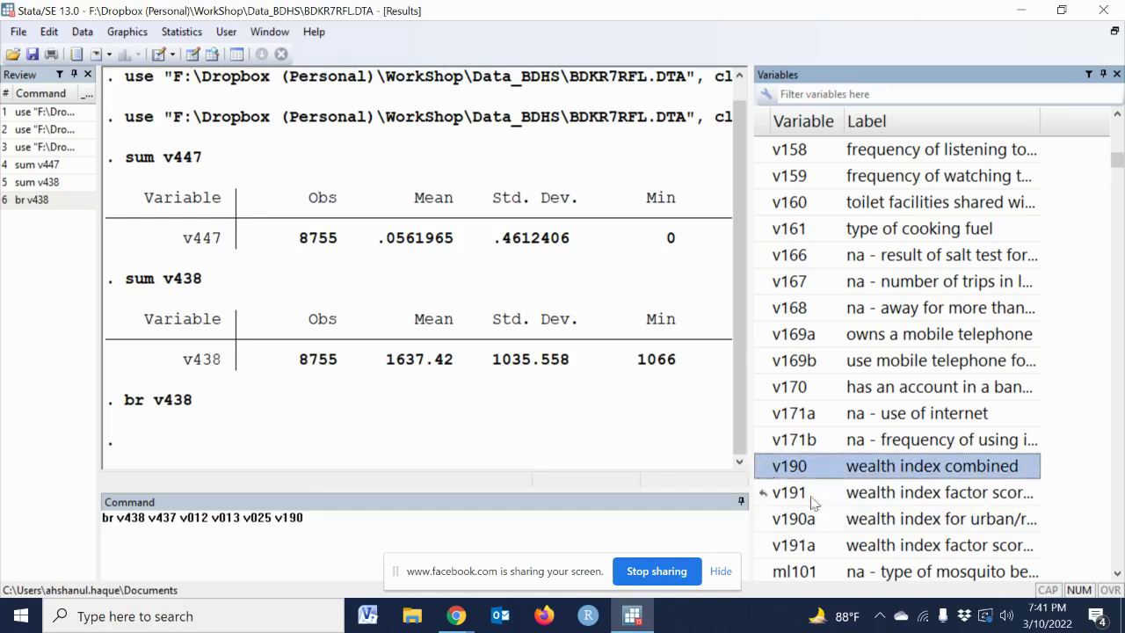
scroll(866, 510, down, 3)
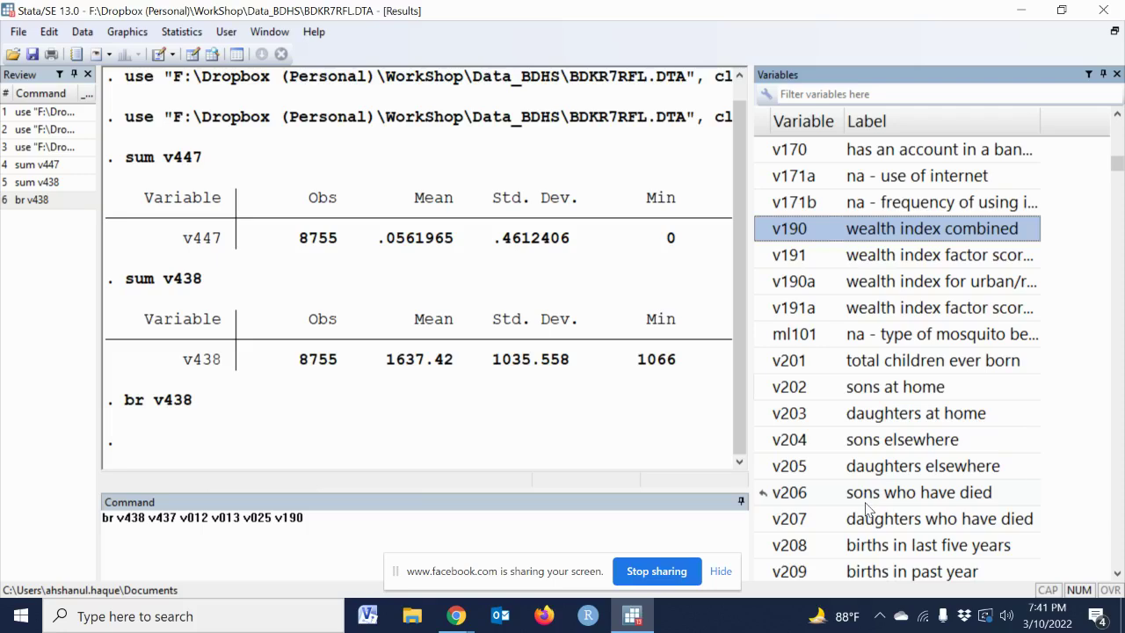
scroll(866, 510, up, 4)
scroll(866, 510, up, 6)
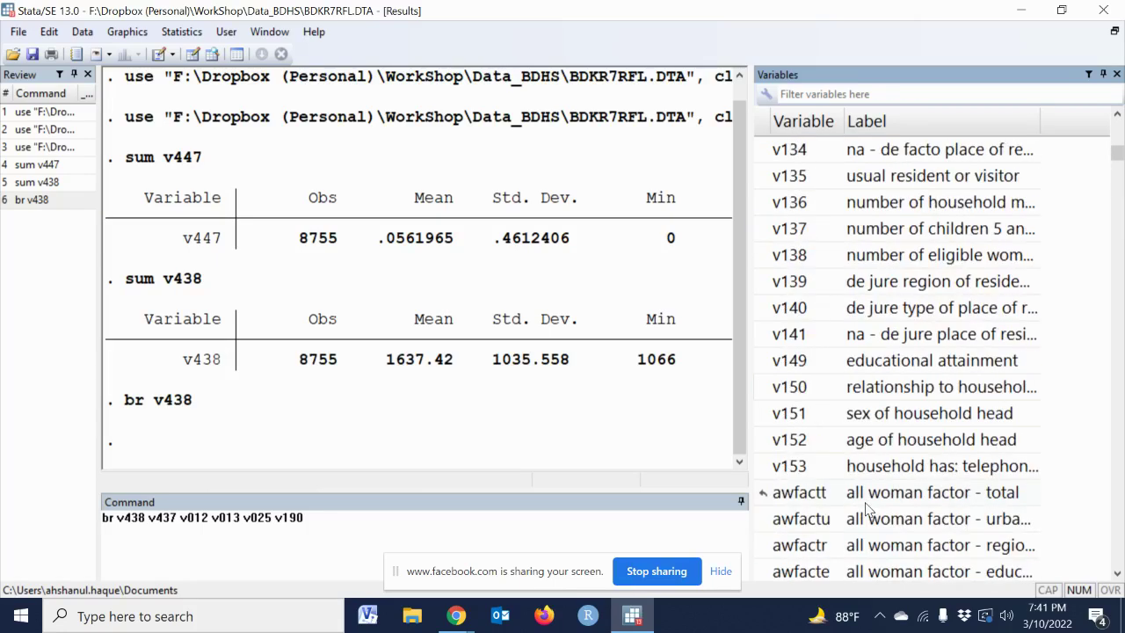
scroll(866, 510, up, 6)
scroll(866, 510, up, 5)
scroll(866, 509, up, 7)
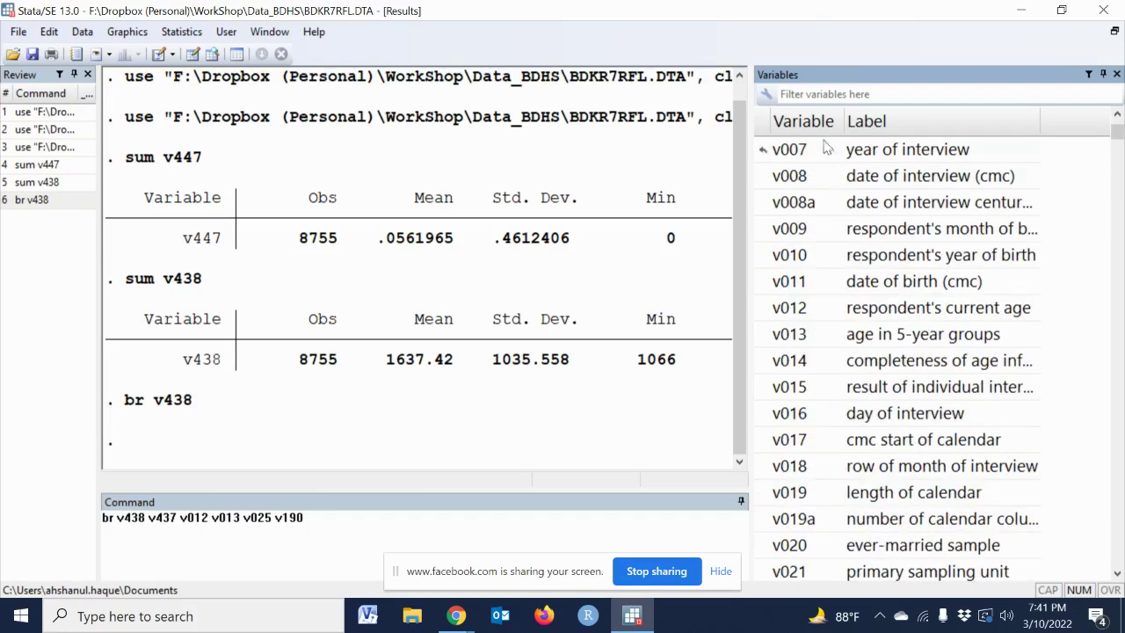
Step: Filter for 'body', append body mass index v445, and widen the Results pane
click(810, 94)
text(bo)
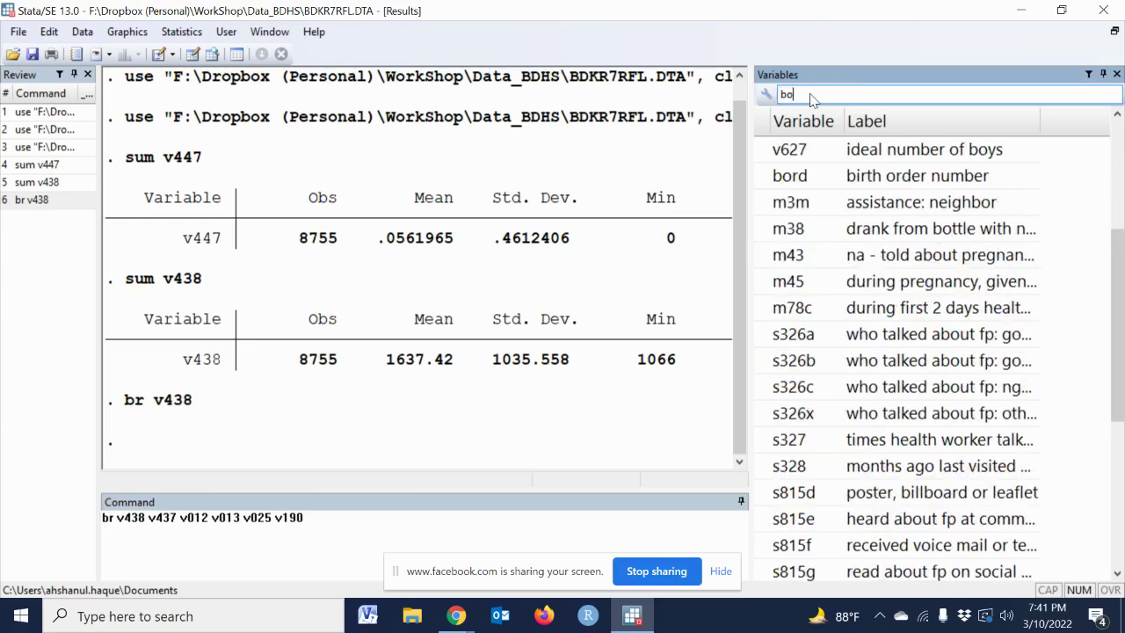
text(dy)
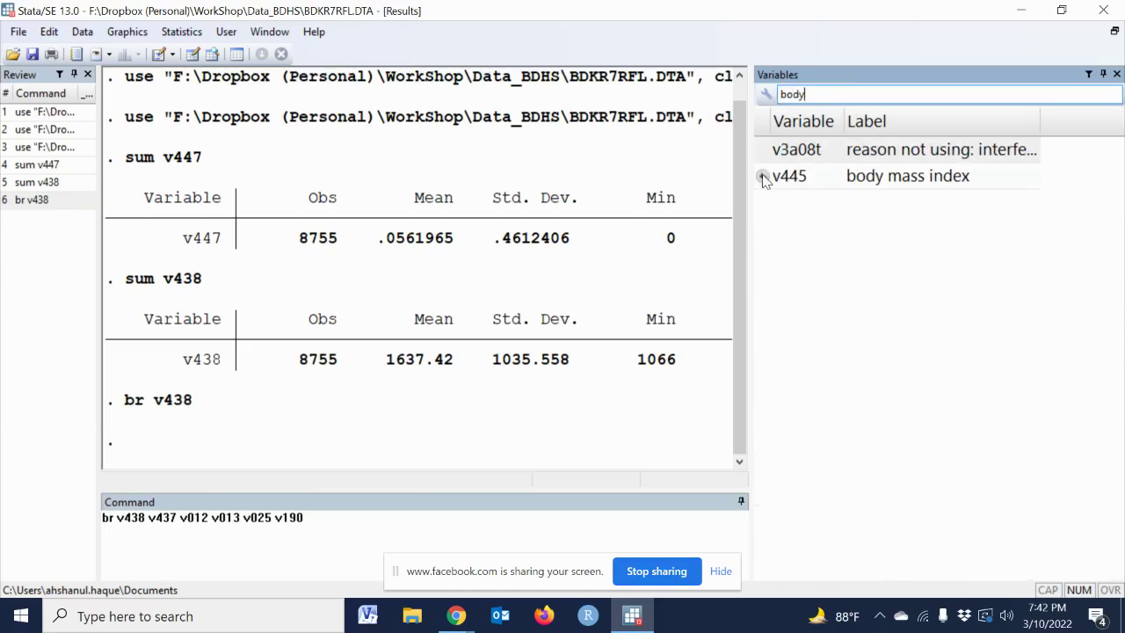
double_click(767, 180)
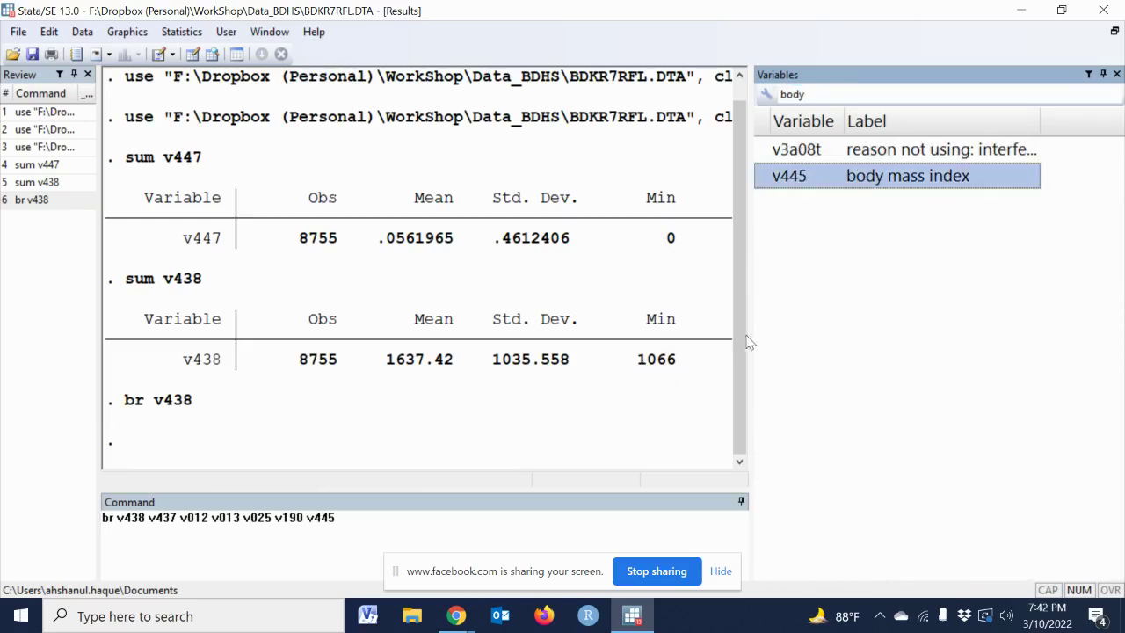
drag(752, 329, 940, 290)
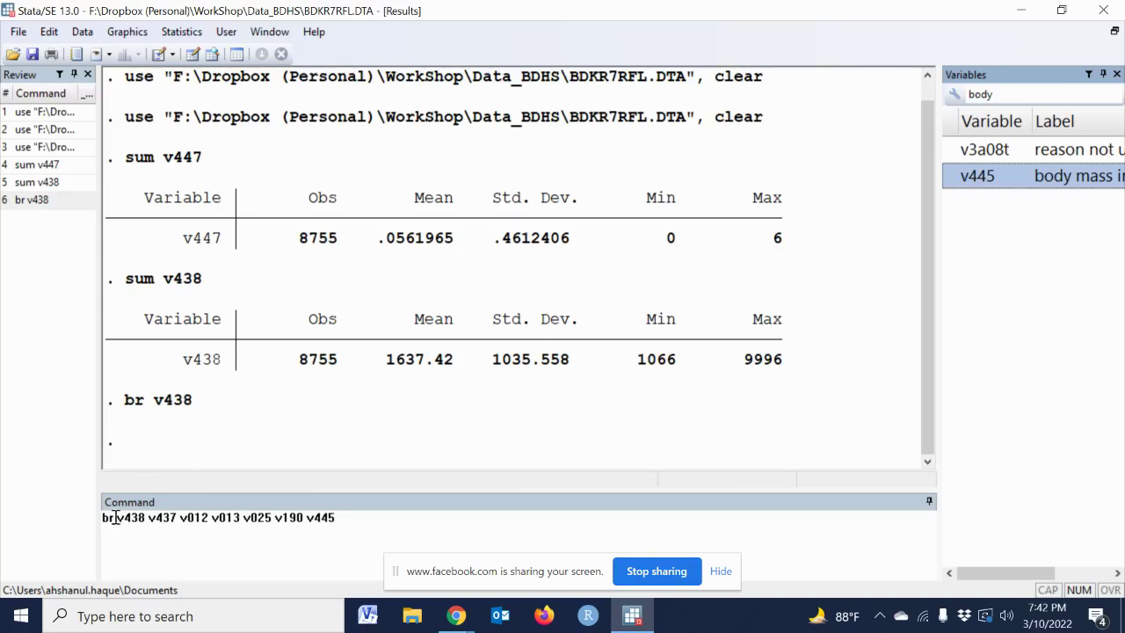
Step: Change the command to keep v438 v437 v012 v013 v025 v190 v445 and run it
drag(115, 518, 99, 518)
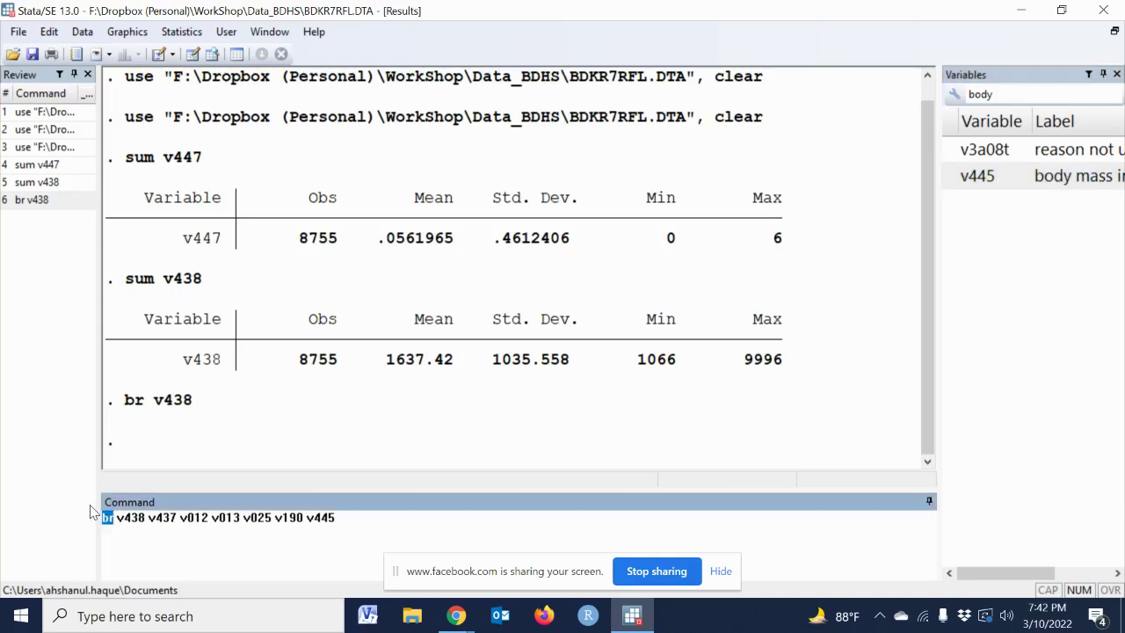
text(ke)
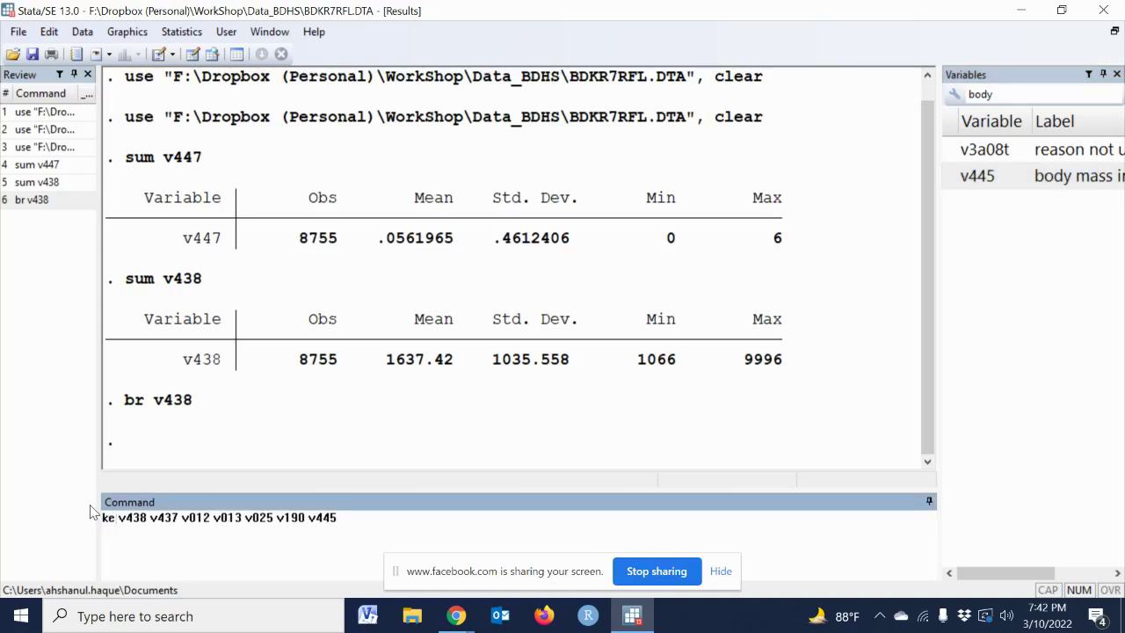
text(pp)
key(BackSpace)
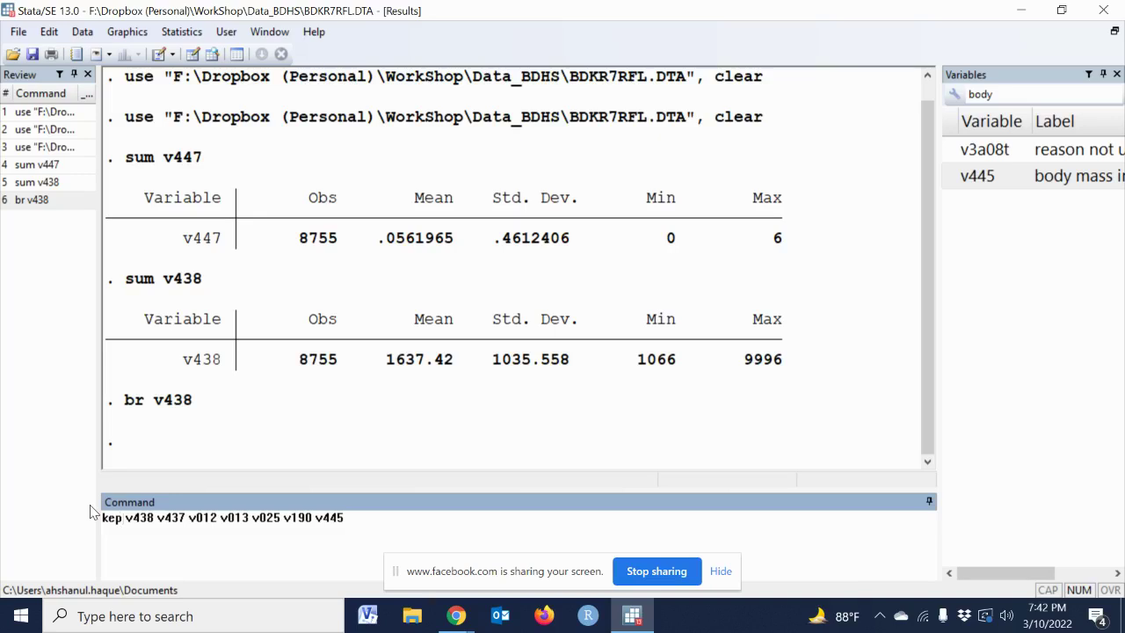
key(BackSpace)
text(ep)
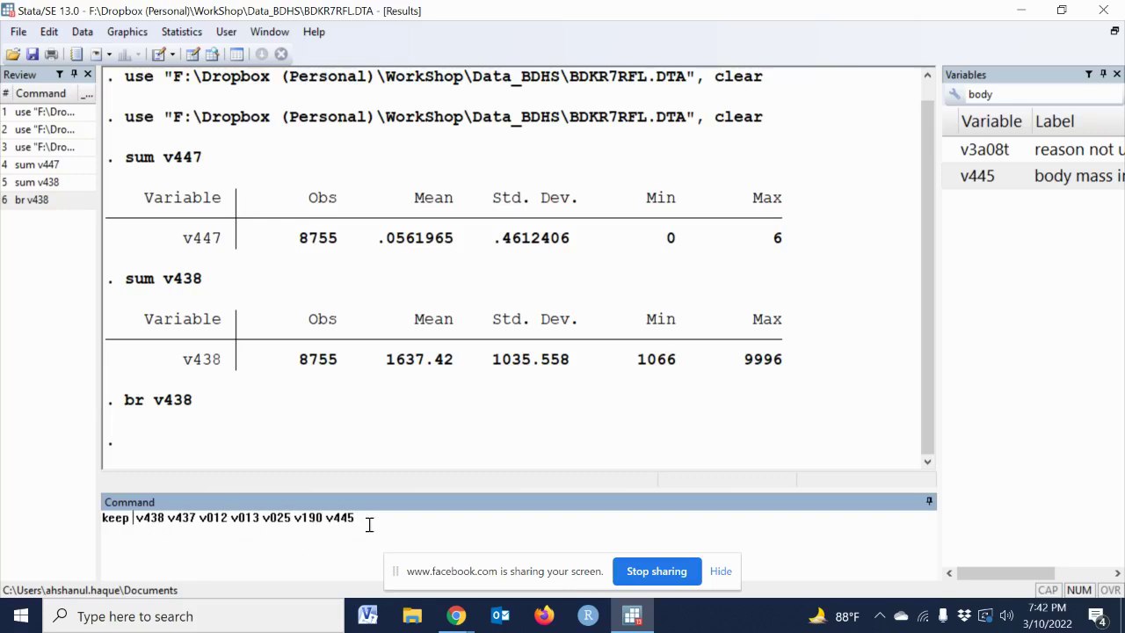
double_click(155, 519)
double_click(183, 519)
double_click(247, 518)
double_click(279, 518)
double_click(313, 519)
double_click(349, 518)
click(360, 519)
key(Return)
Step: Check the remaining variables in the Data Editor, then clear the Results window
double_click(1008, 94)
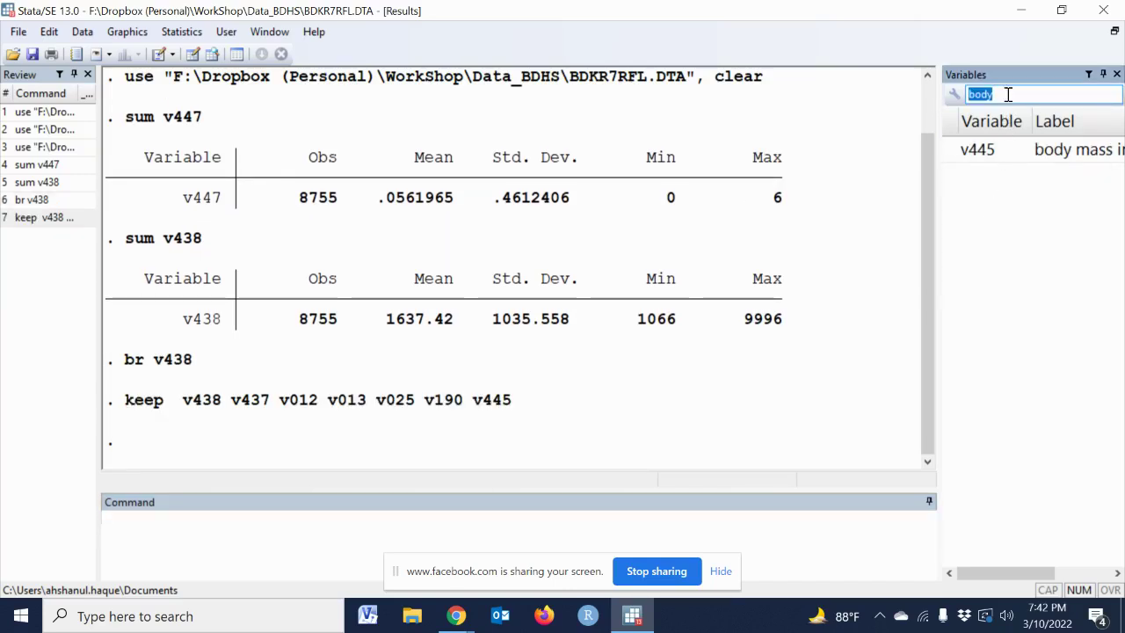
key(BackSpace)
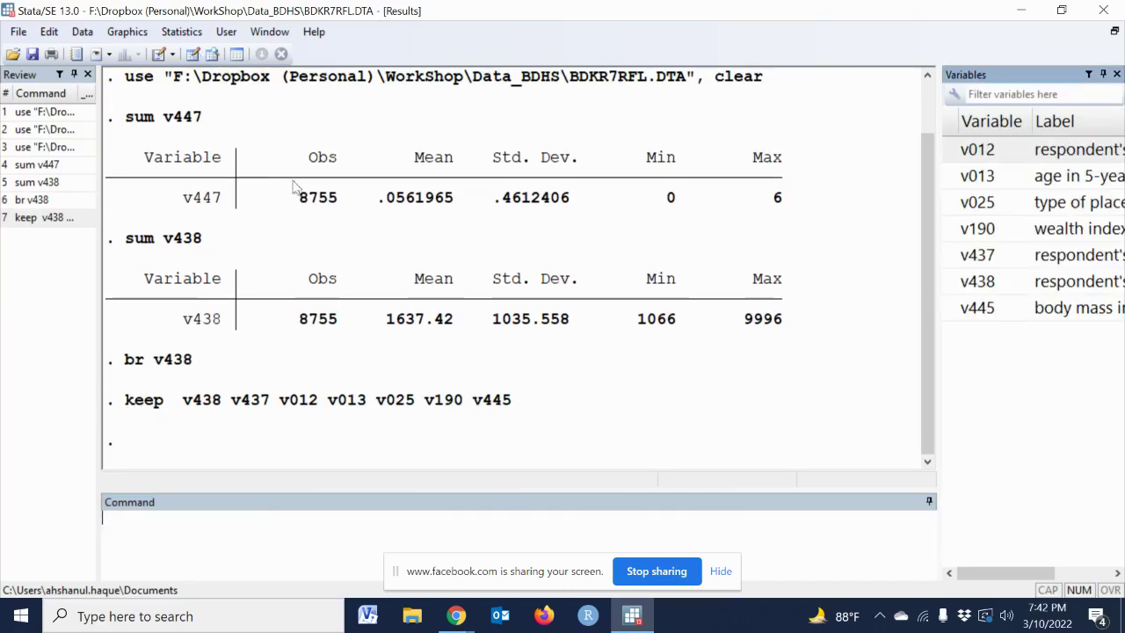
key(ctrl+8)
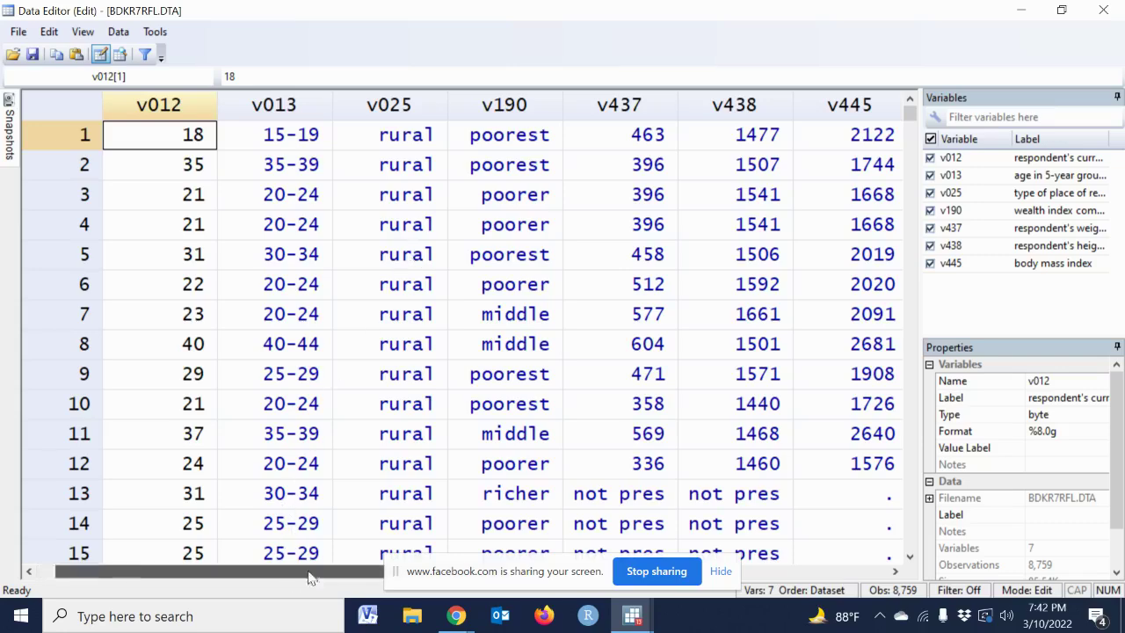
mouse_move(309, 578)
mouse_down()
mouse_move(435, 572)
mouse_move(264, 576)
mouse_up()
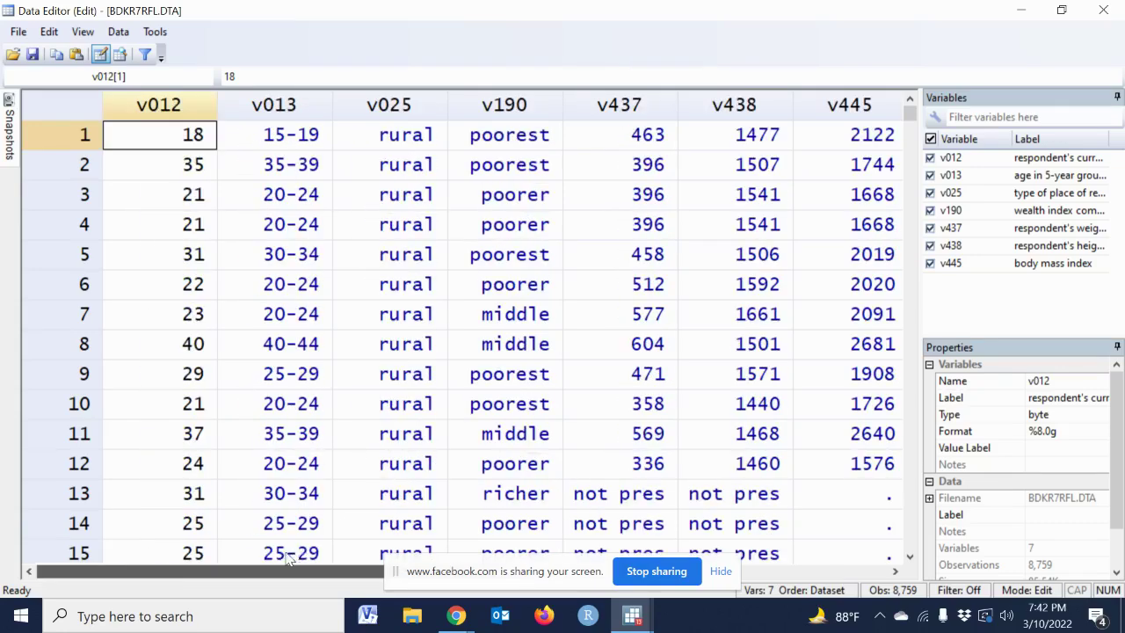
click(1106, 10)
right_click(623, 230)
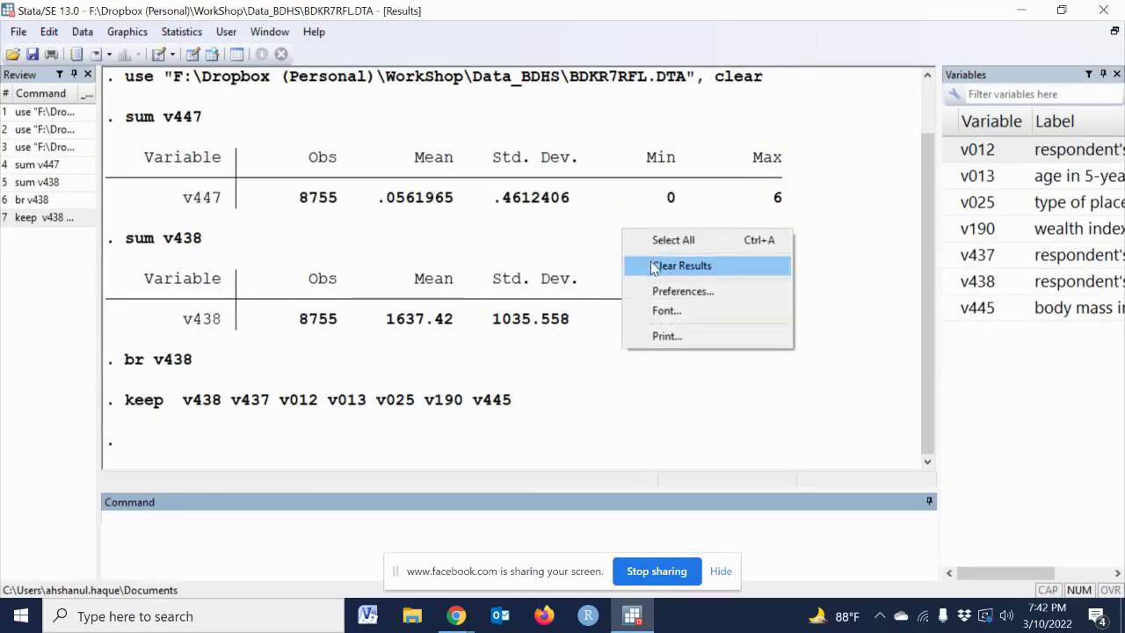
click(682, 266)
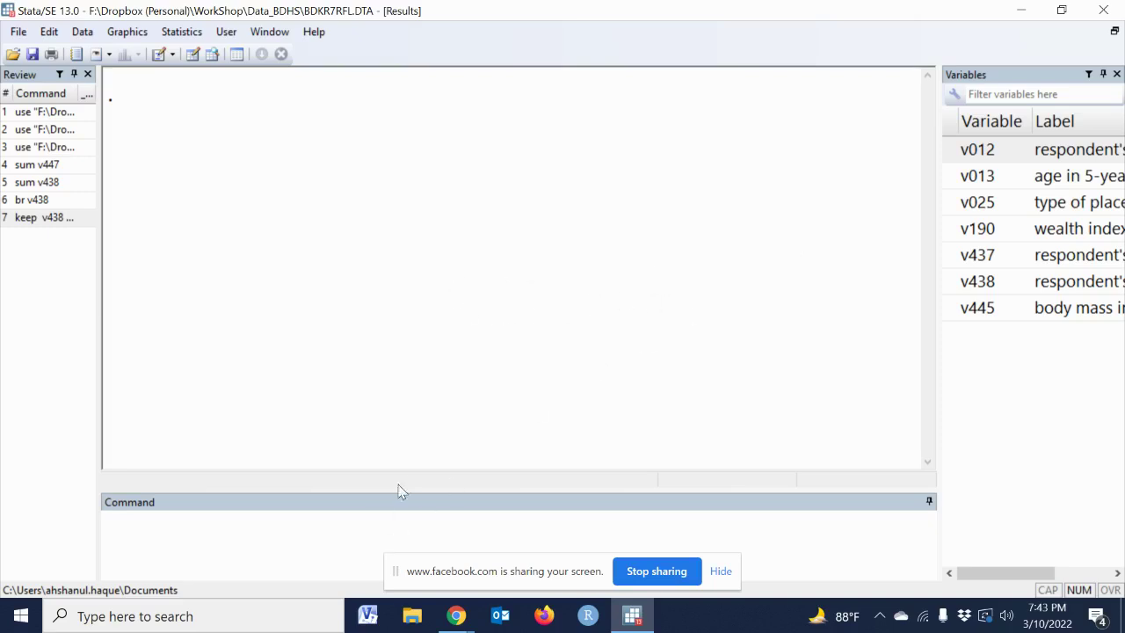
Step: Draw a histogram of respondent weight with hist v437
click(300, 532)
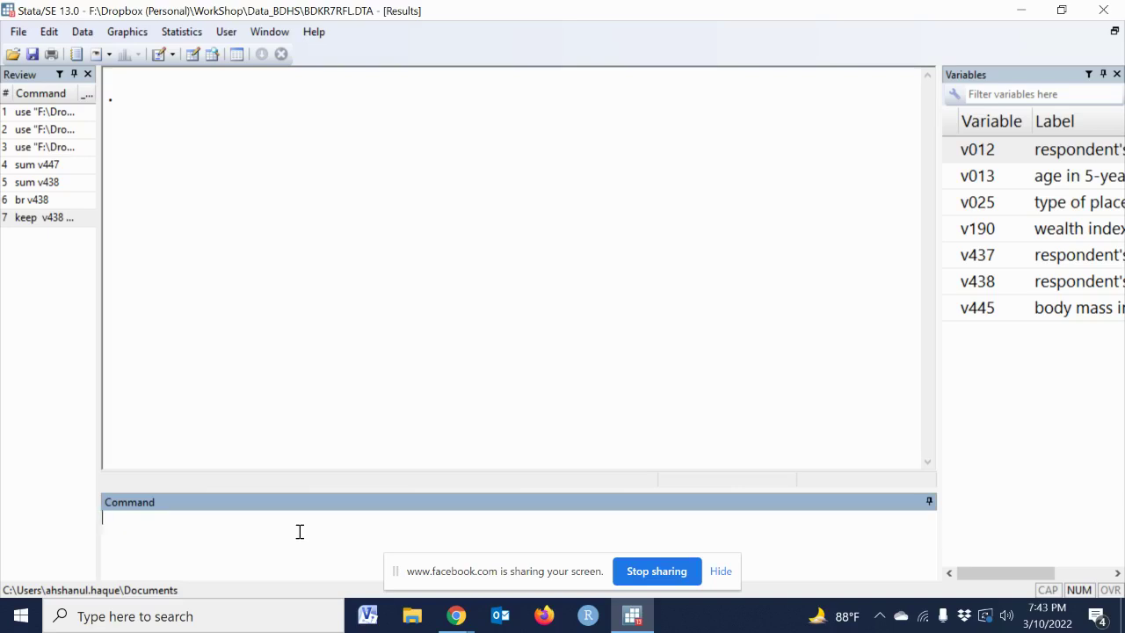
text(hist)
drag(937, 256, 853, 254)
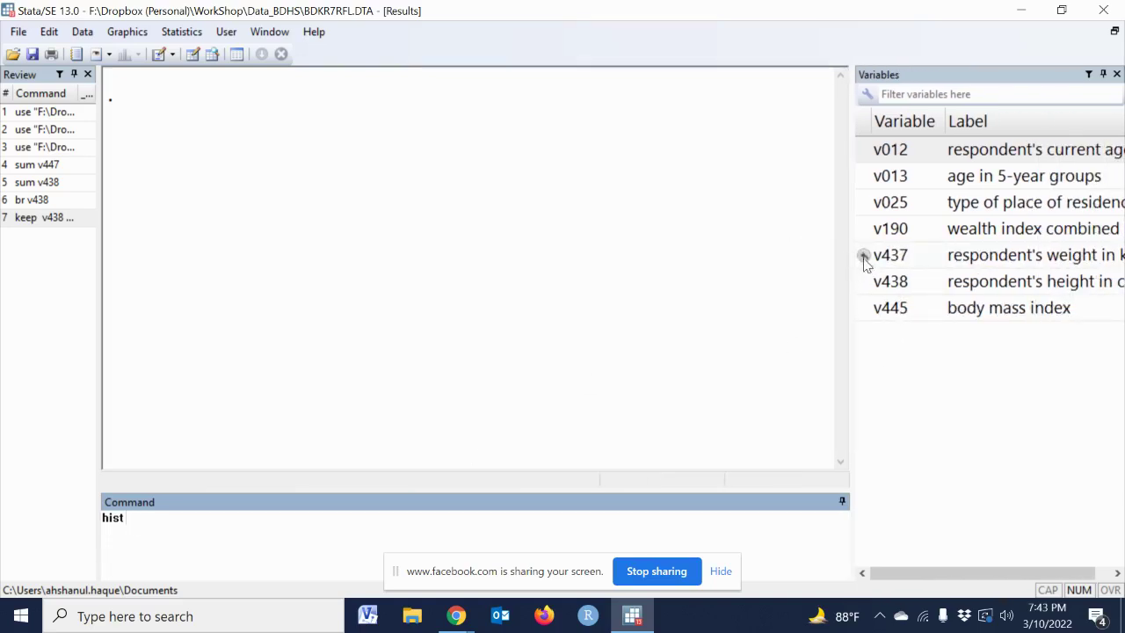
click(863, 257)
key(Return)
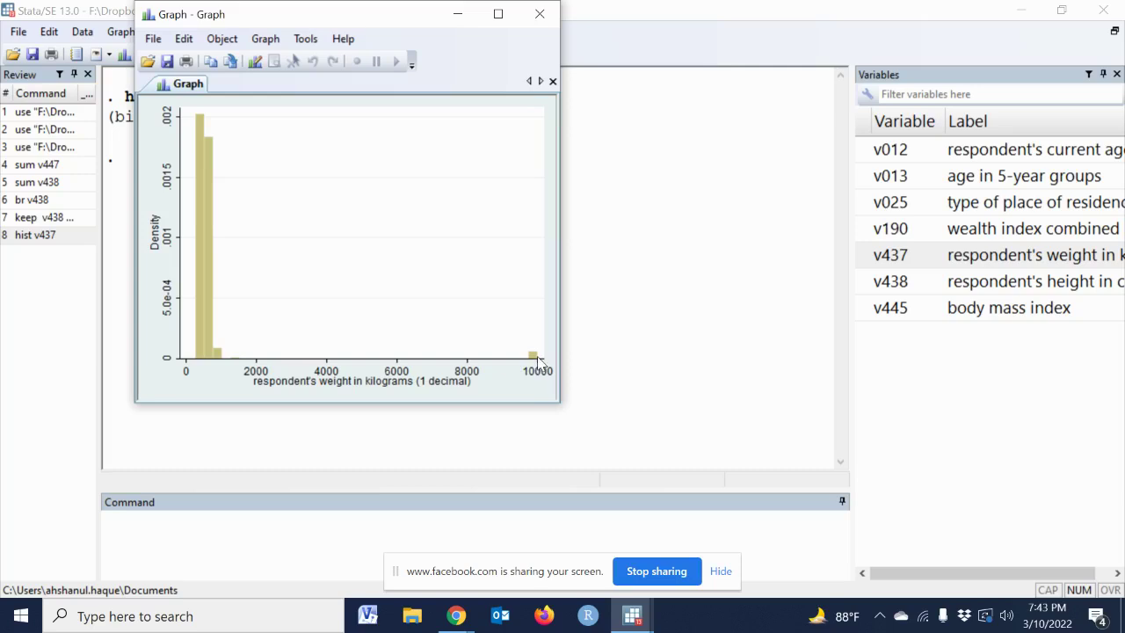
Step: Close the histogram and summarize v437, showing a maximum of 9996
click(537, 15)
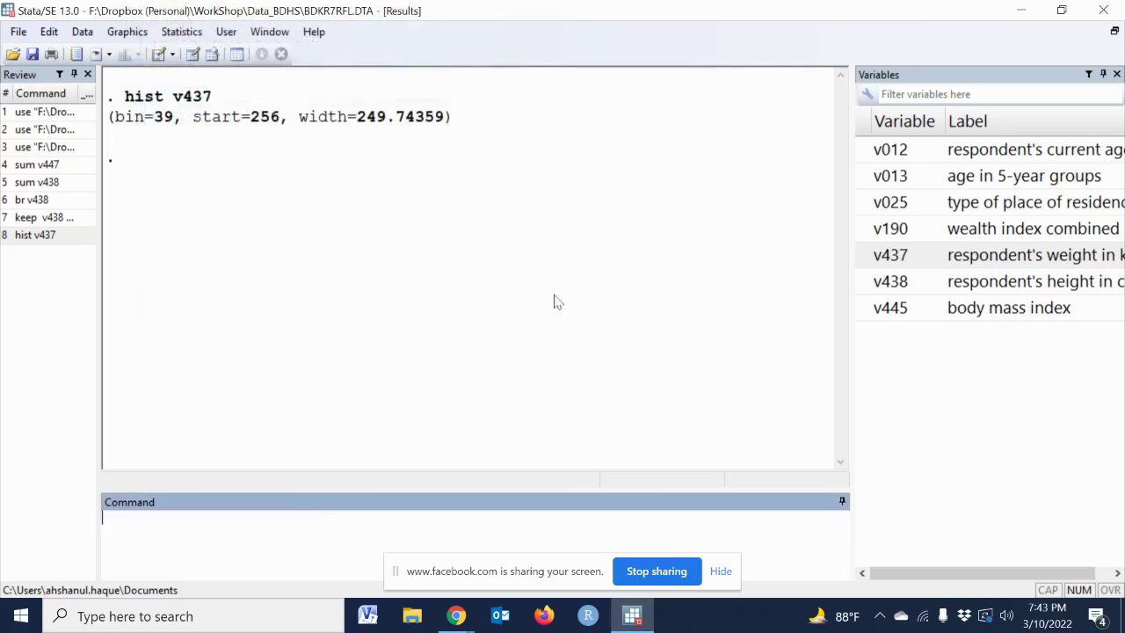
text(s)
text(um)
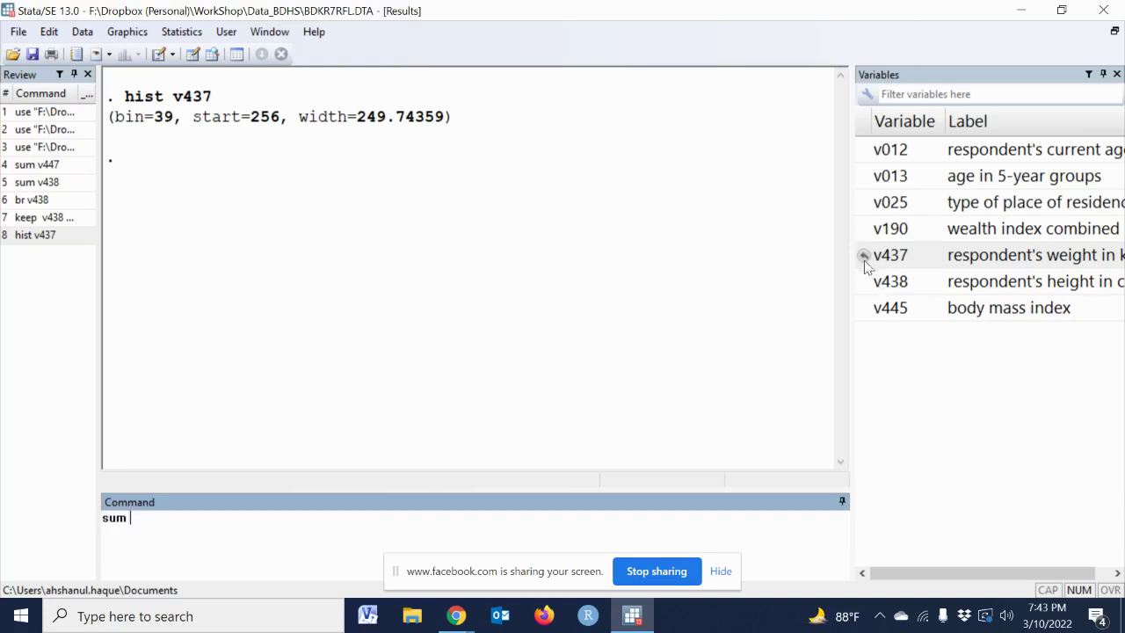
click(865, 258)
key(Return)
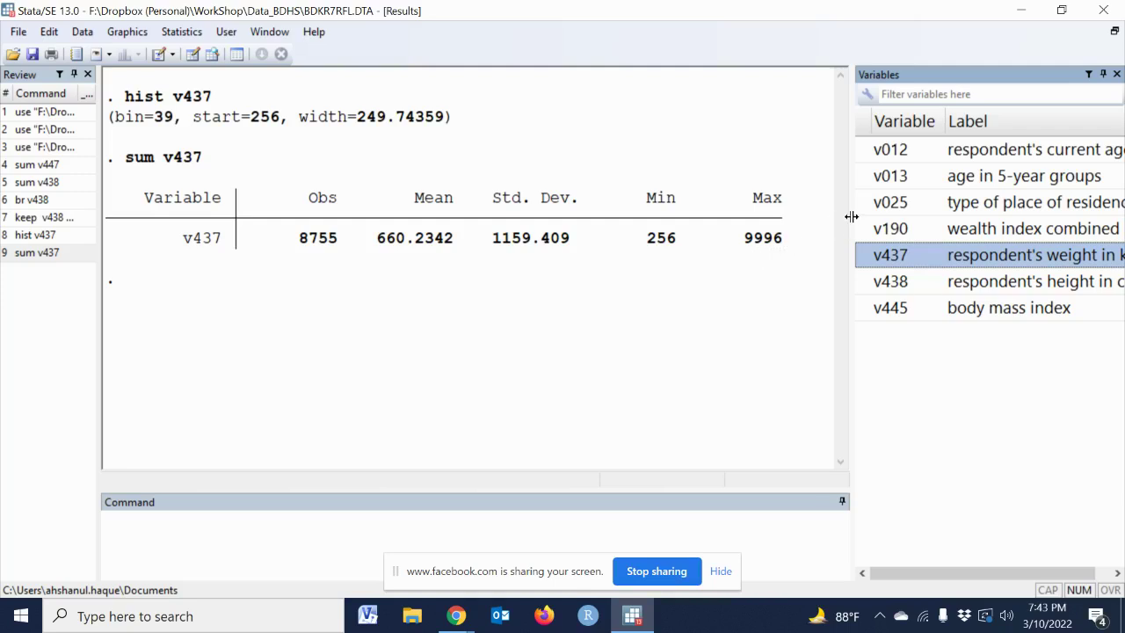
drag(851, 219, 877, 220)
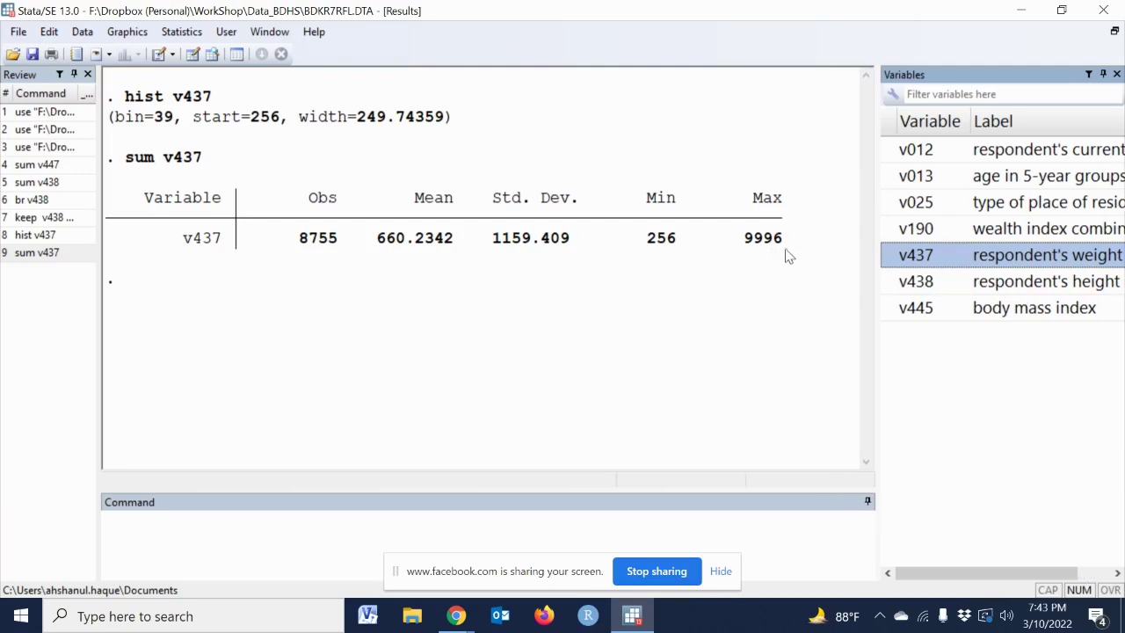
Step: Tabulate v437 frequencies, break the paged listing, and start turning paging off
click(224, 547)
text(ta)
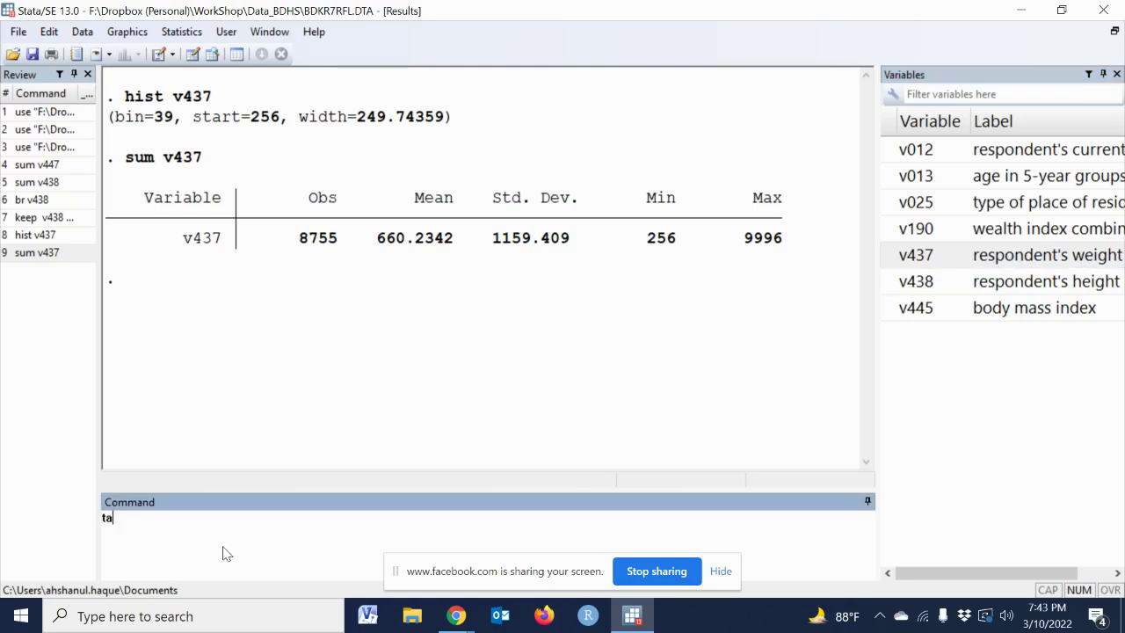
double_click(892, 256)
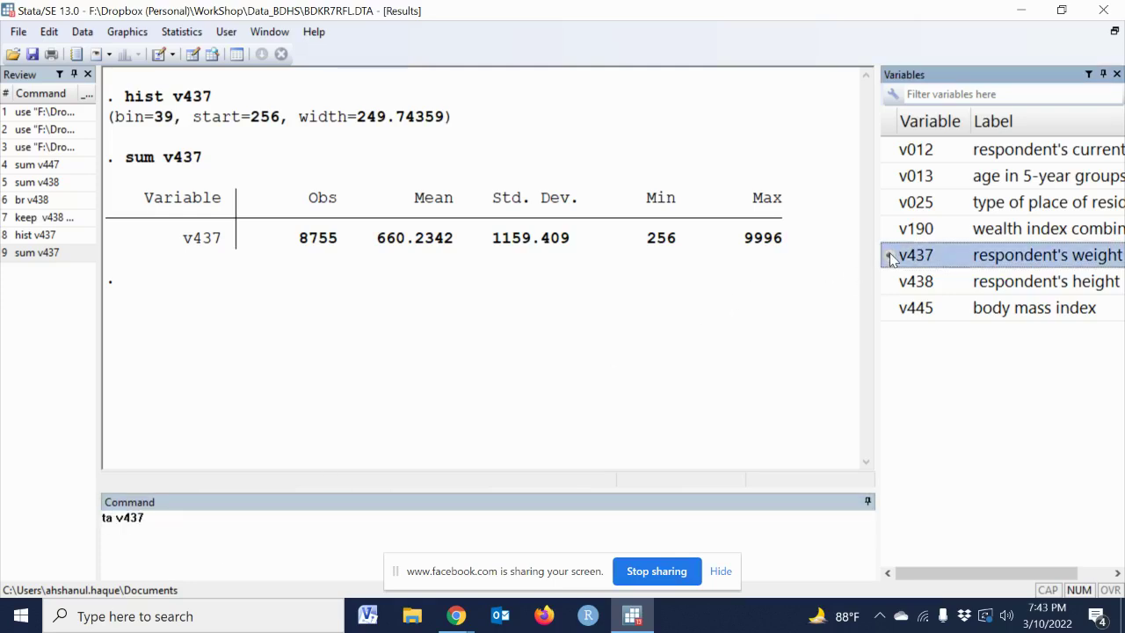
key(Return)
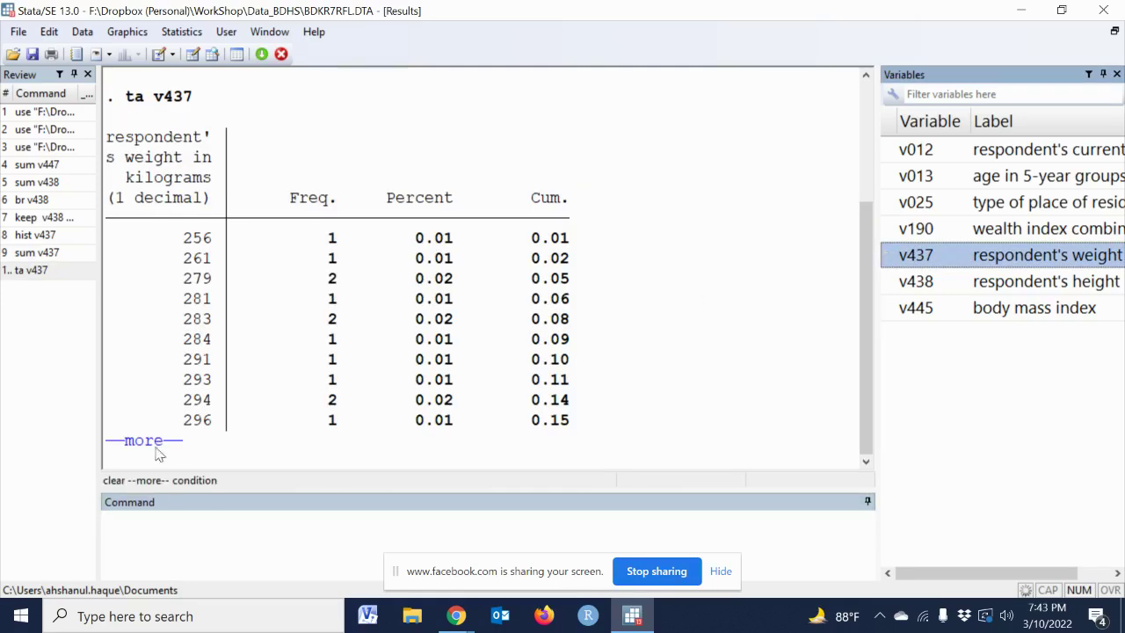
click(155, 445)
click(155, 446)
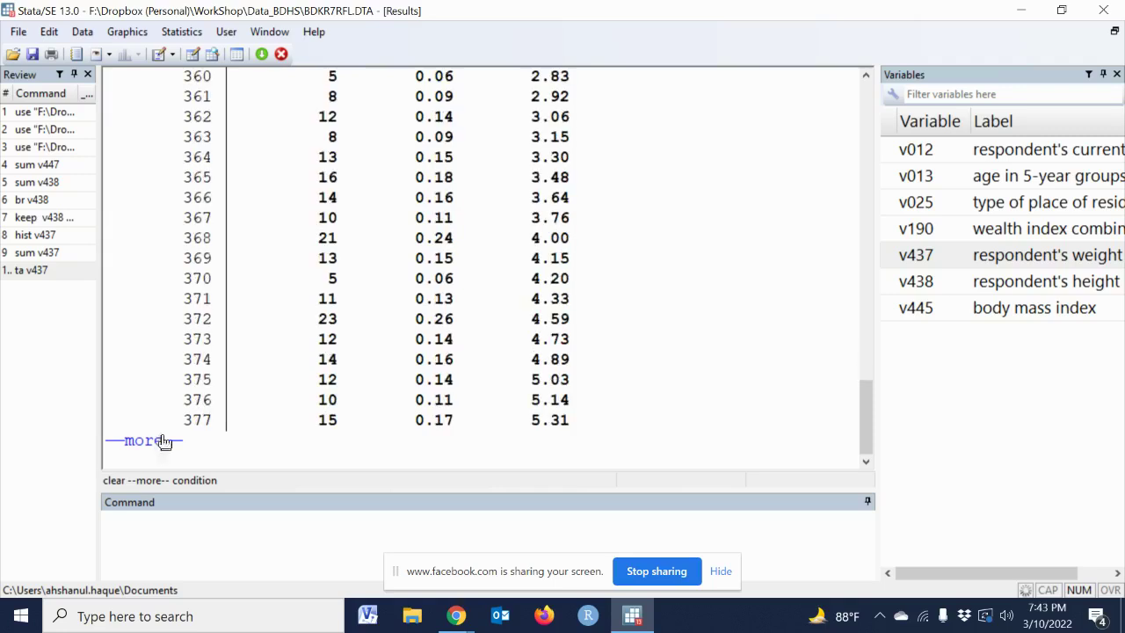
click(281, 54)
click(235, 549)
text(set )
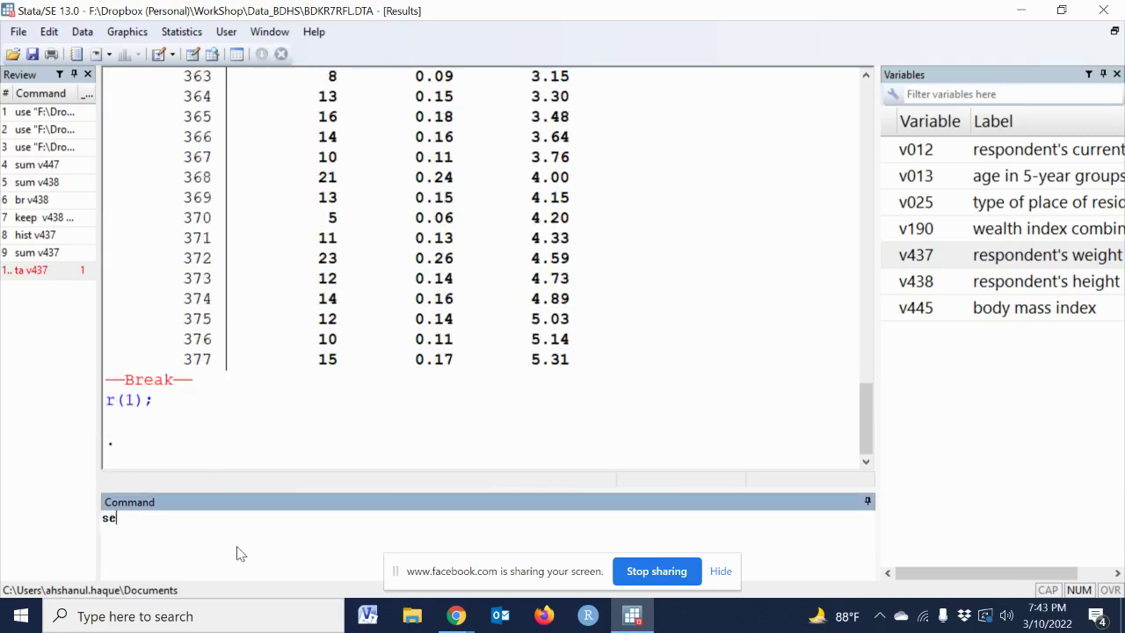
text(more off)
Step: Set more off and retabulate v437 with numlabel codes showing 9994–9996
key(Return)
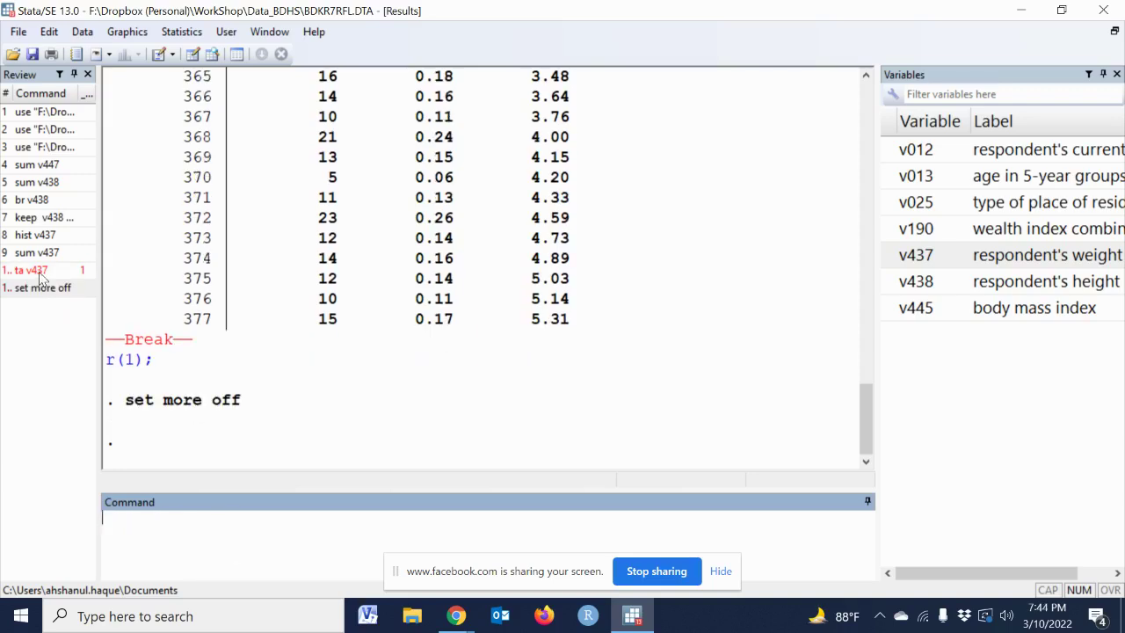
click(38, 273)
key(Return)
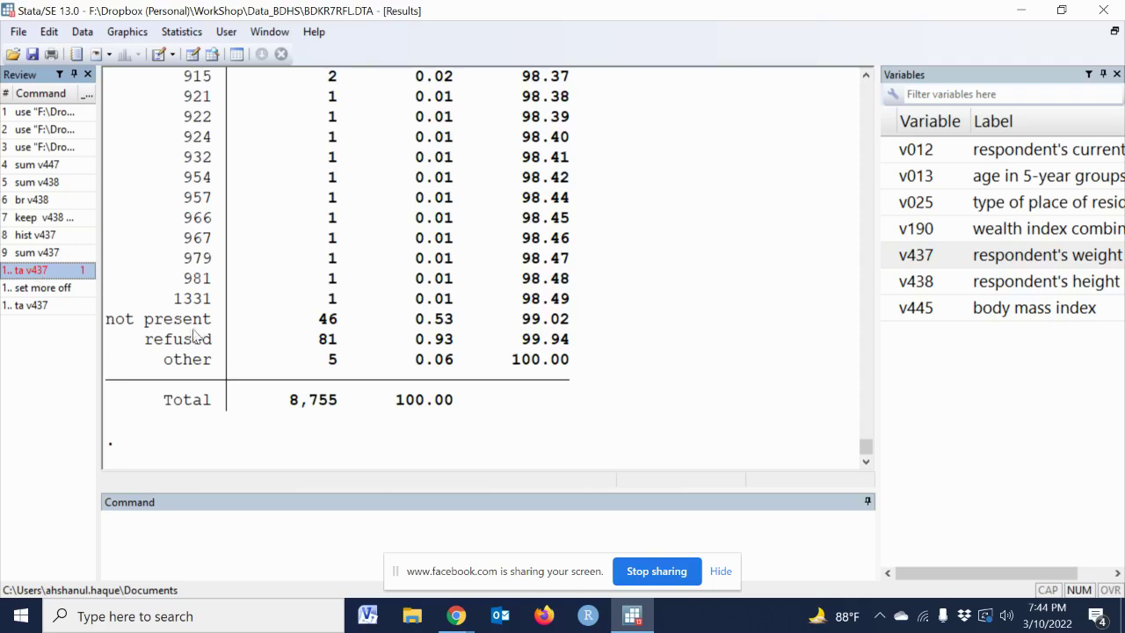
drag(124, 326, 183, 340)
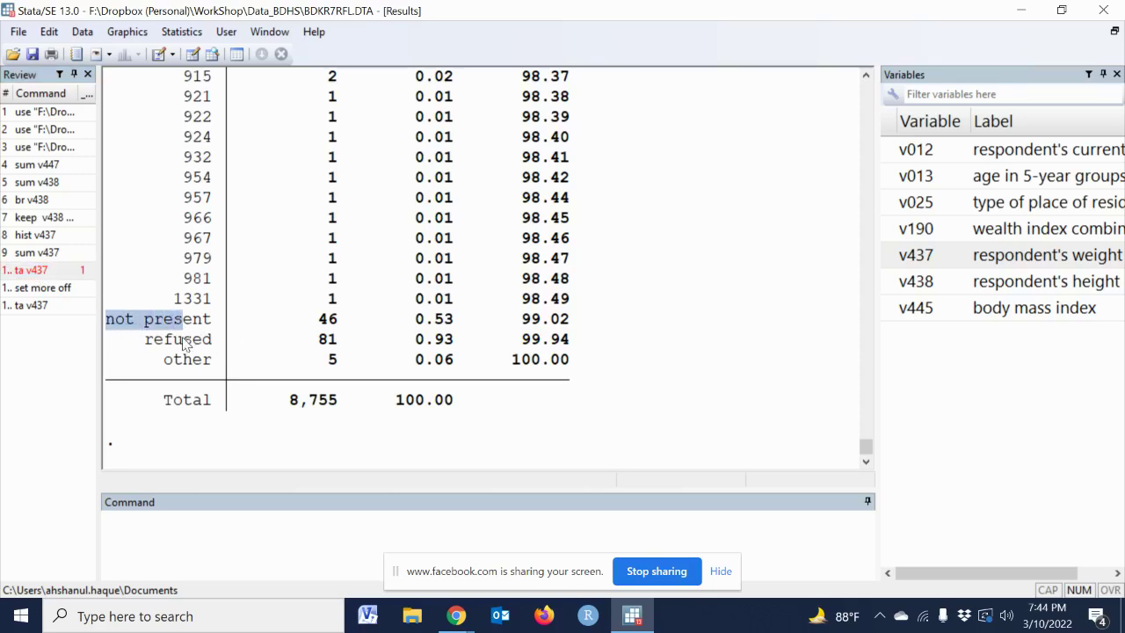
click(120, 332)
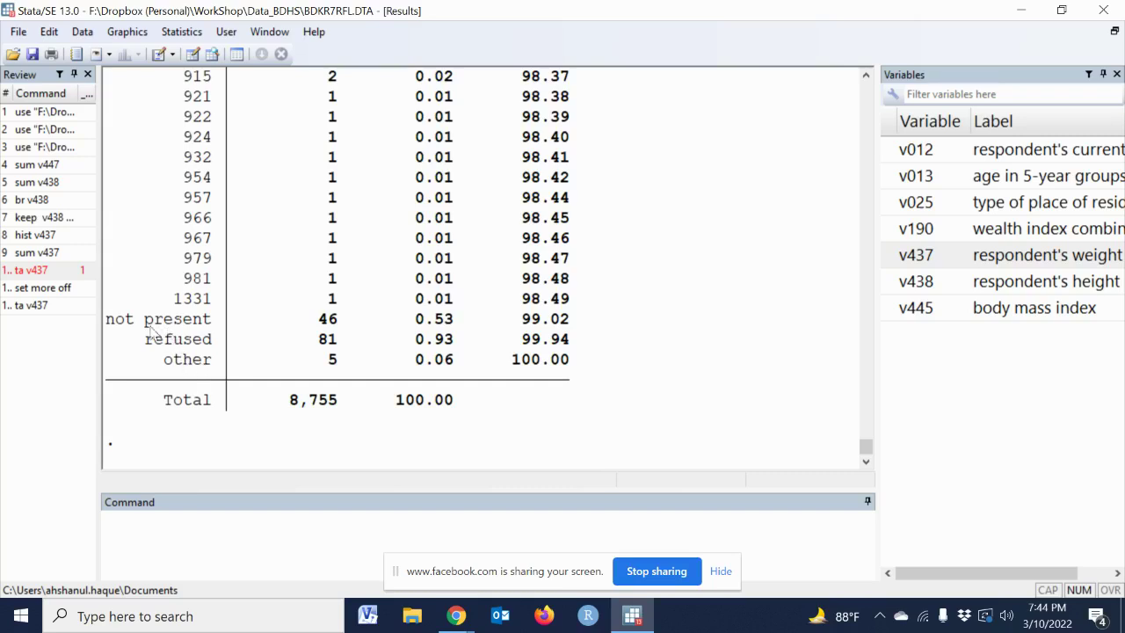
click(210, 528)
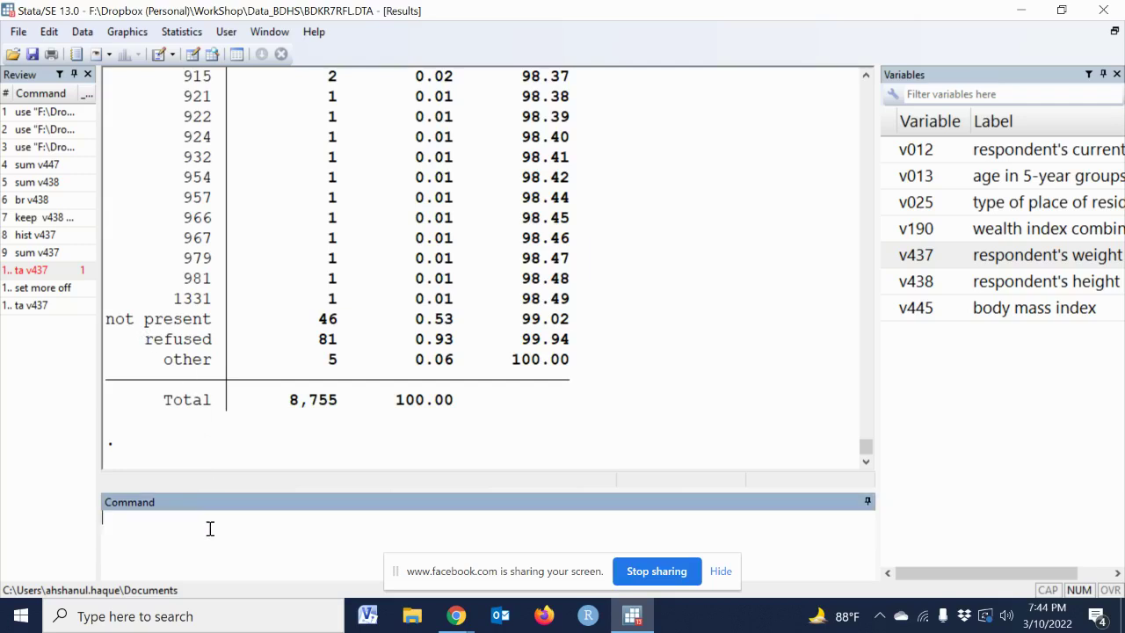
text(numl)
text(abel, add)
key(Return)
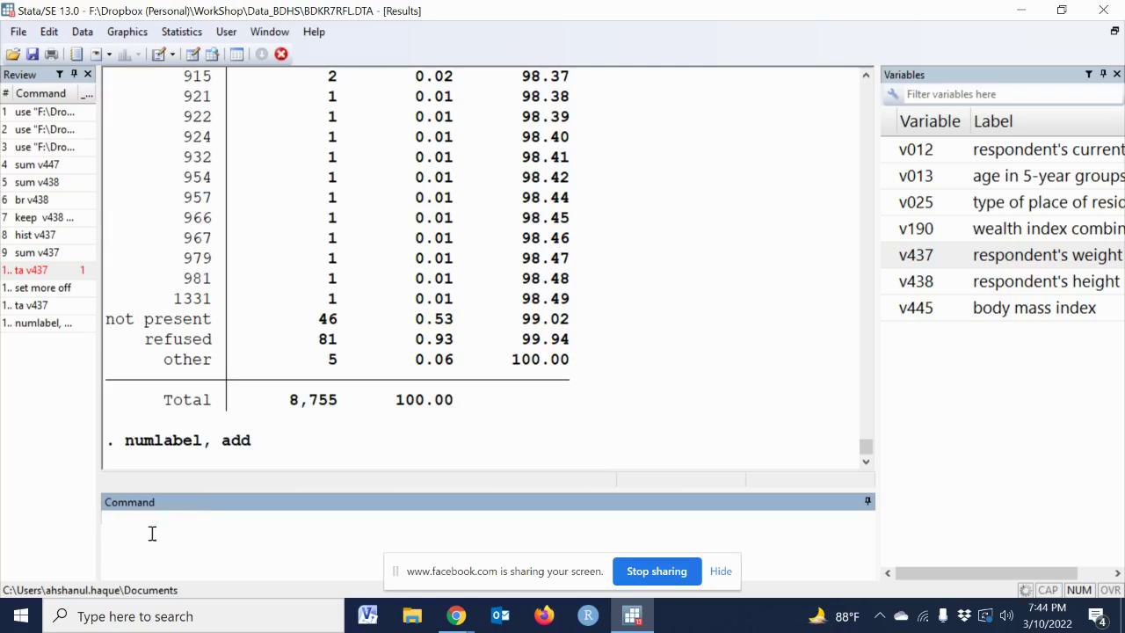
click(38, 309)
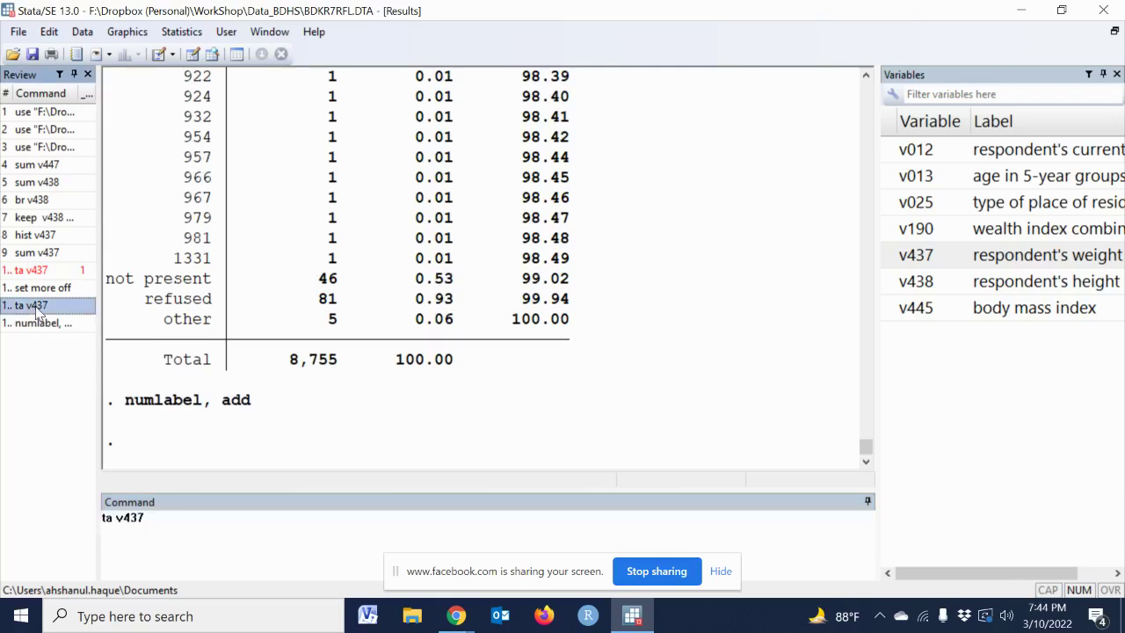
key(Return)
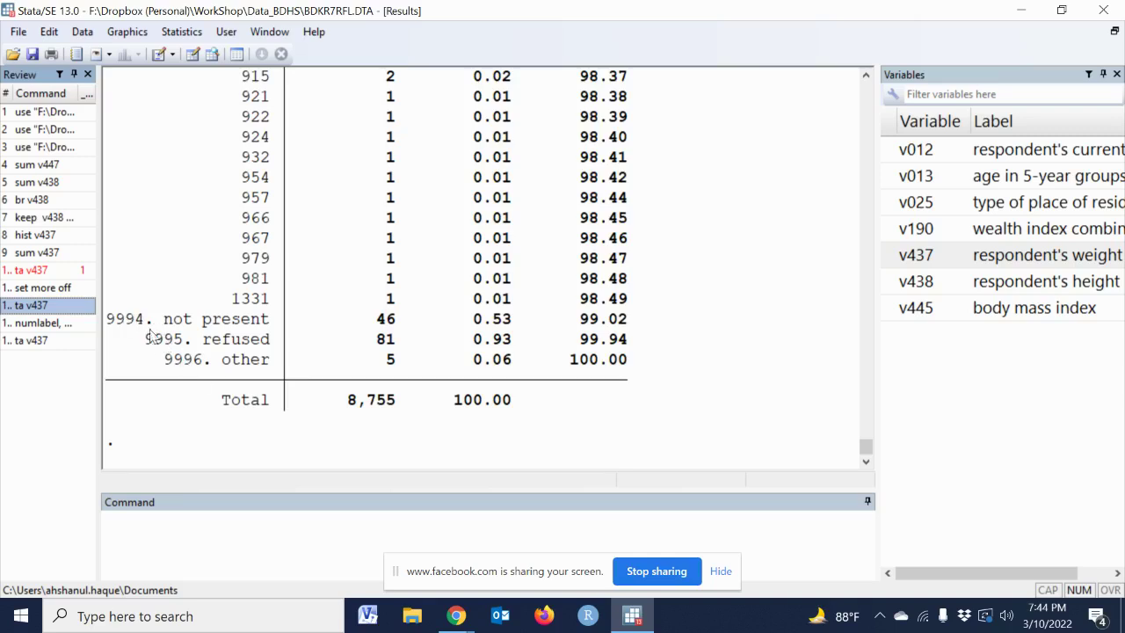
Step: Recode weights to missing with replace v437=. if v437>1000 (133 changes)
click(220, 524)
text(r)
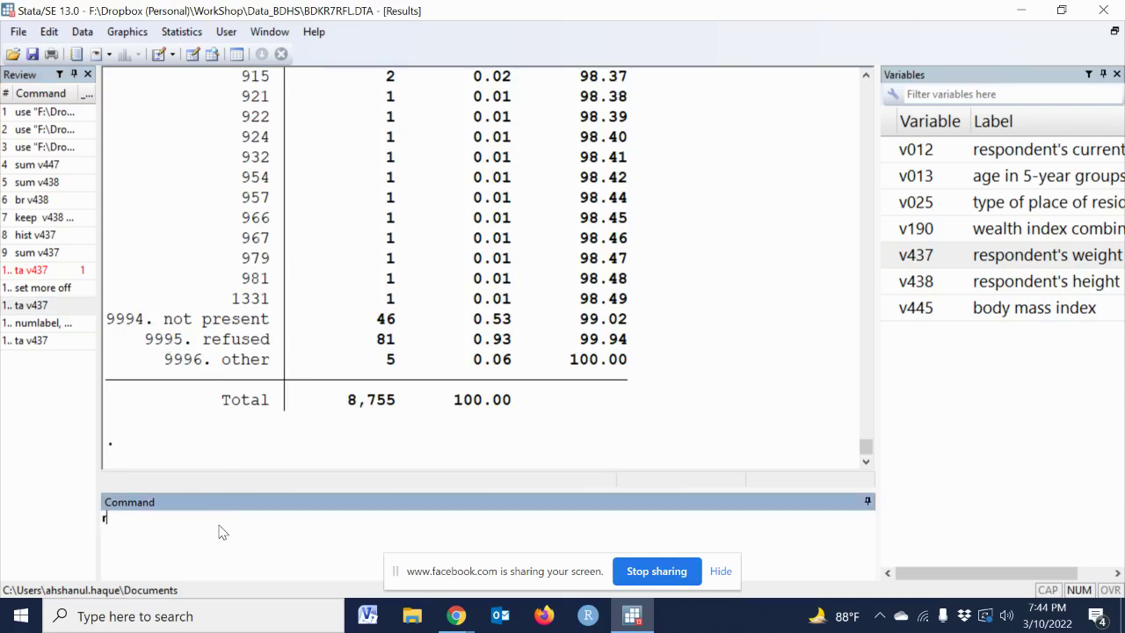
text(eplace)
click(889, 257)
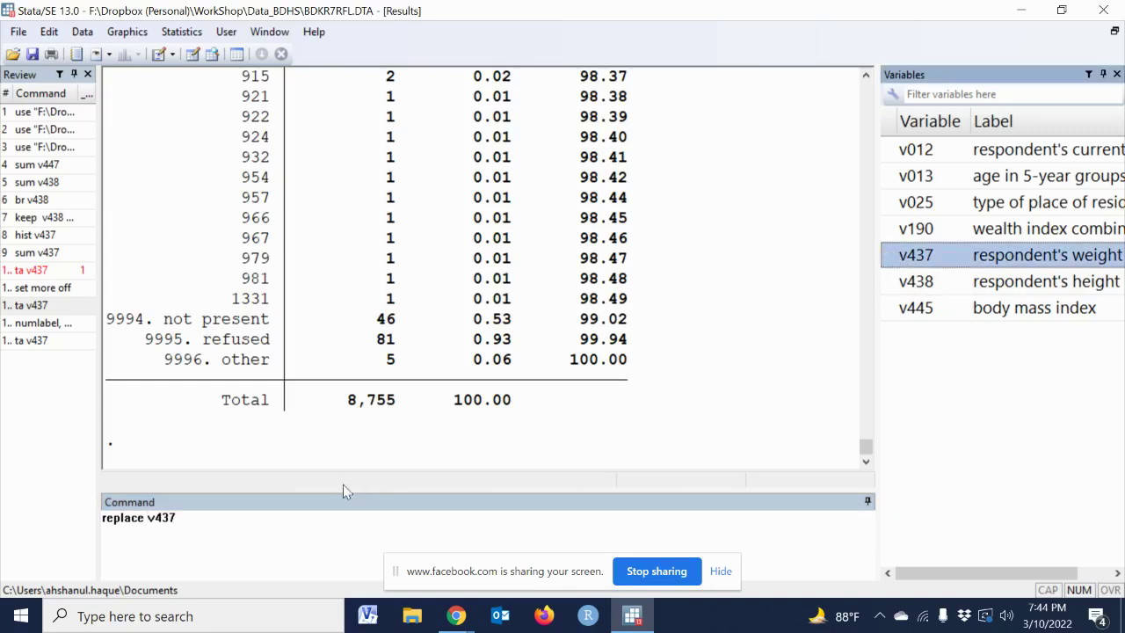
click(261, 518)
text(=. if)
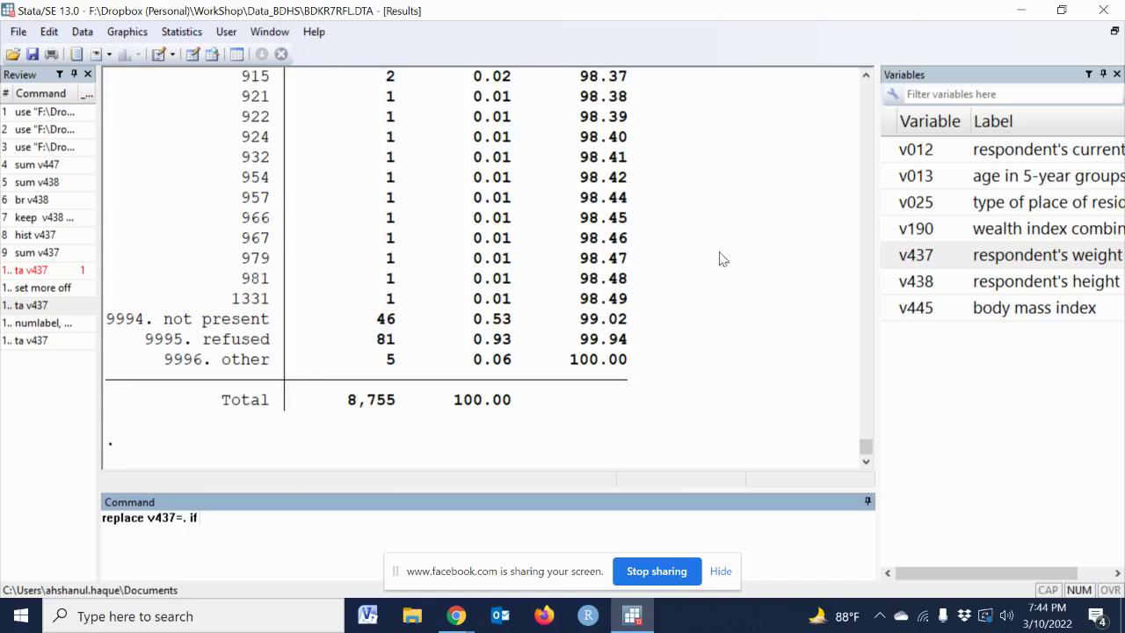
click(890, 255)
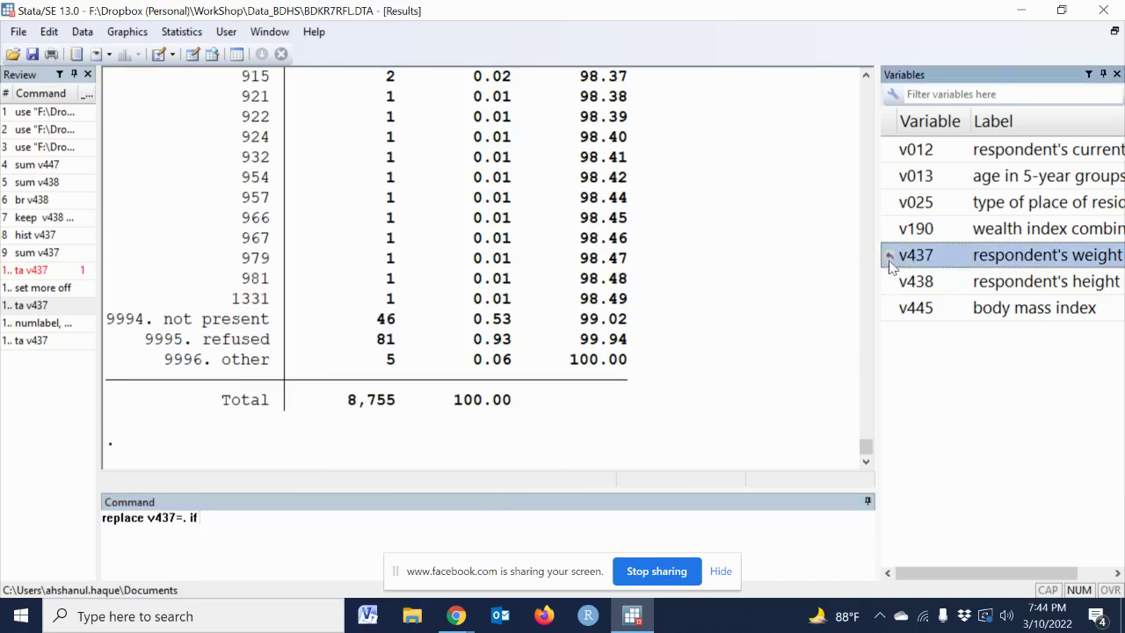
click(891, 257)
click(415, 527)
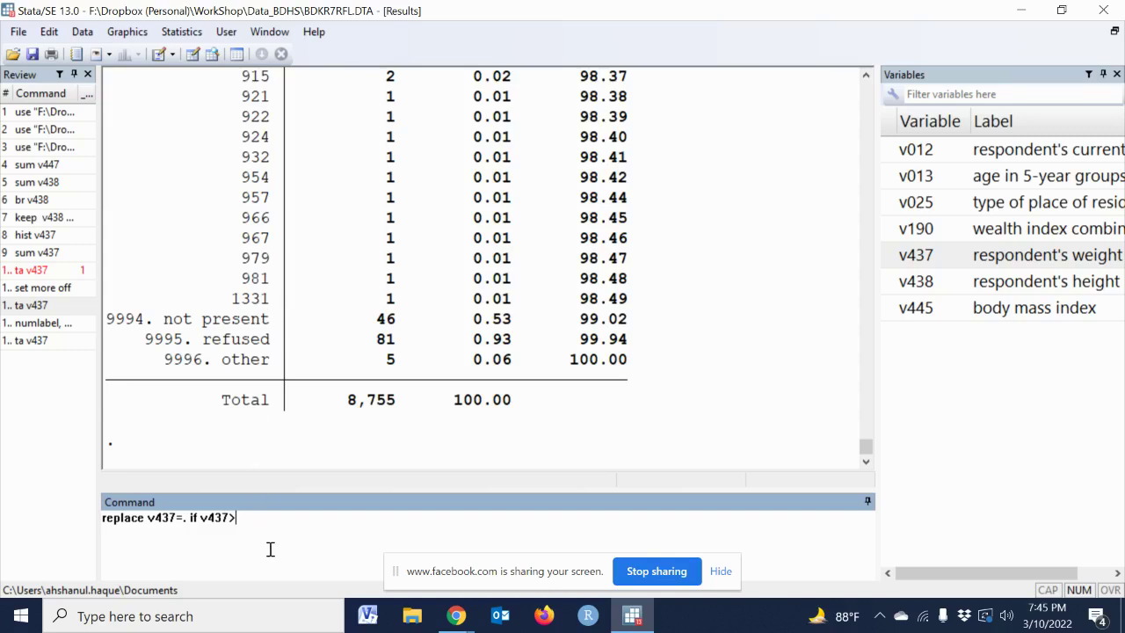
text(1000)
key(Return)
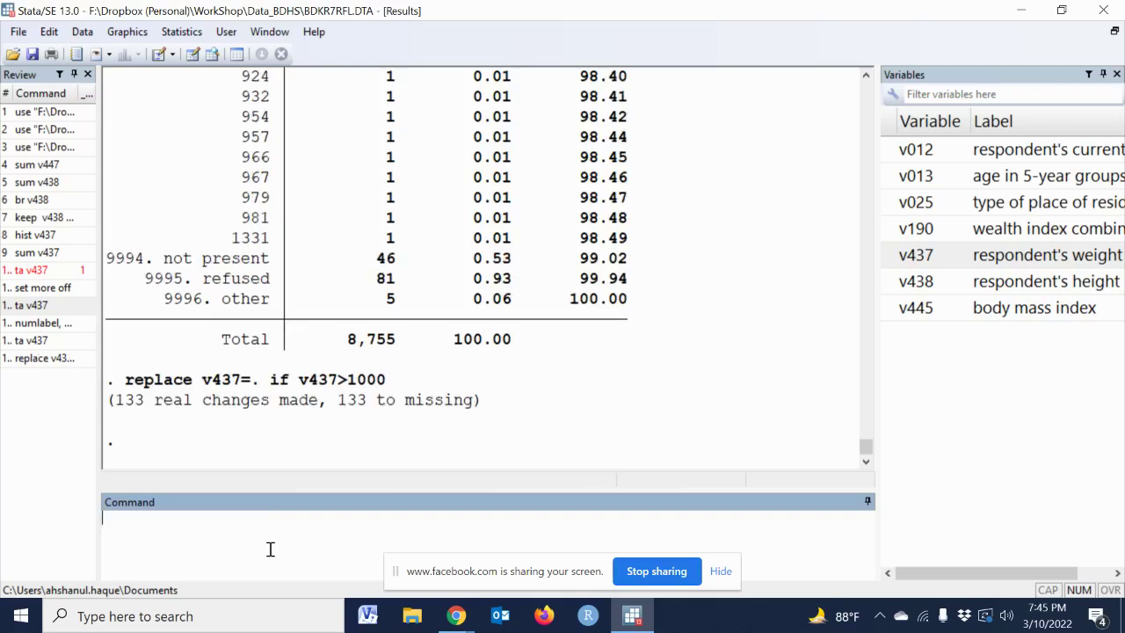
text(t)
text(ab)
Step: Tabulate v438, then run replace v438=. if v438>1980 (132 changes)
click(888, 283)
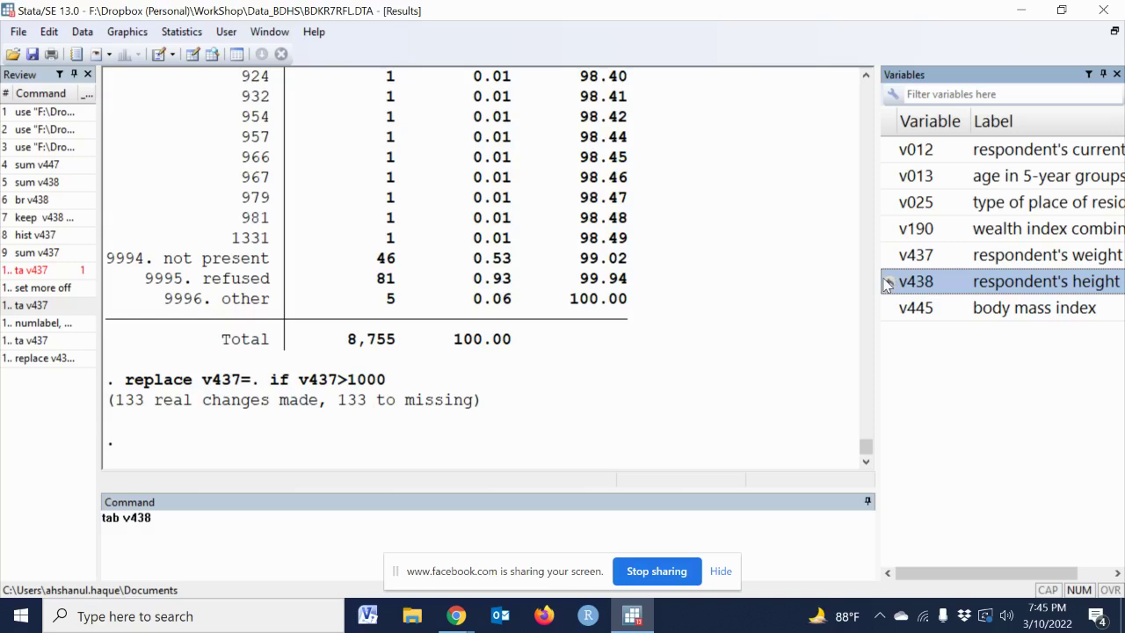
key(Return)
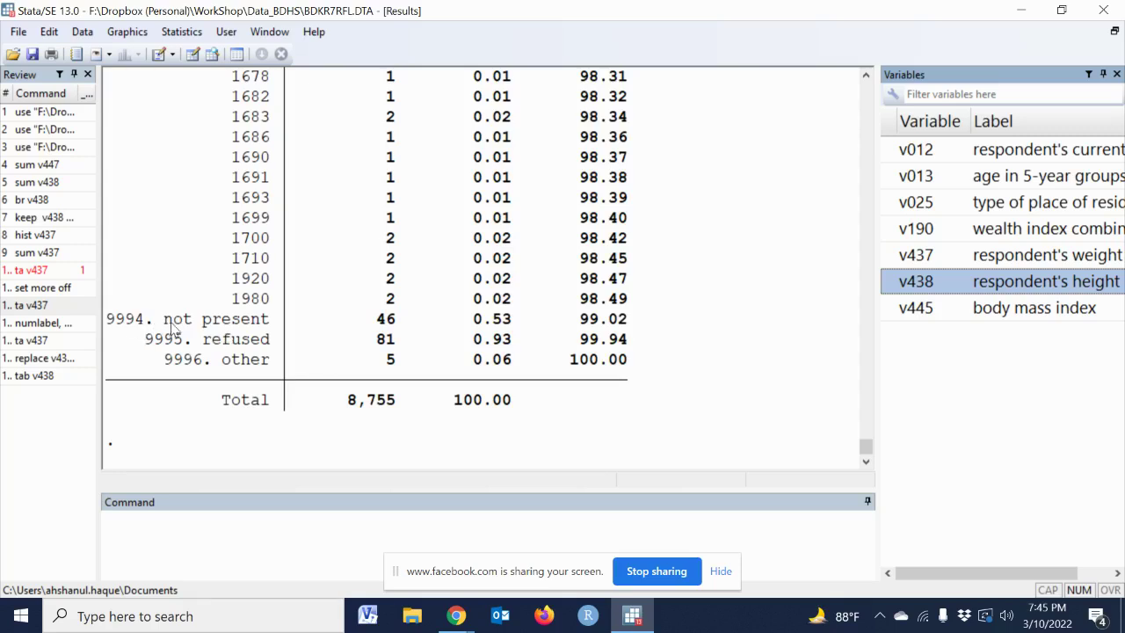
click(188, 537)
text(repla)
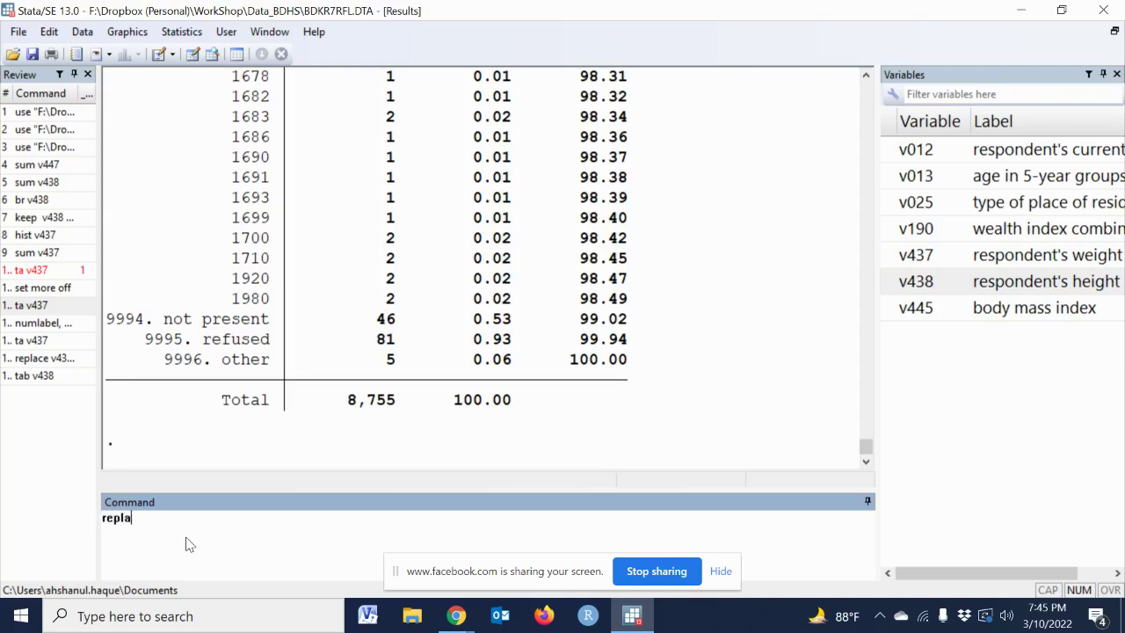
text(ce)
double_click(894, 283)
click(464, 531)
text(=. if)
click(889, 284)
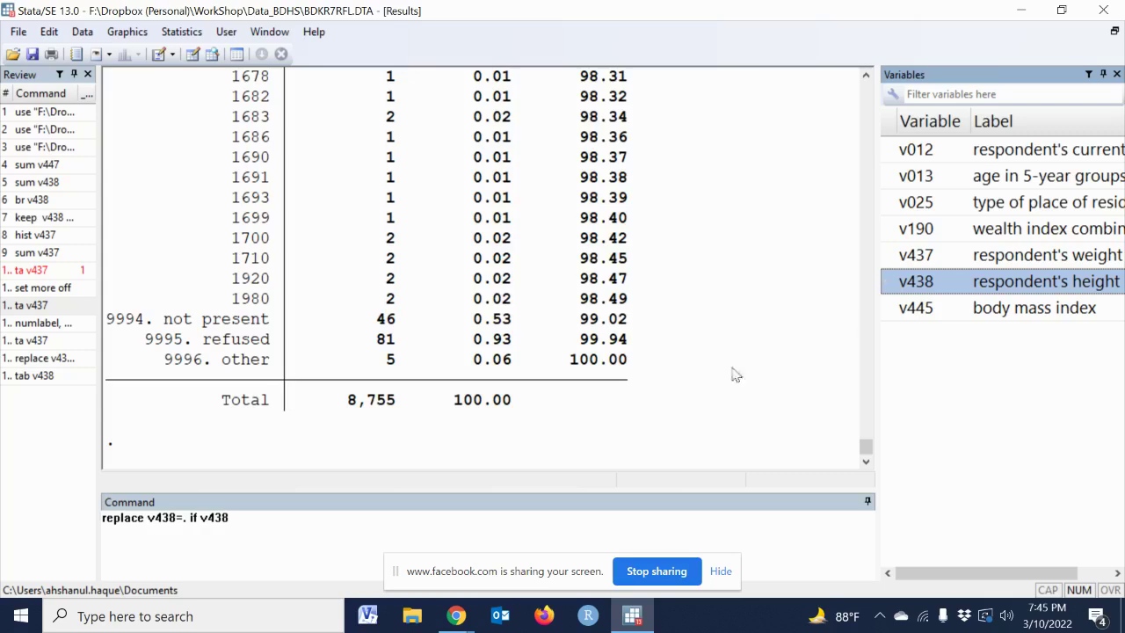
click(338, 524)
text(>)
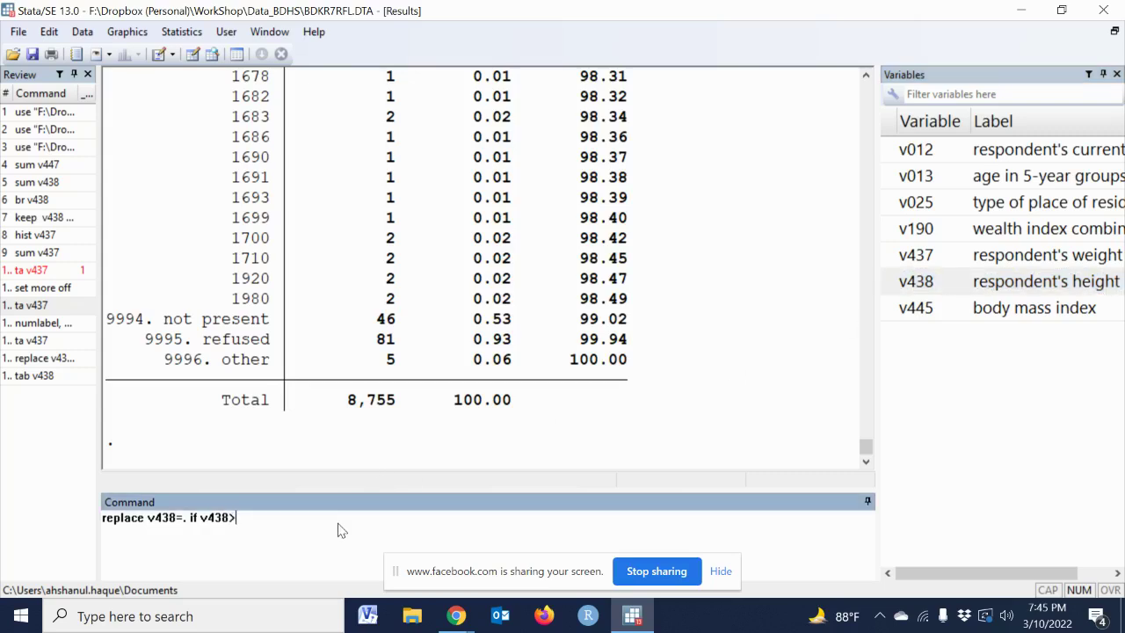
text(1)
text(980)
key(Return)
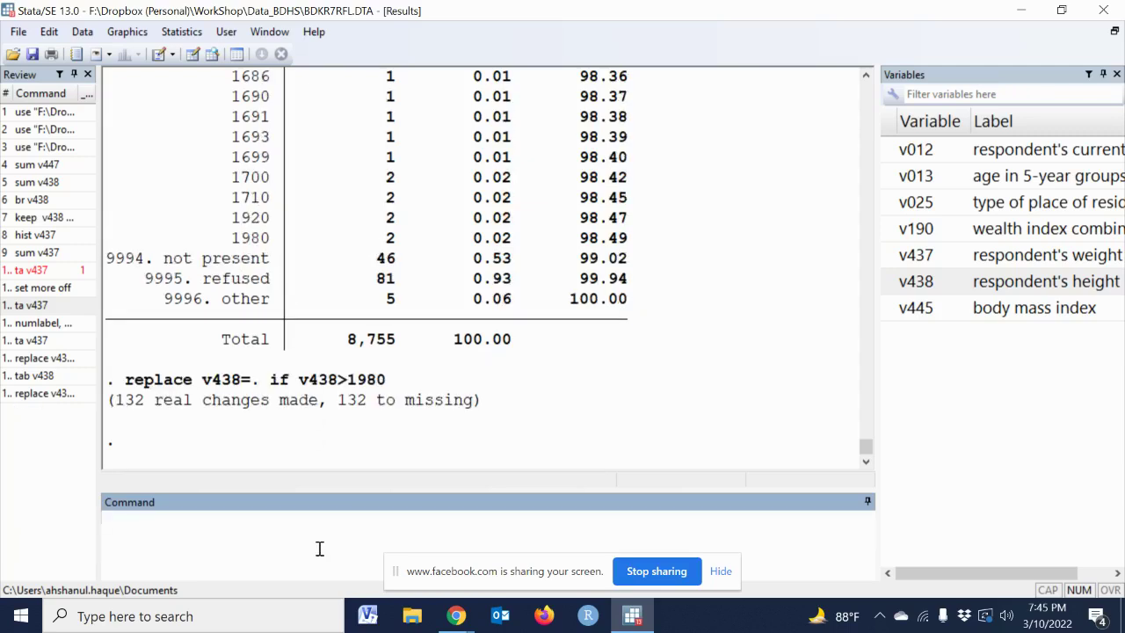
text(sum)
click(889, 256)
click(889, 281)
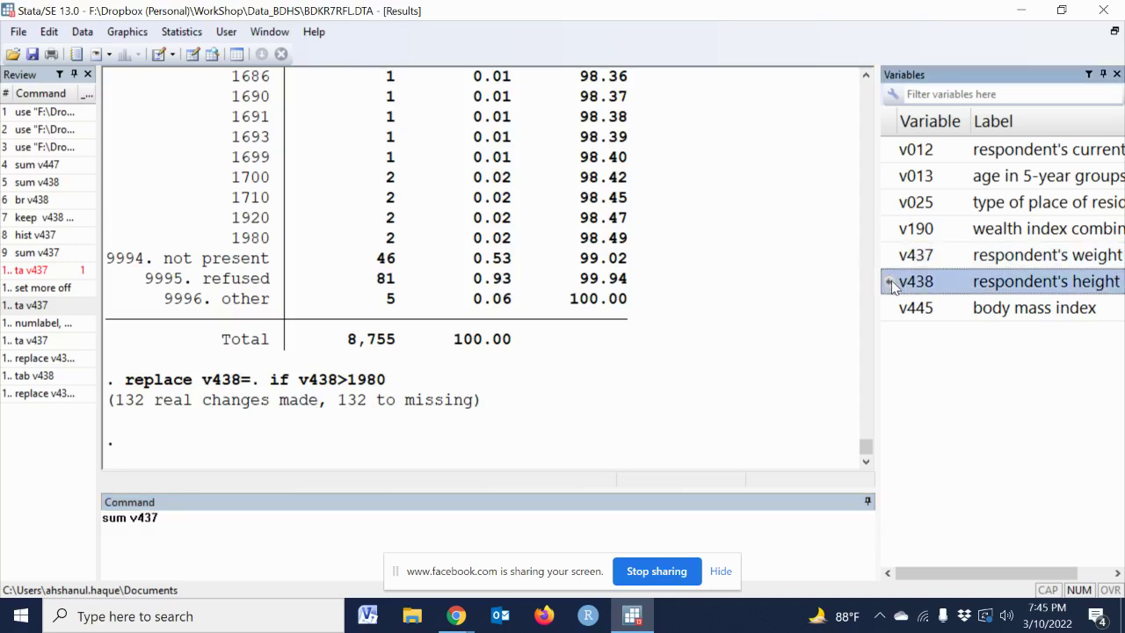
key(Return)
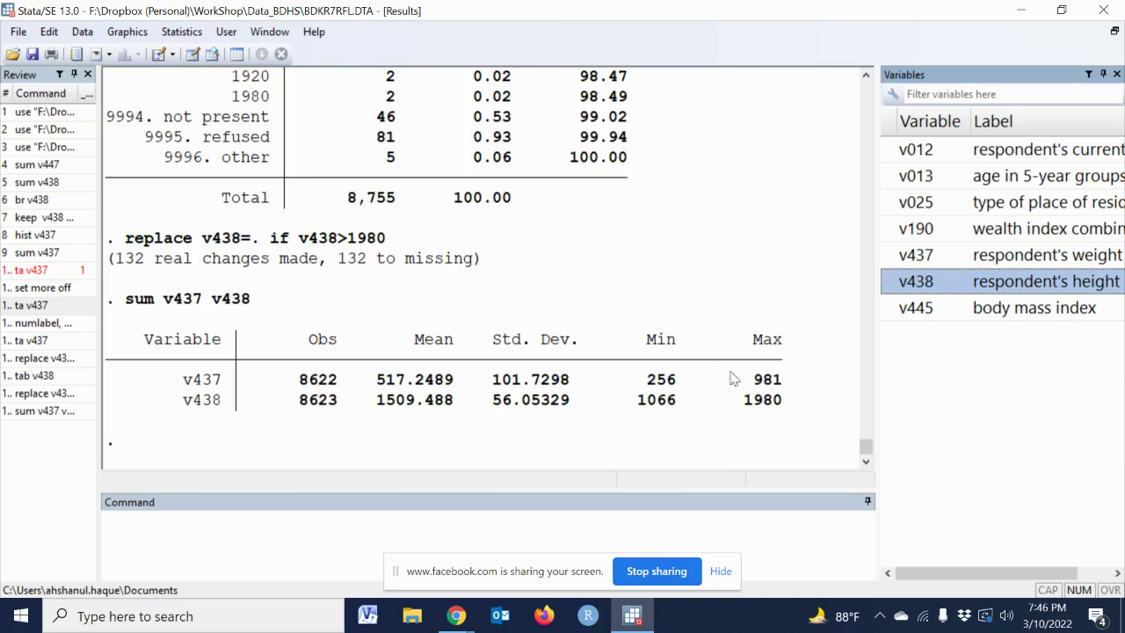
click(831, 335)
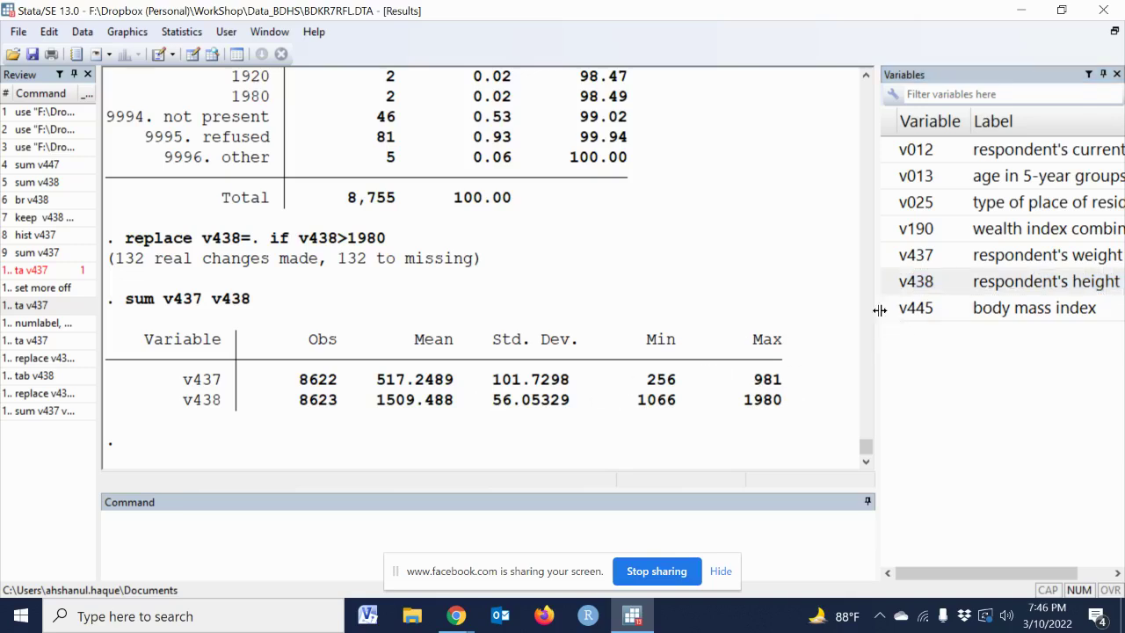
drag(879, 307, 559, 281)
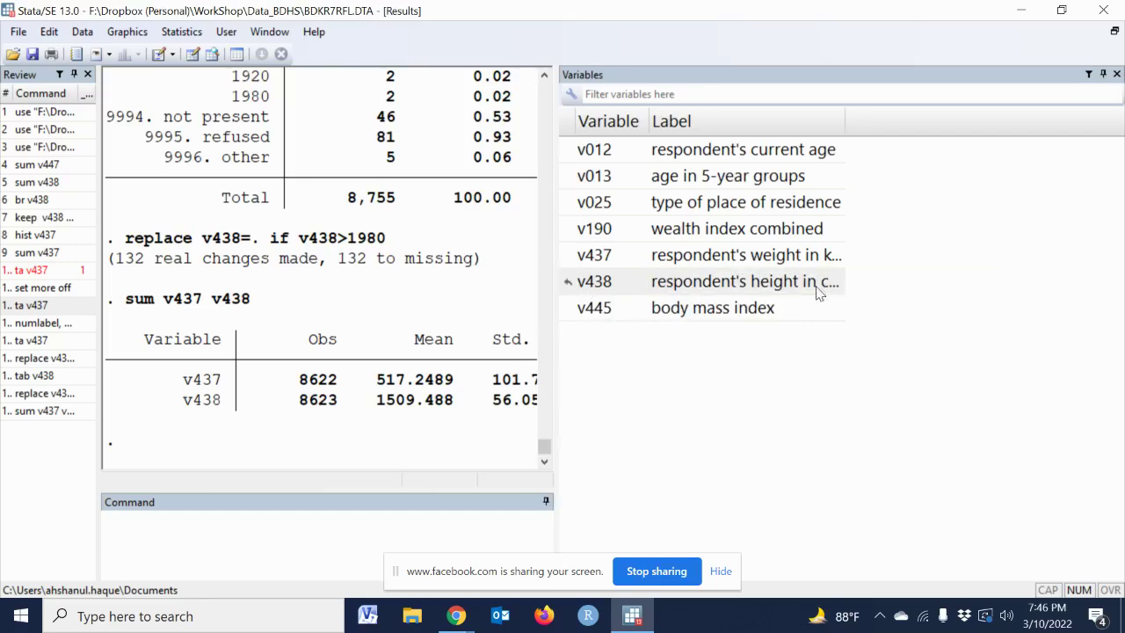
drag(315, 380, 338, 361)
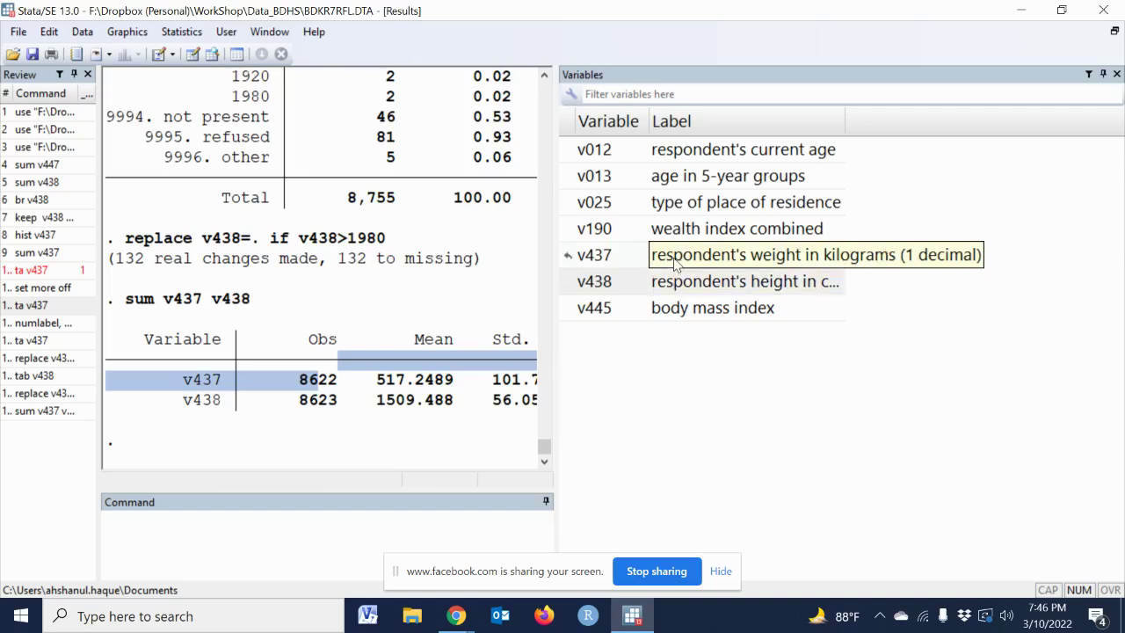
drag(556, 344, 884, 301)
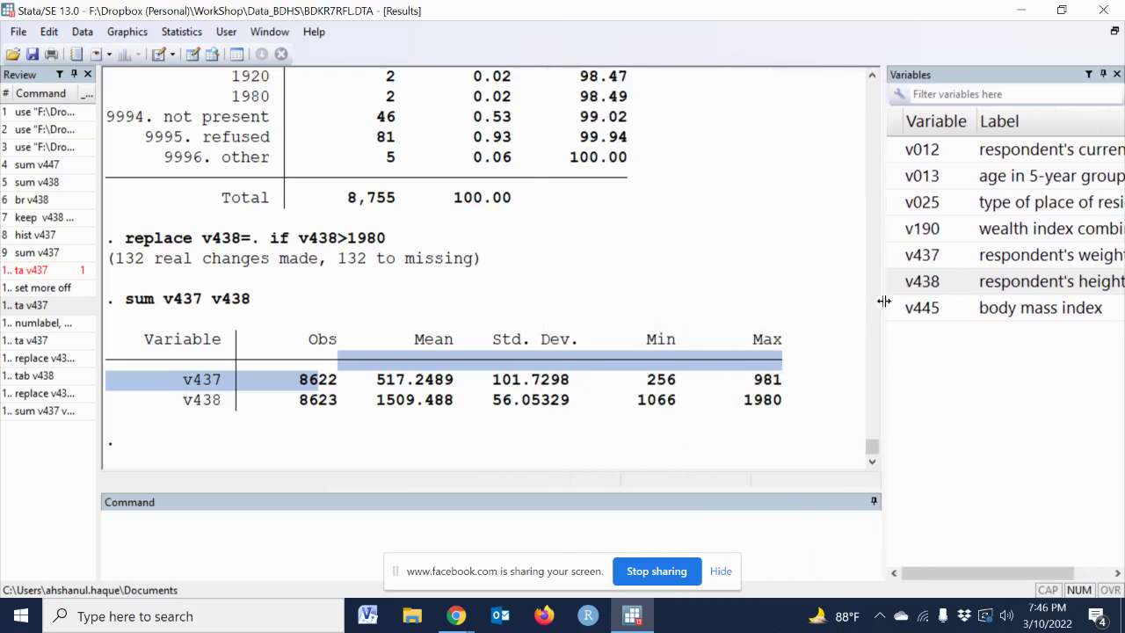
Step: Create w as v437/10 with gen, inserting v437 from the variable list
click(337, 522)
text(g)
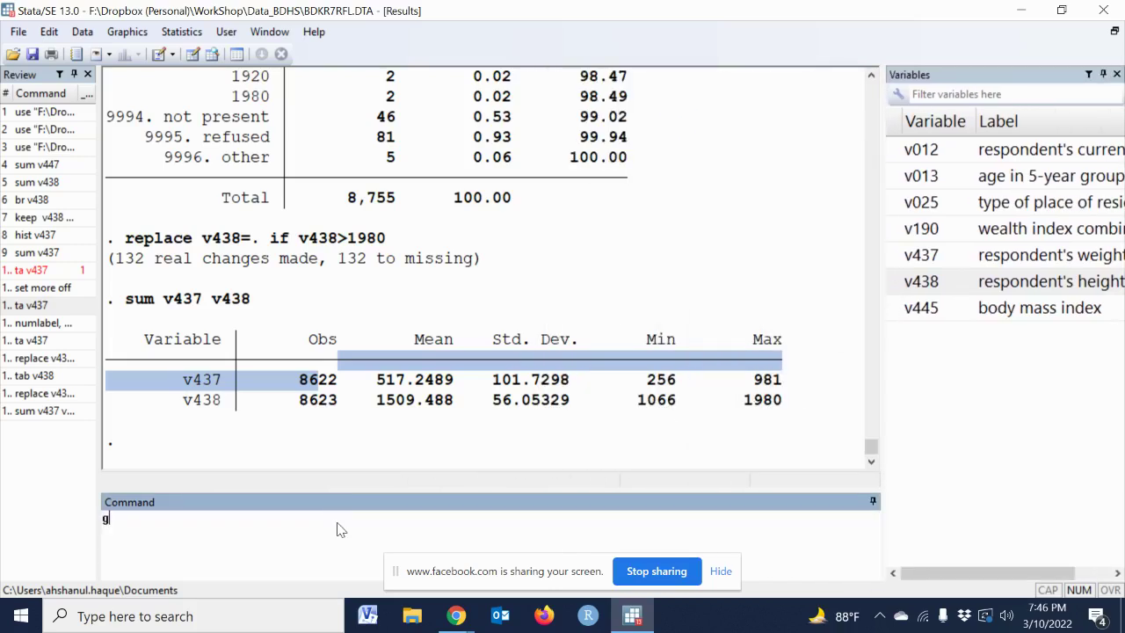
text(en w=)
click(893, 257)
click(327, 526)
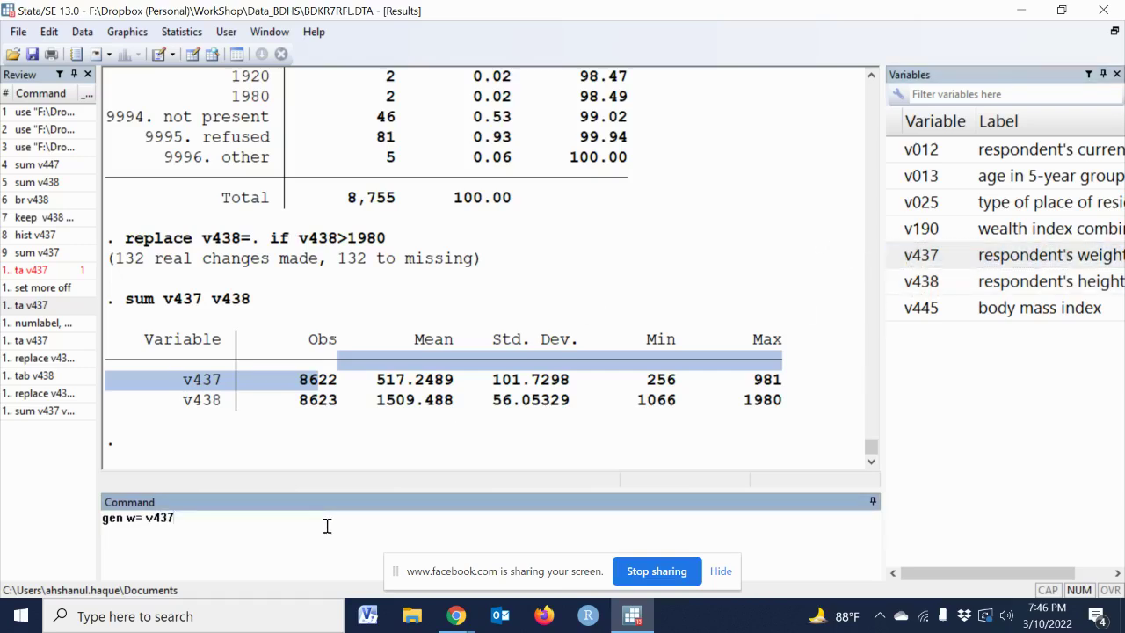
text(/1)
text(0)
key(Return)
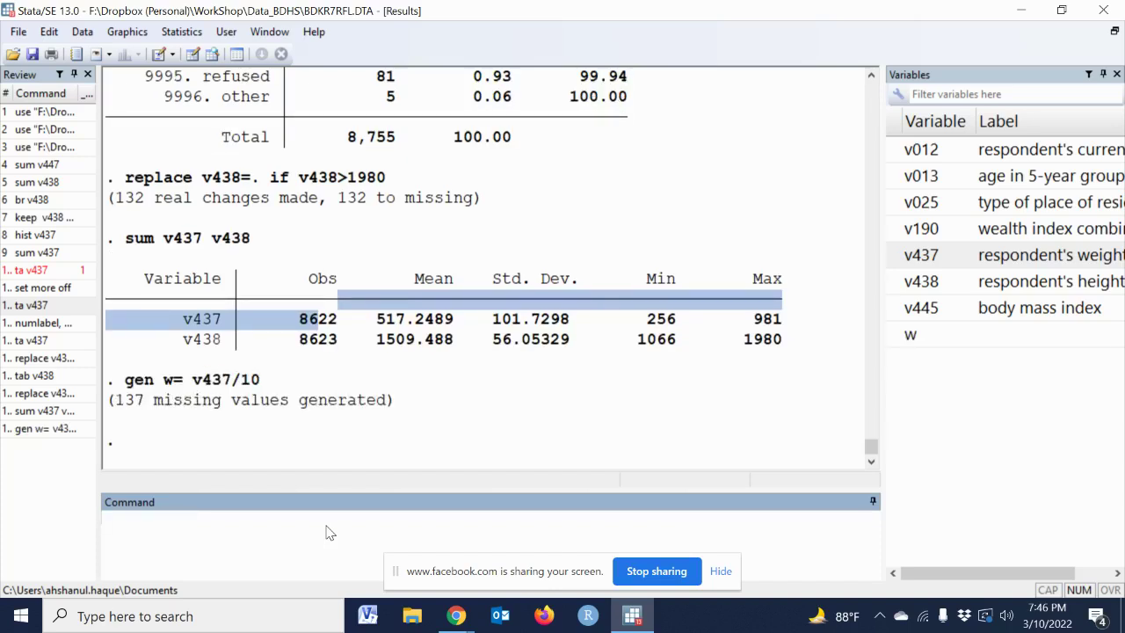
Step: Create h as v438/10 with gen, inserting v438 from the variable list
text(gen )
text(h=)
click(893, 281)
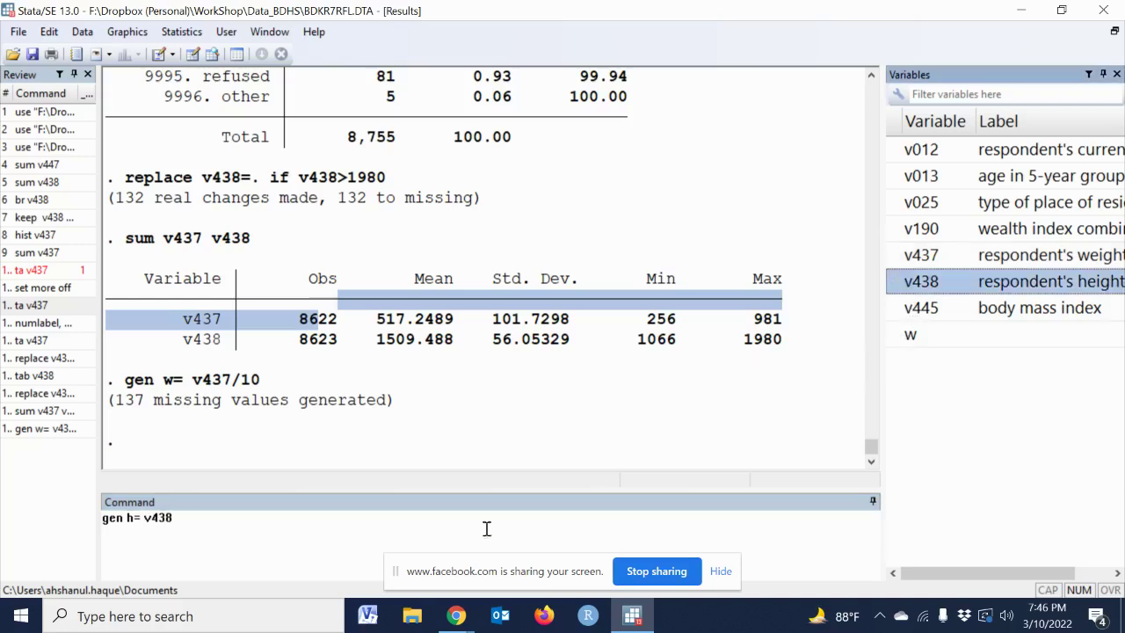
click(326, 545)
text(/)
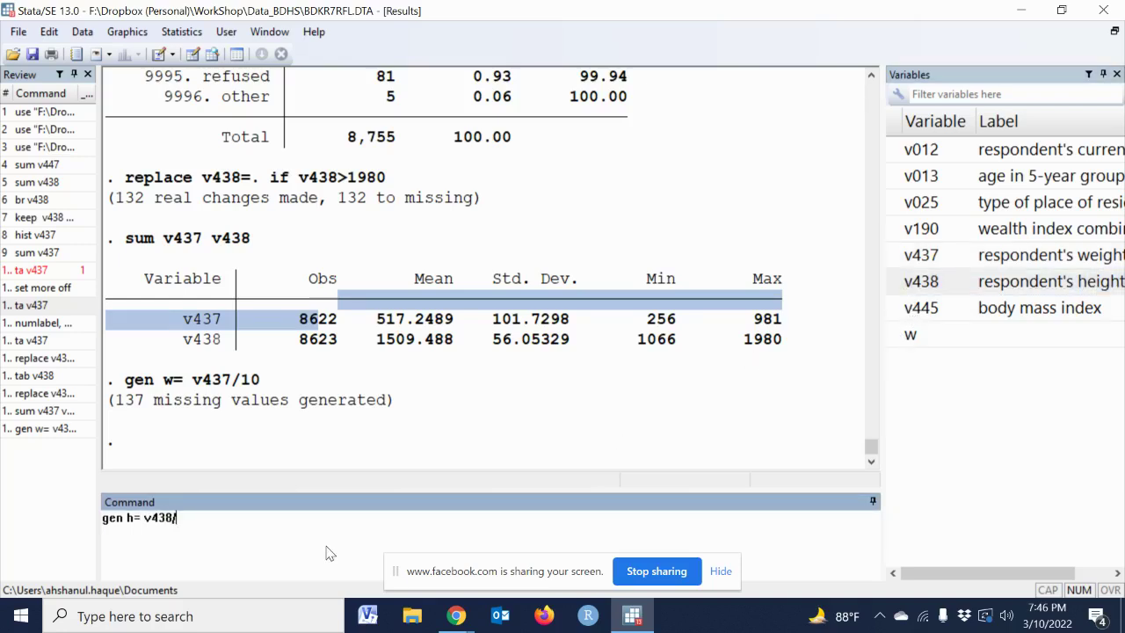
text(10)
key(Return)
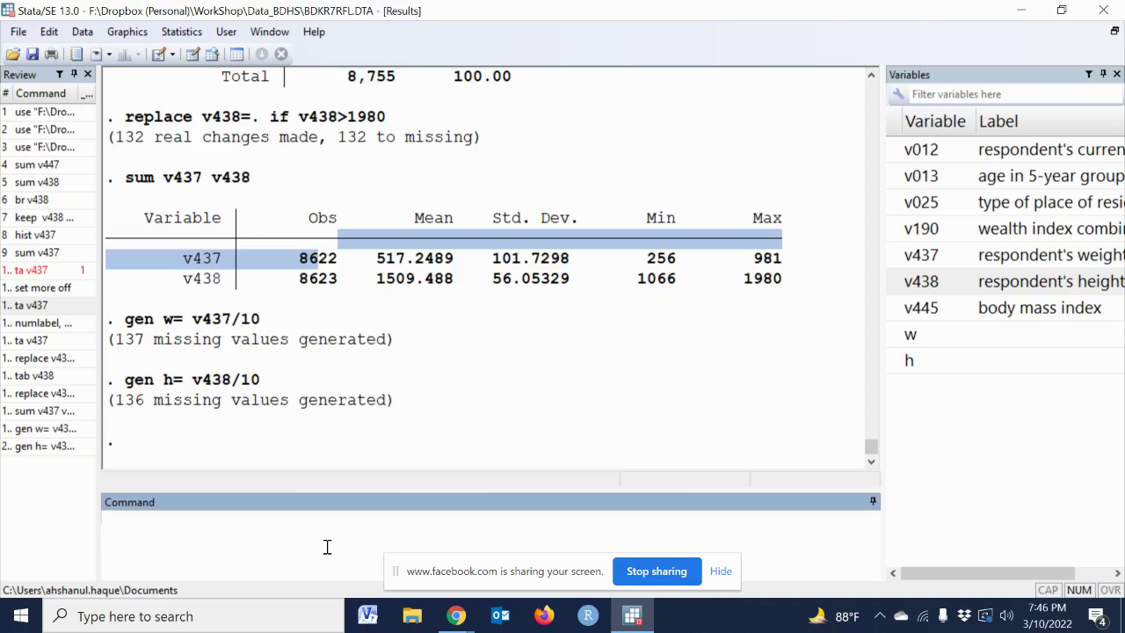
Step: Compute bmi as w/(h/100)^2 with gen
text(g)
text(en bmi=)
click(896, 337)
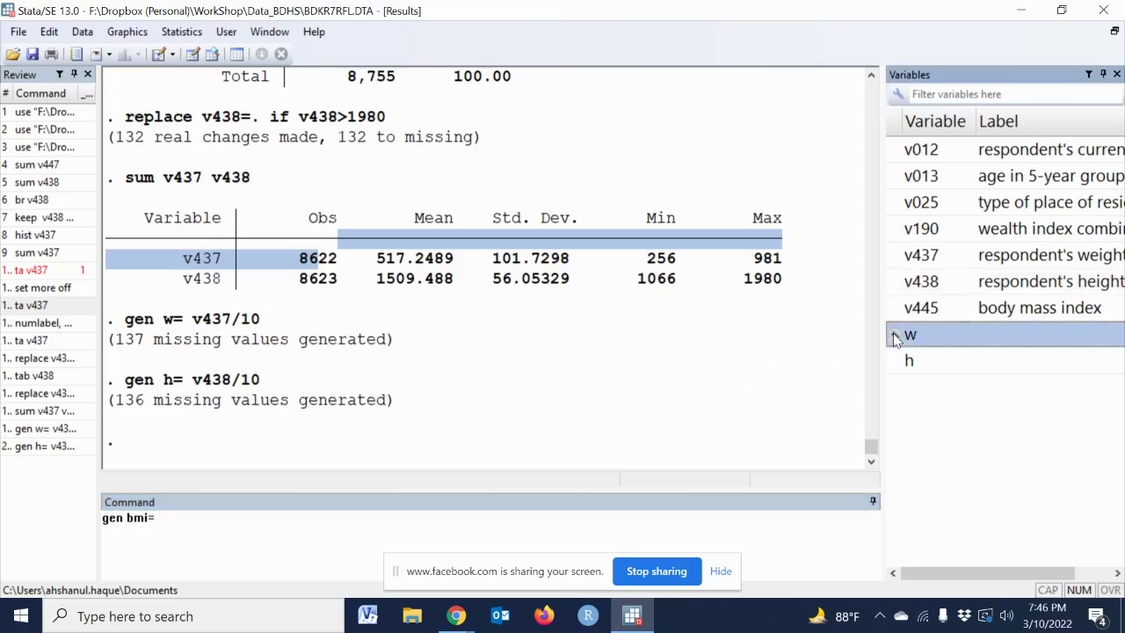
double_click(897, 336)
click(330, 531)
text(/)
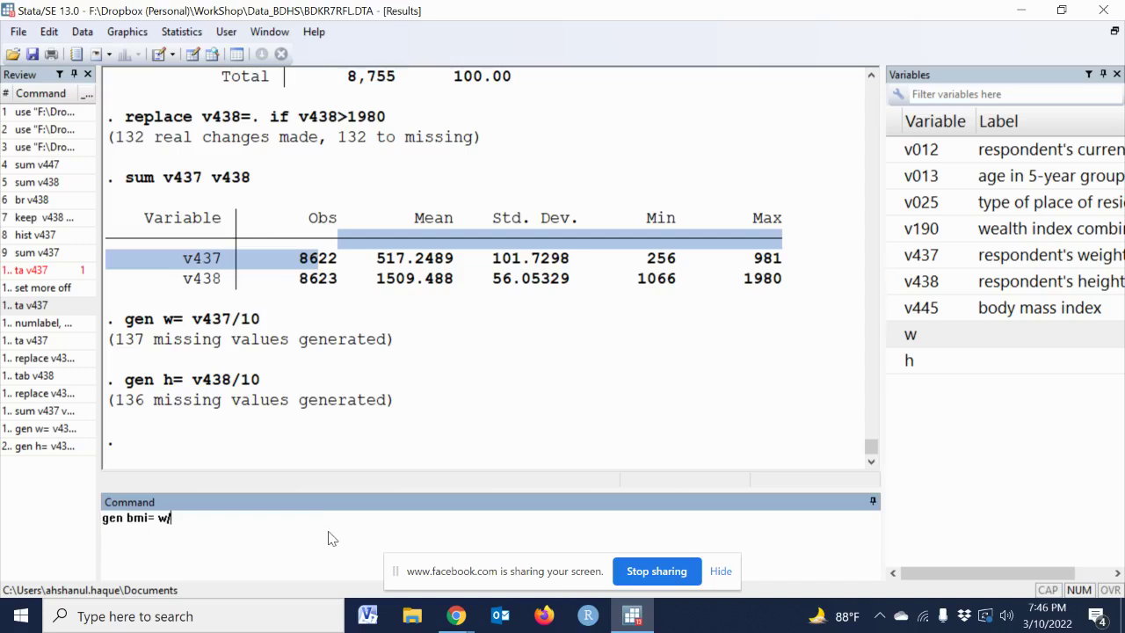
text(())
double_click(899, 362)
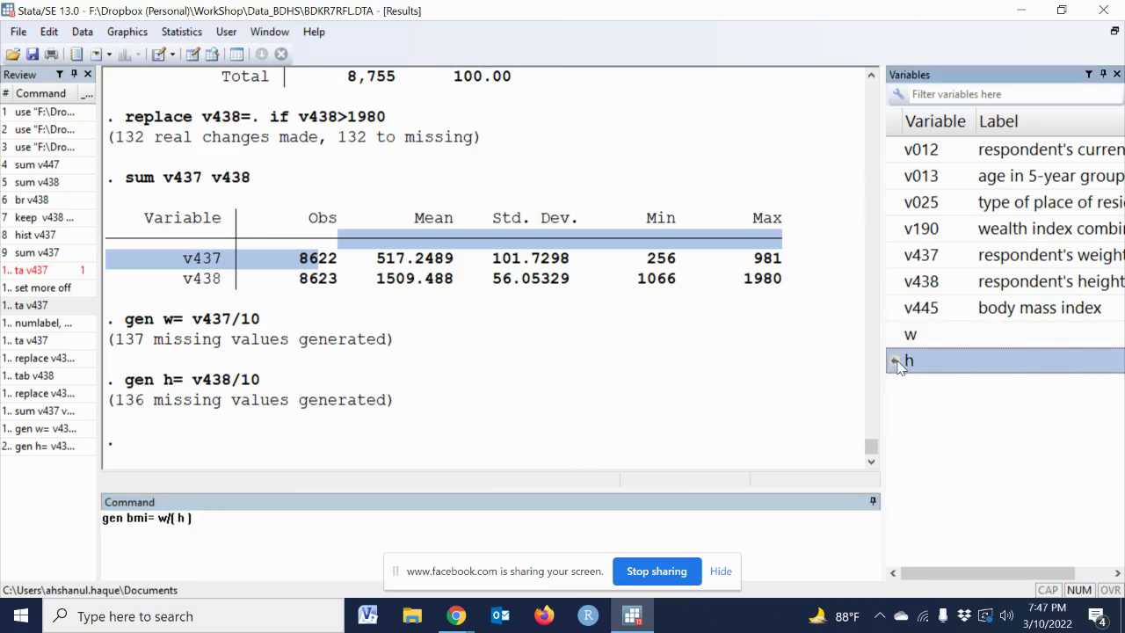
text(/100)
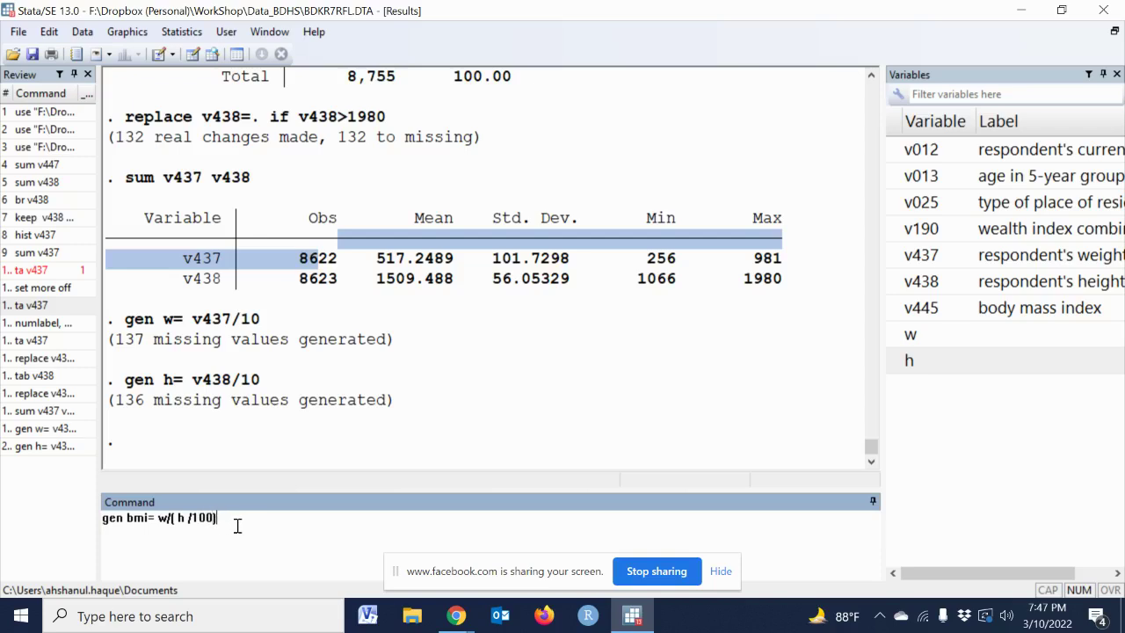
text(^)
text(2)
key(Return)
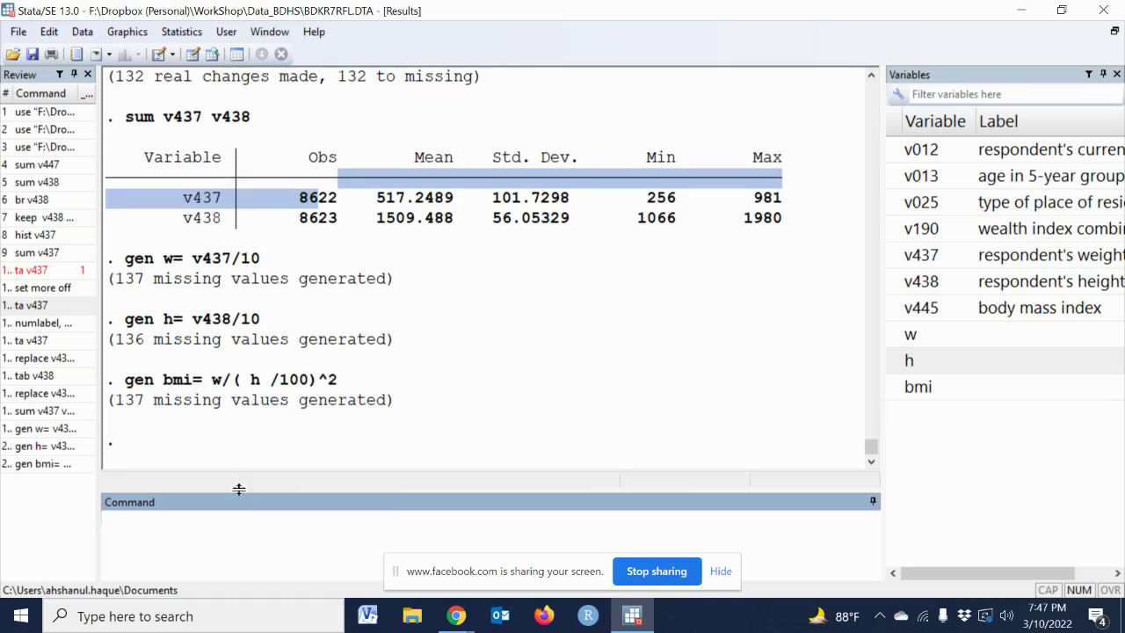
Step: Browse the full dataset to check the new w, h and bmi columns
text(br)
key(Return)
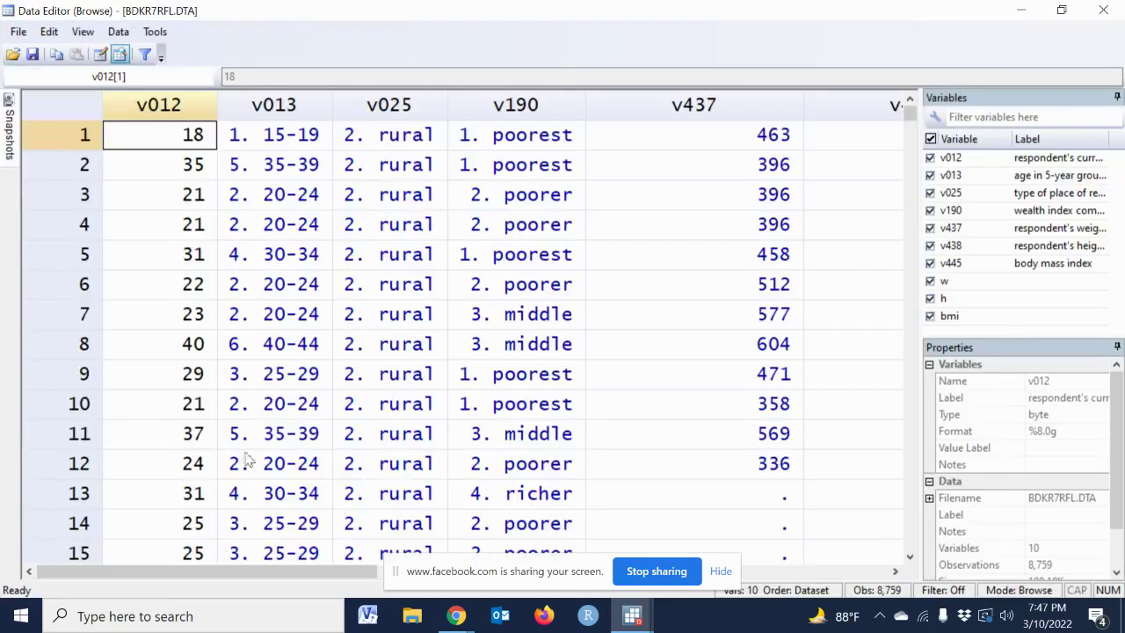
drag(208, 578, 541, 618)
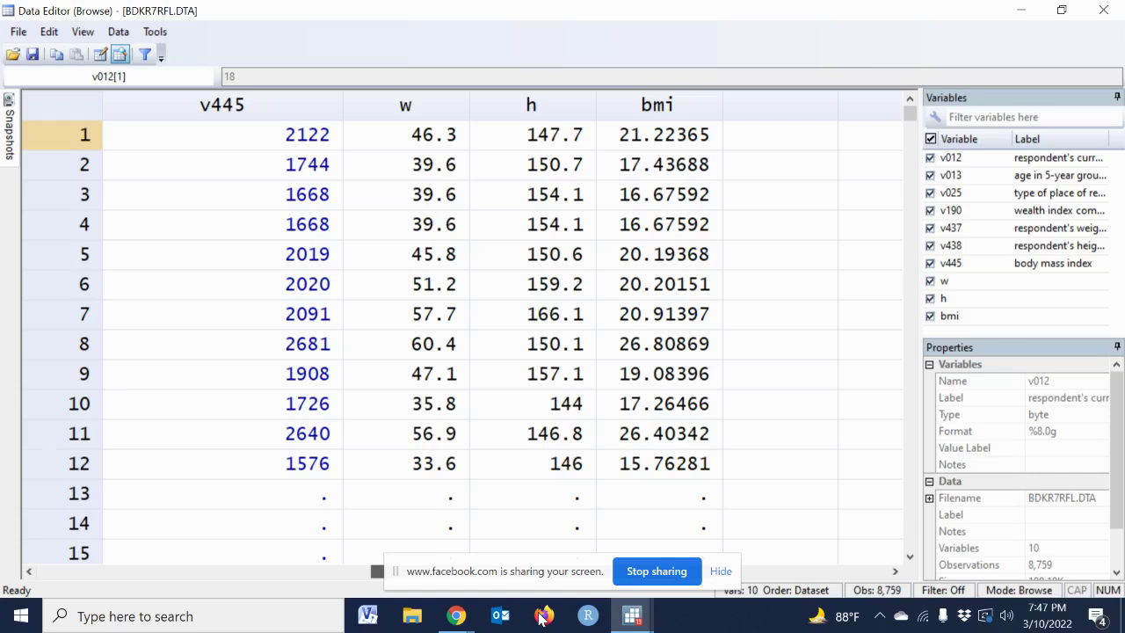
drag(541, 618, 447, 609)
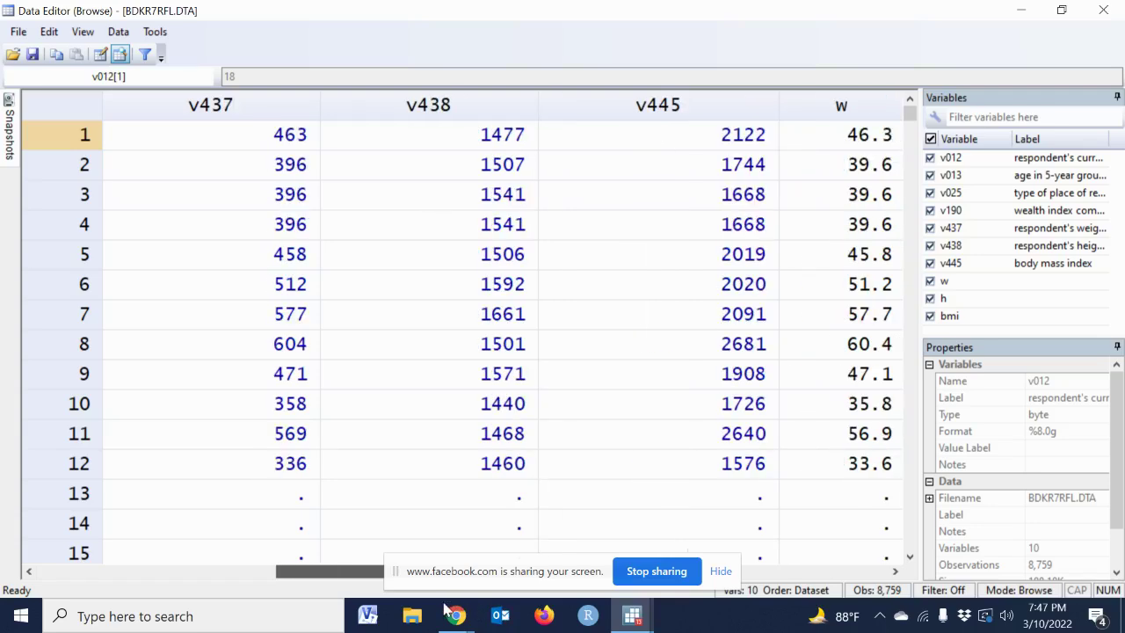
click(1103, 10)
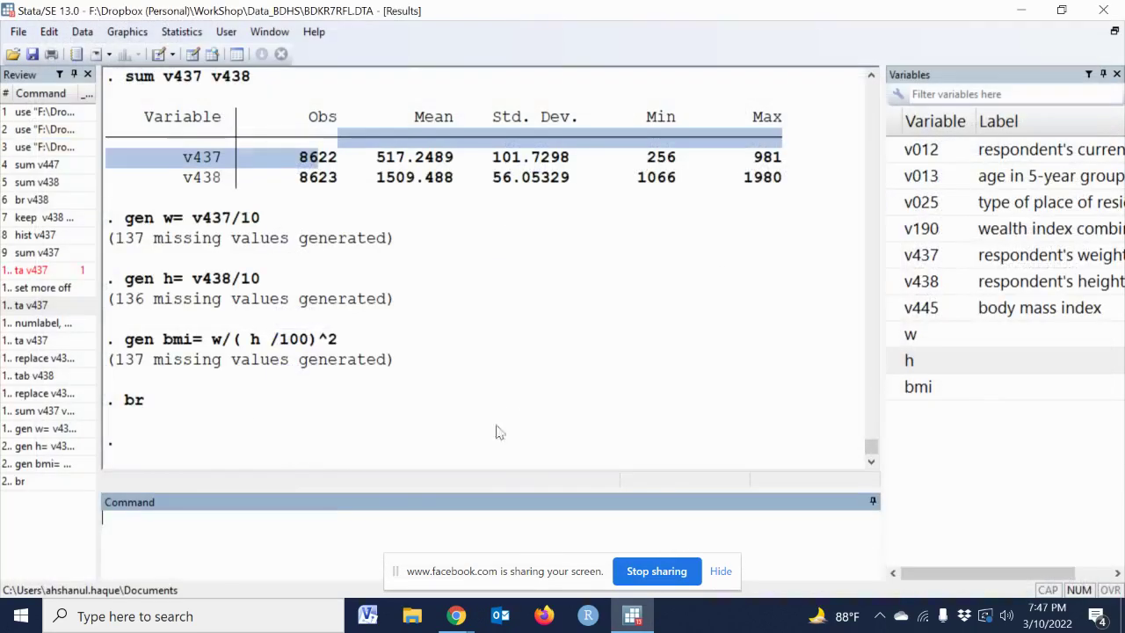
Step: Browse only bmi and v445 side by side
text(b)
text(r)
click(894, 387)
click(894, 308)
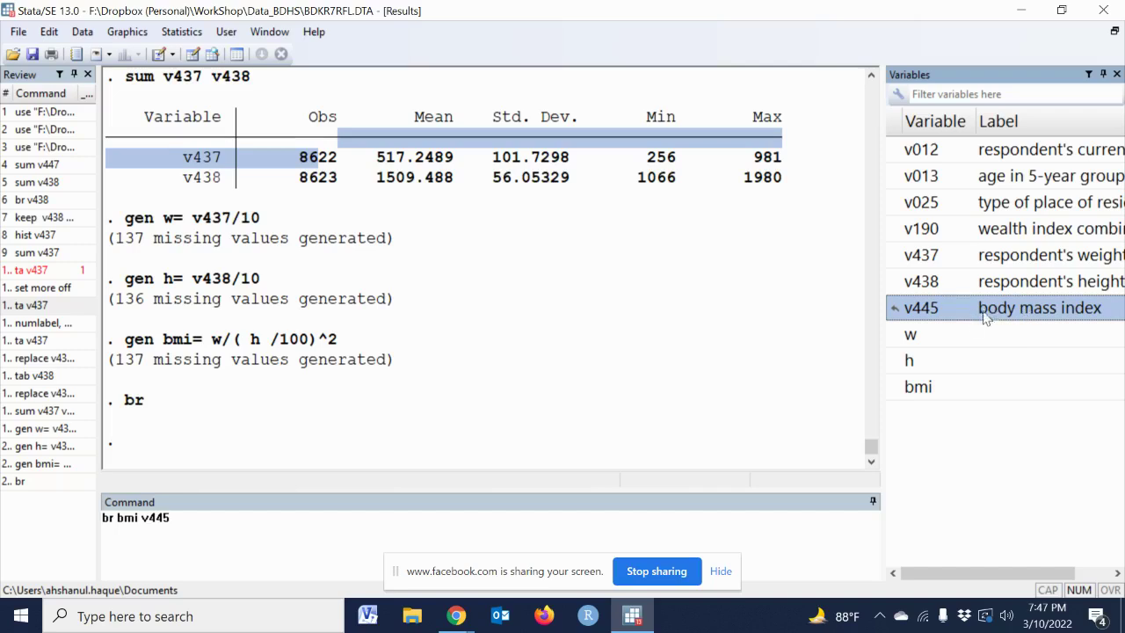
mouse_move(918, 387)
click(240, 536)
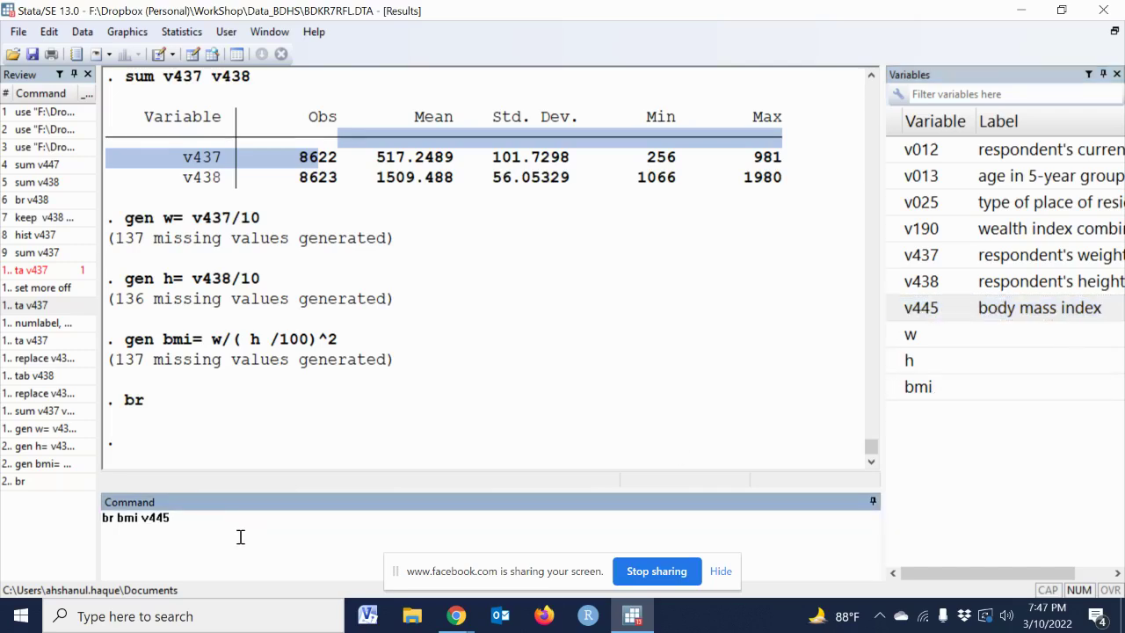
key(Return)
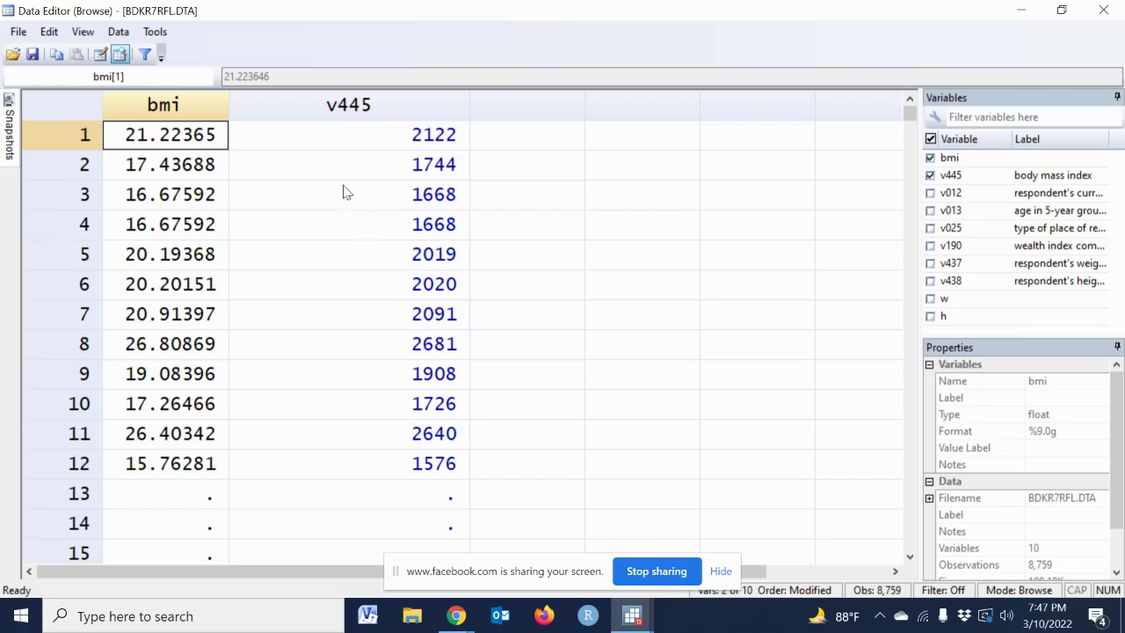
Step: Scroll through the rows comparing computed bmi with v445 values
click(432, 146)
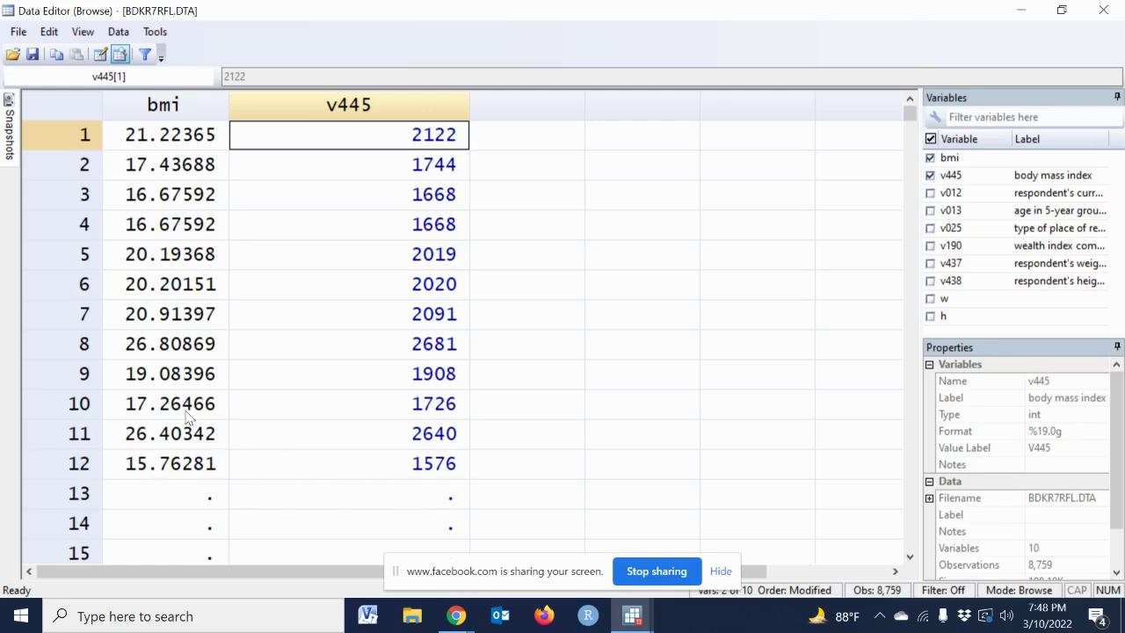
scroll(420, 290, down, 4)
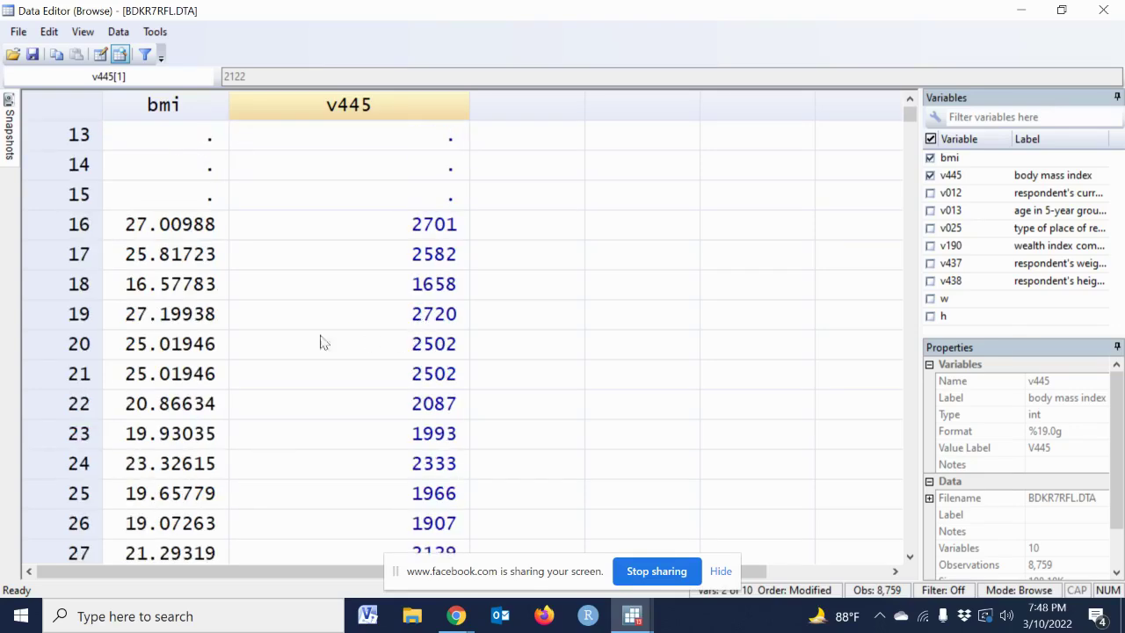
scroll(299, 345, up, 4)
scroll(302, 346, down, 7)
scroll(304, 347, down, 9)
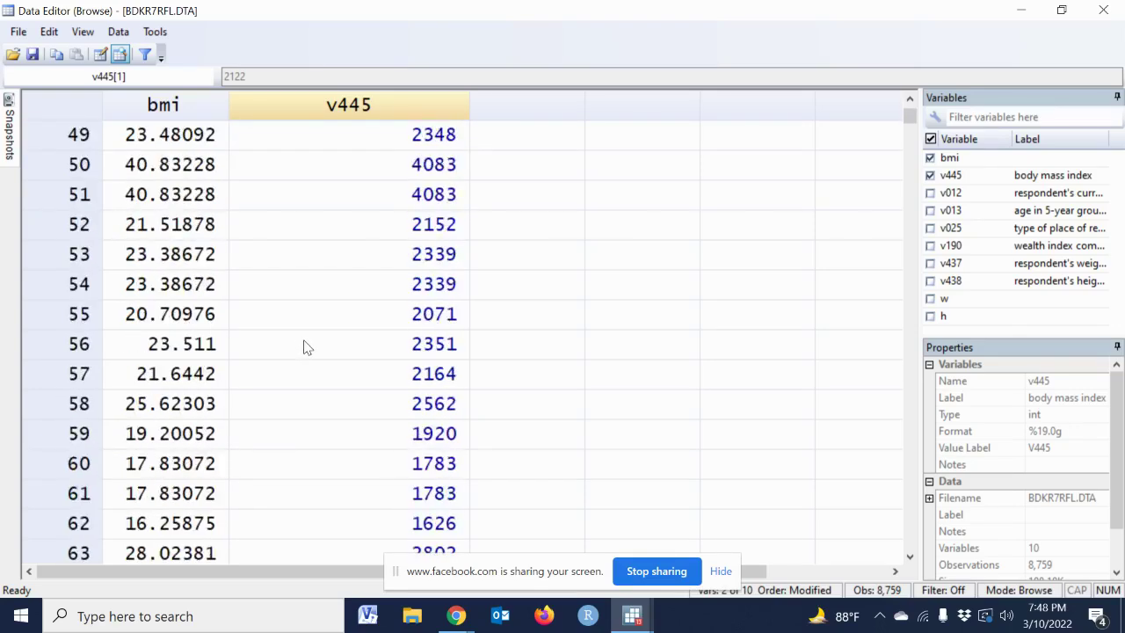
scroll(304, 347, up, 10)
scroll(304, 349, up, 6)
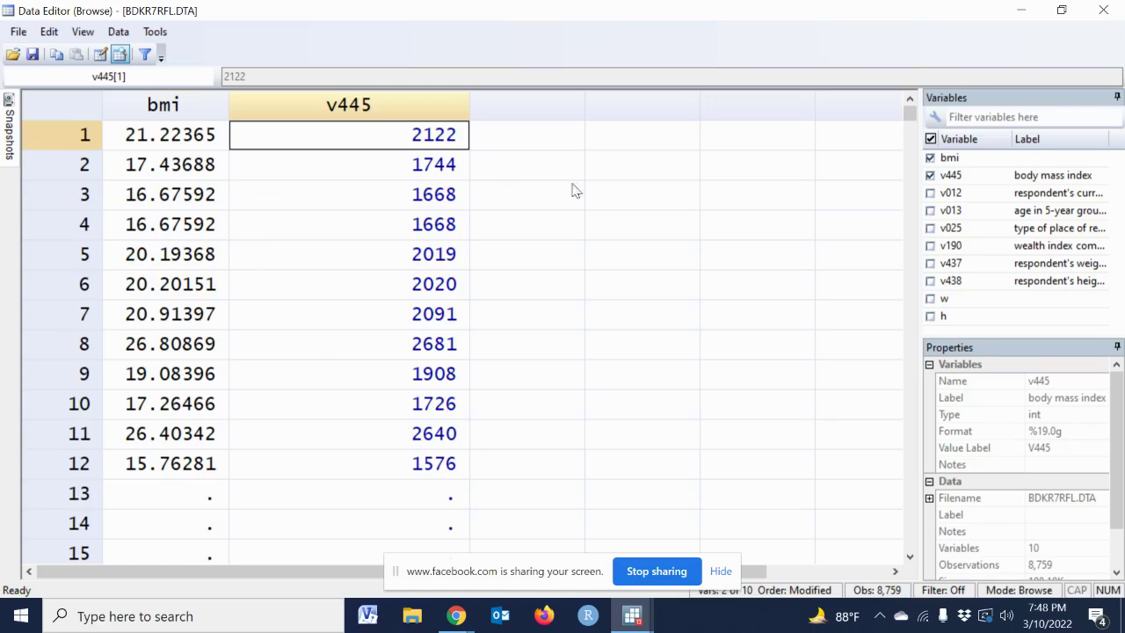
Step: Close the Data Editor and select earlier commands in the Review pane
click(1105, 18)
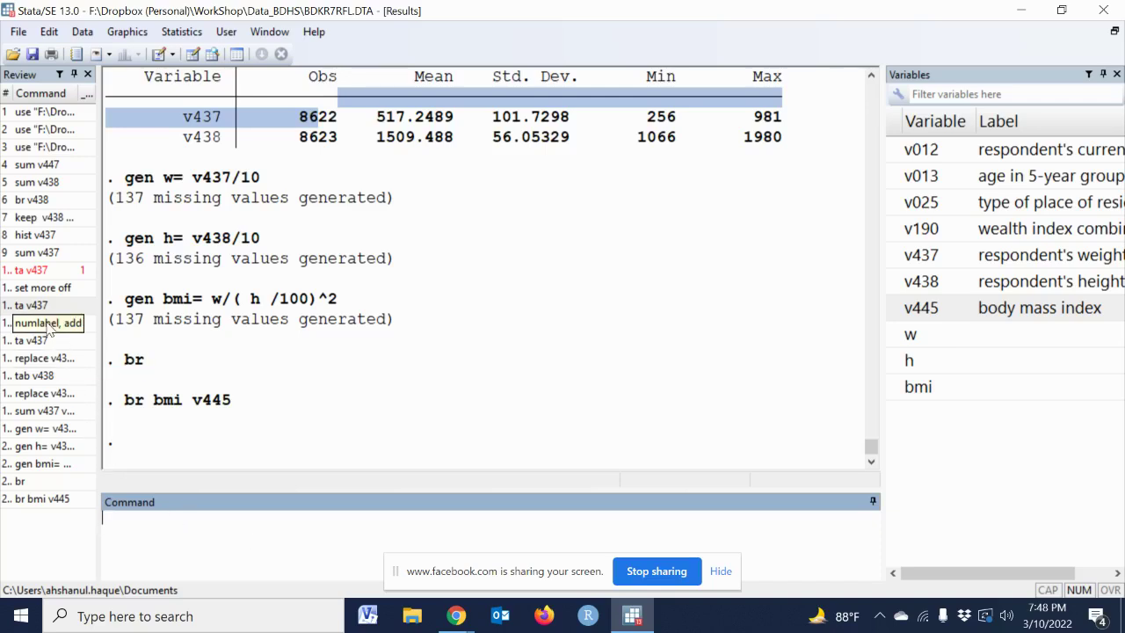
click(39, 305)
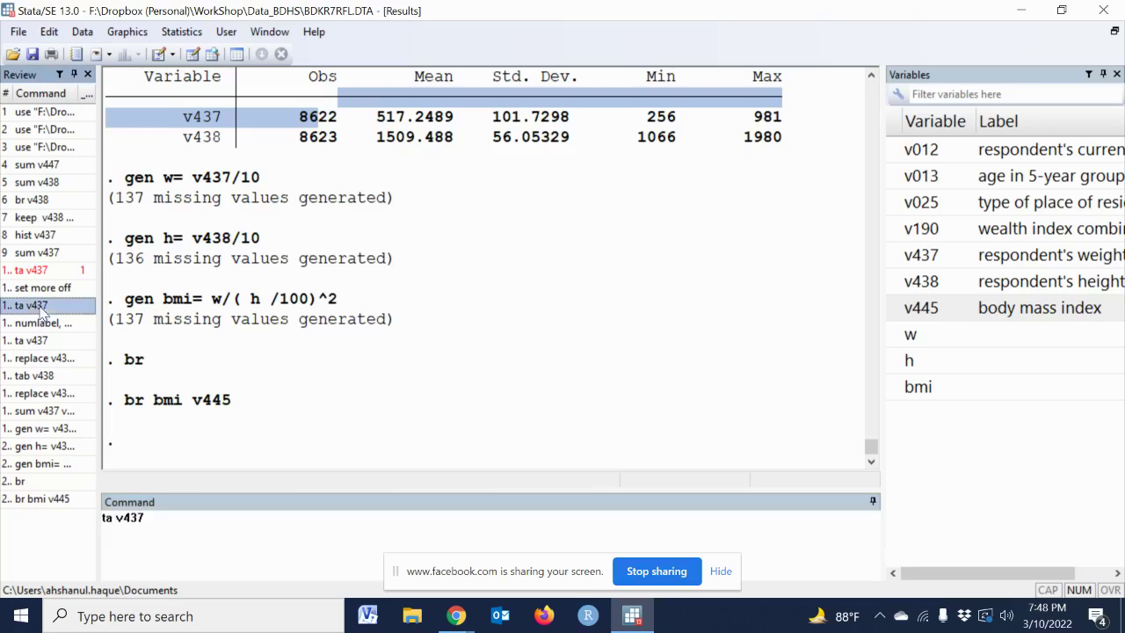
click(51, 501)
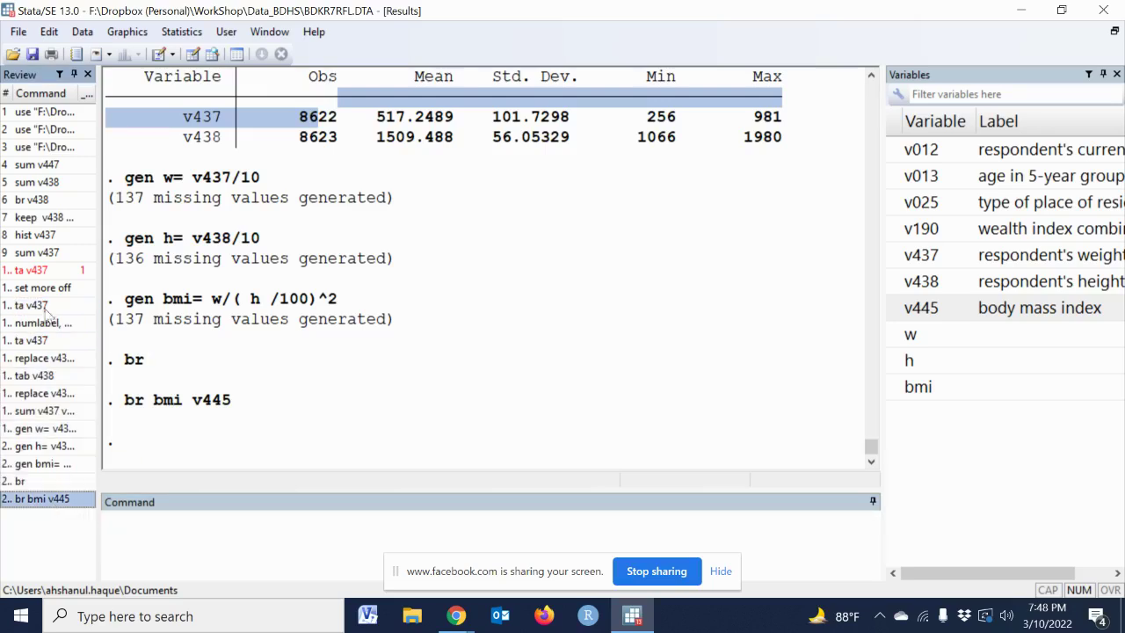
Step: Paste the Review commands from set more off onward into a new do-file
click(44, 289)
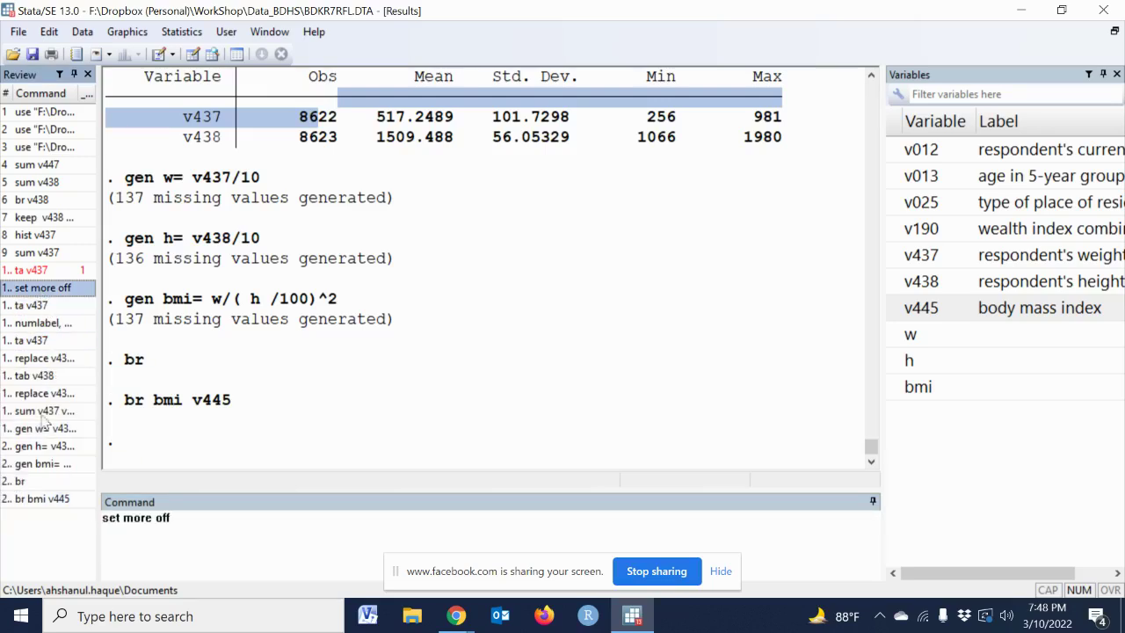
shift+click(52, 500)
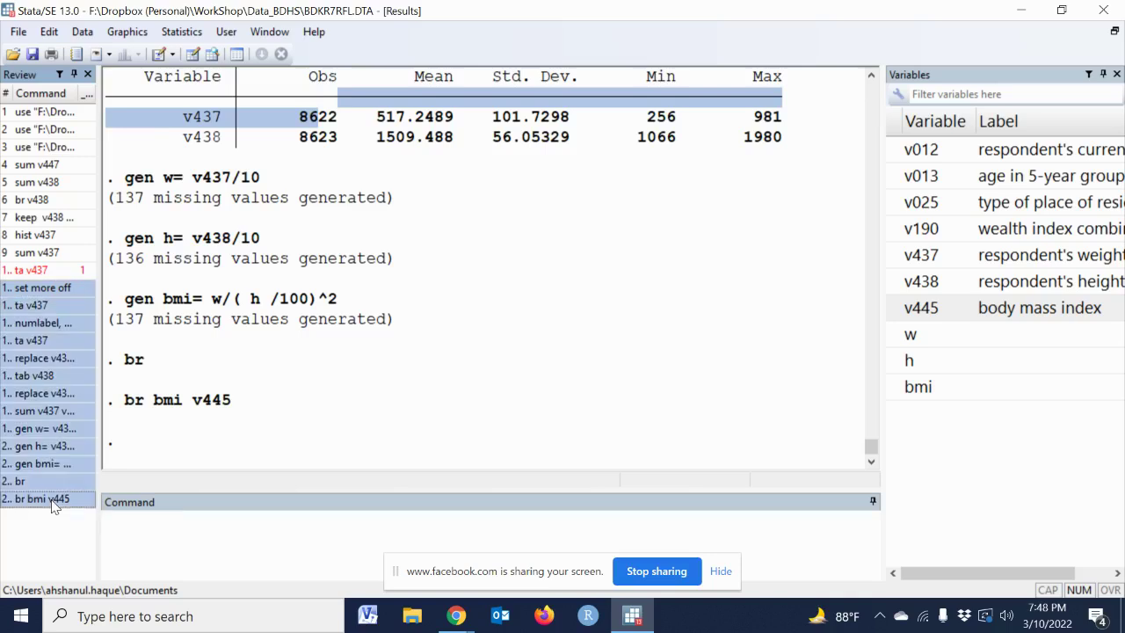
click(160, 54)
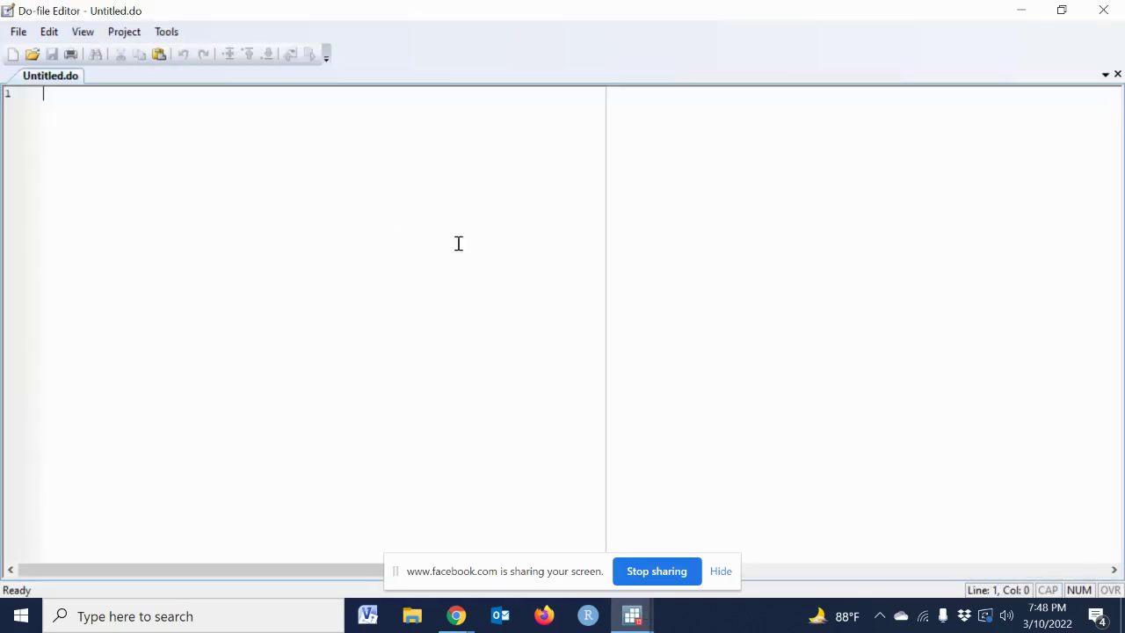
text(set more off ta v437 numlabel, add ta v437 replace v437=. if v437>1000 tab v438 replace v438=. if v438>1980 sum v437 v438 gen w= v437/10 gen h= v438/10 gen bmi= w/( h /100)^2 br br bmi v445)
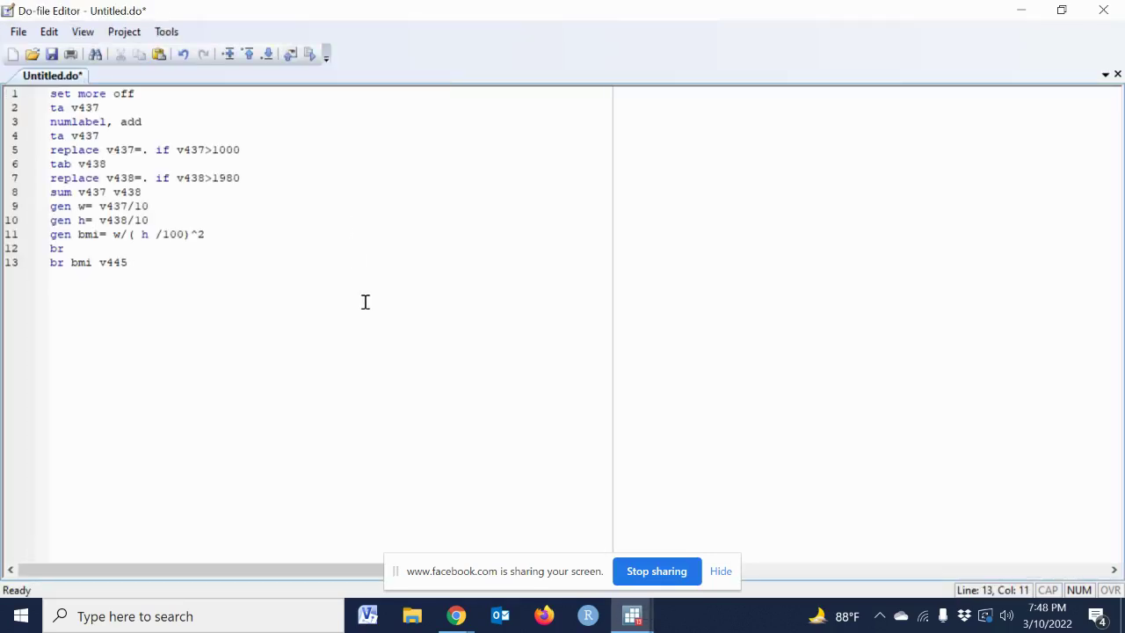
scroll(363, 302, up, 2)
scroll(364, 304, up, 2)
scroll(364, 303, up, 2)
scroll(364, 299, up, 1)
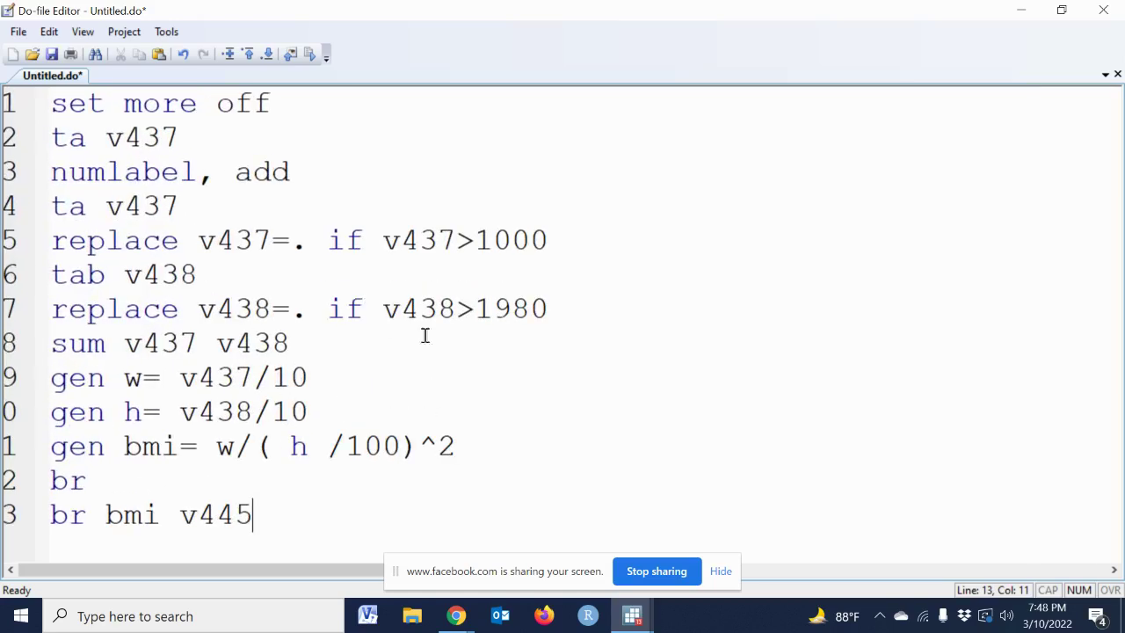
Step: Add a blank line after the bmi formula and delete the trailing br lines
click(475, 455)
key(Return)
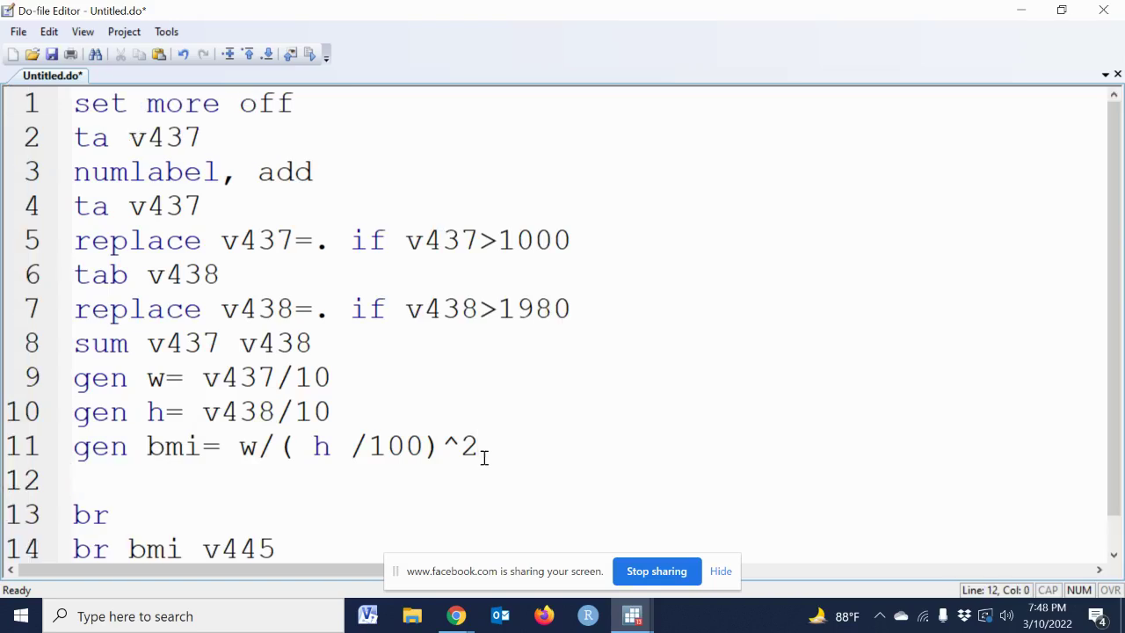
scroll(475, 459, down, 1)
shift+click(315, 522)
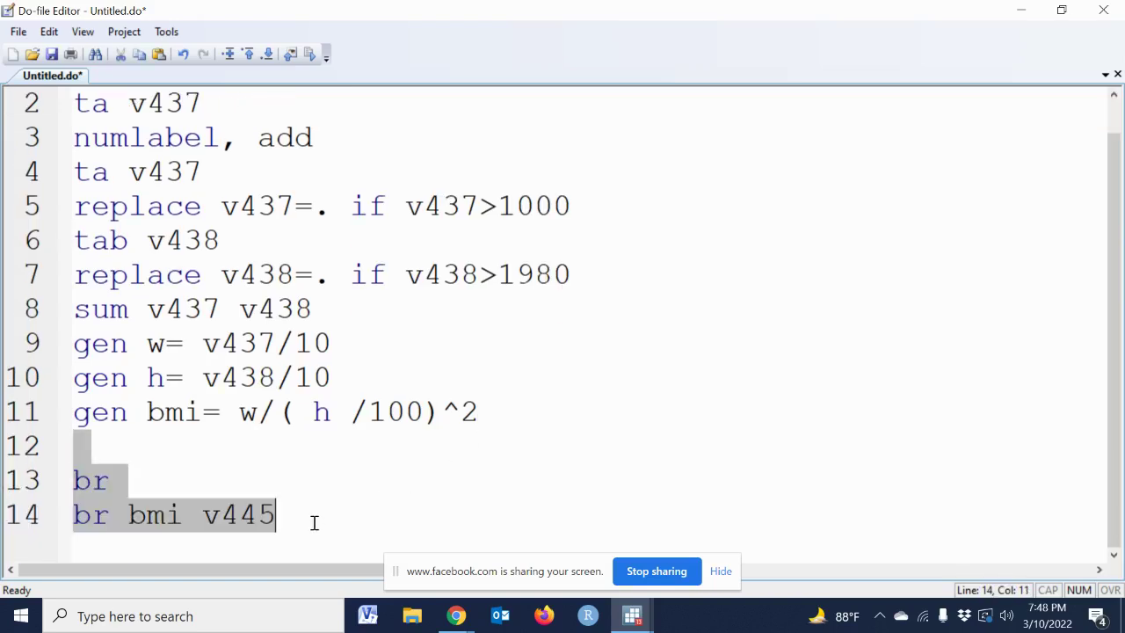
key(Delete)
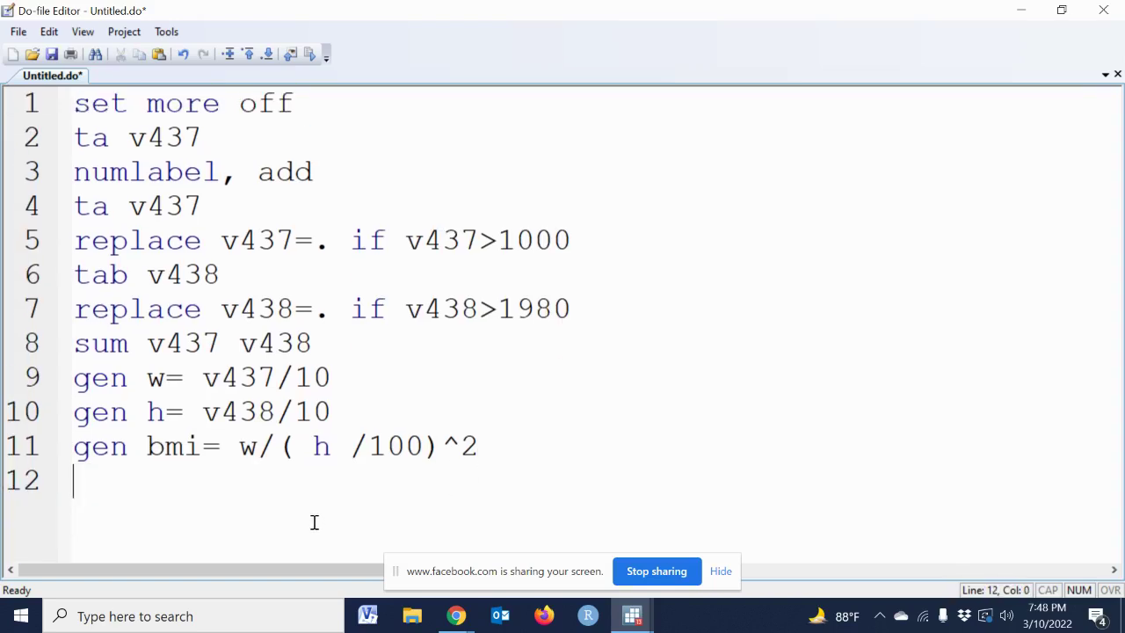
Step: Add the do-file line label variable bmi "Resppondent's body mass index"
key(Return)
text(label )
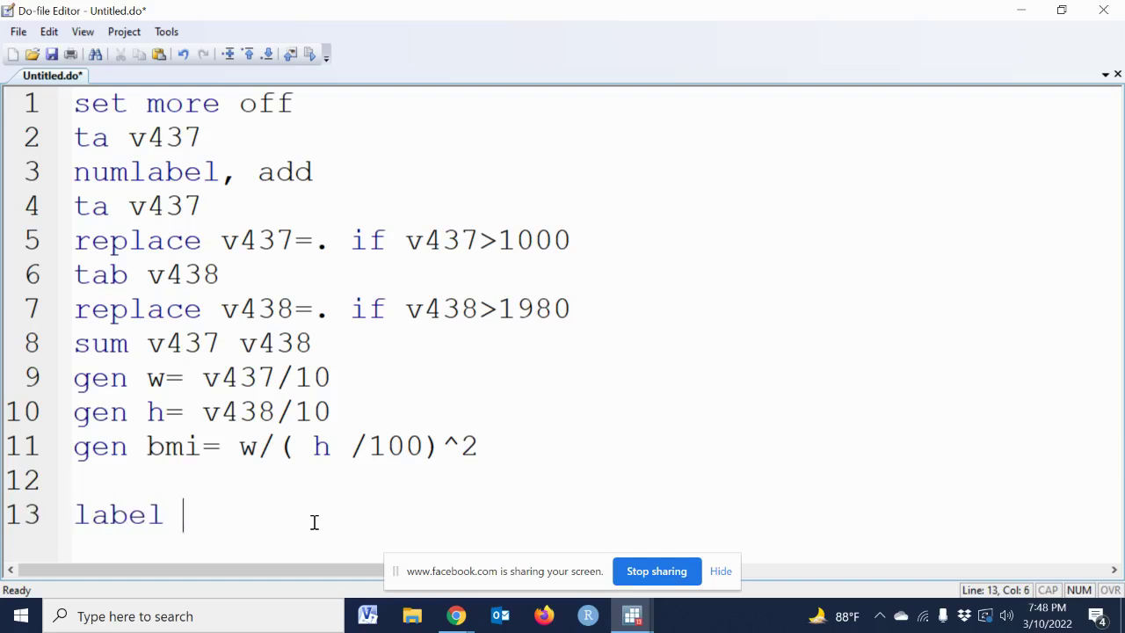
text(variabl)
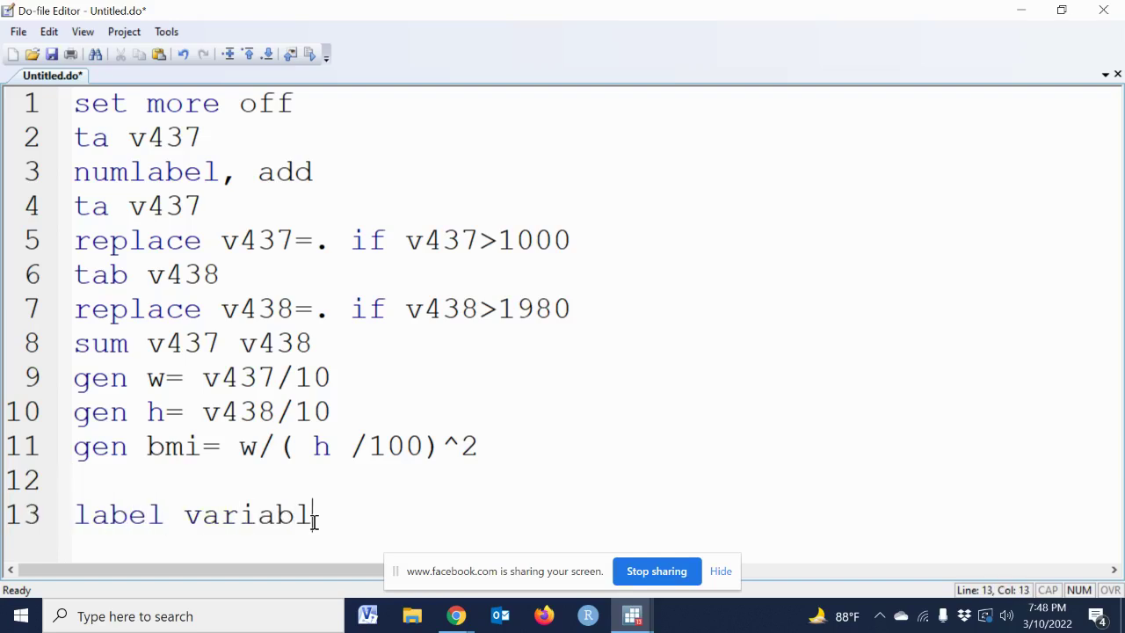
text(e b)
text(mi "")
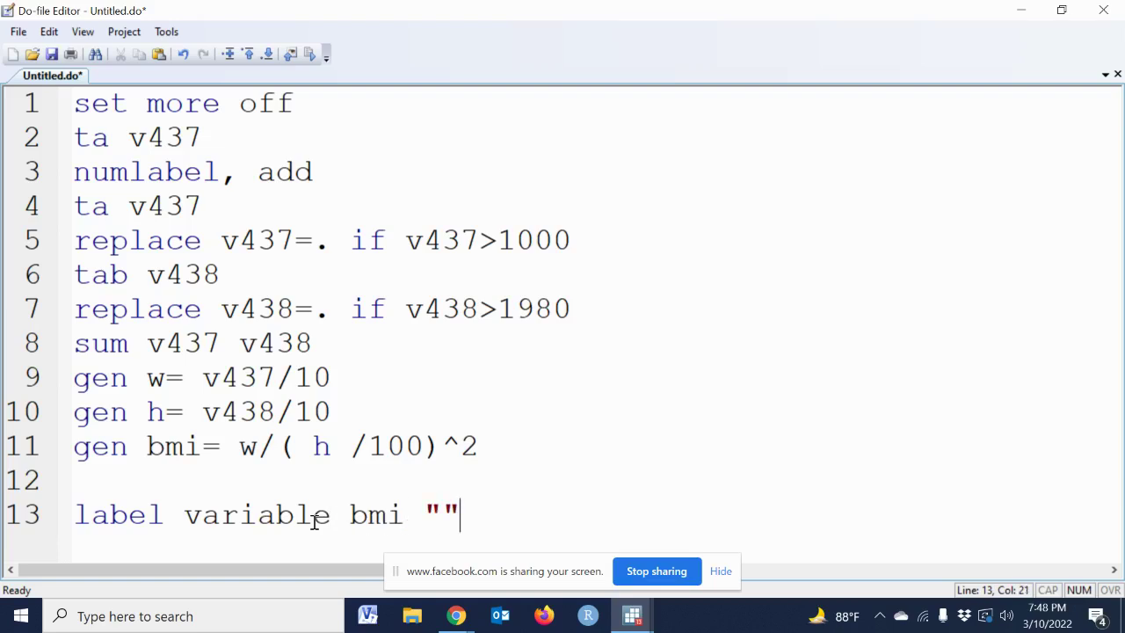
key(Left)
text(Re)
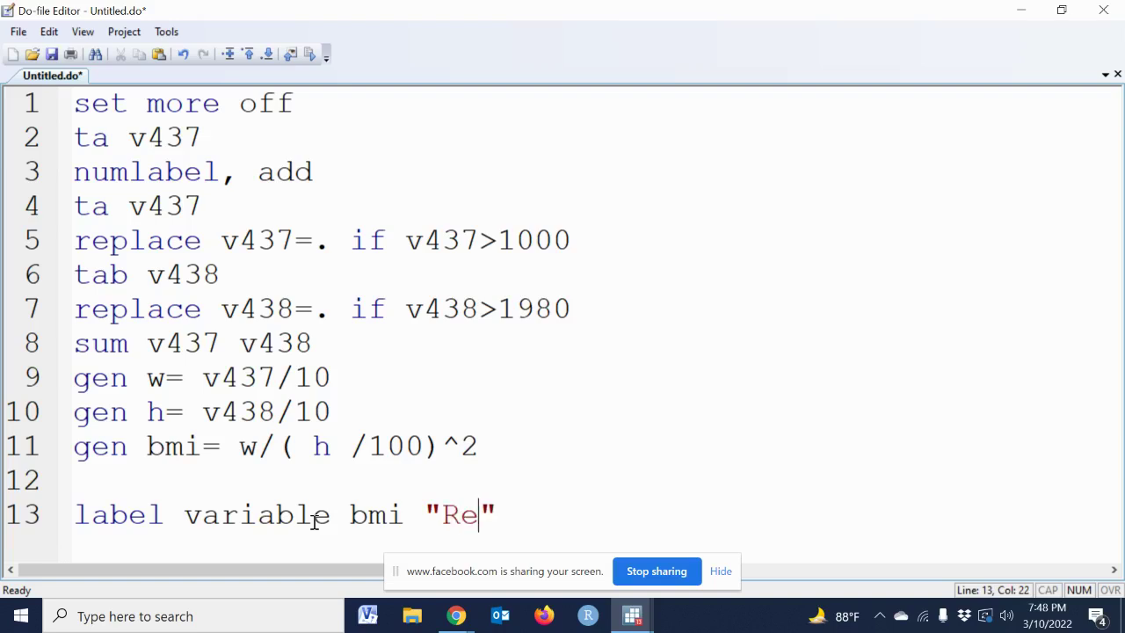
text(sppondent)
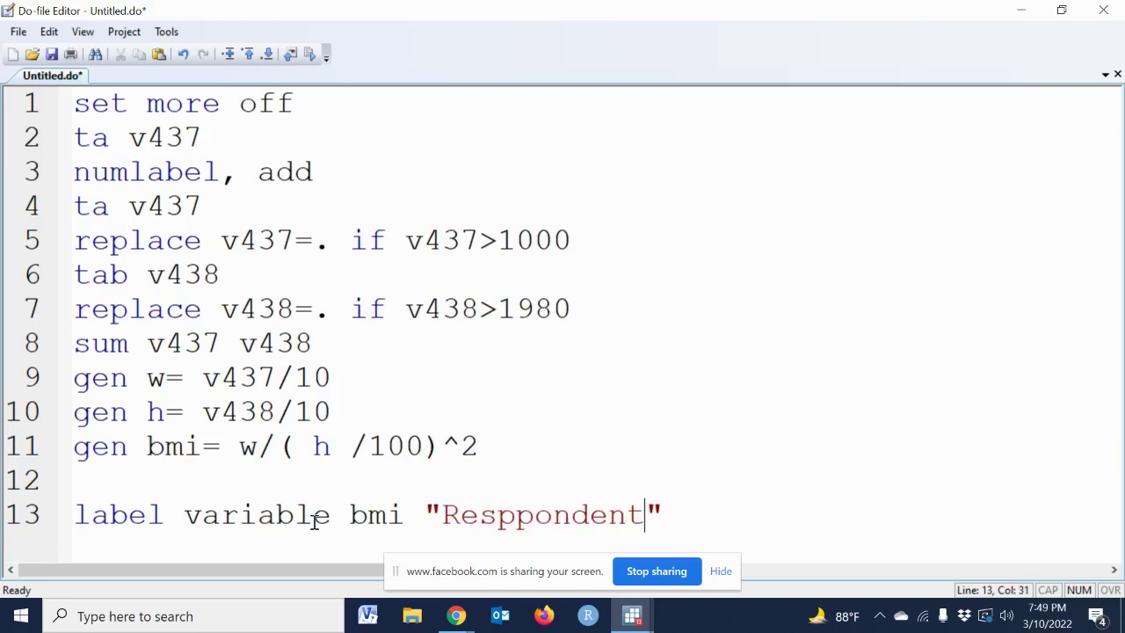
text('s )
text(body mass )
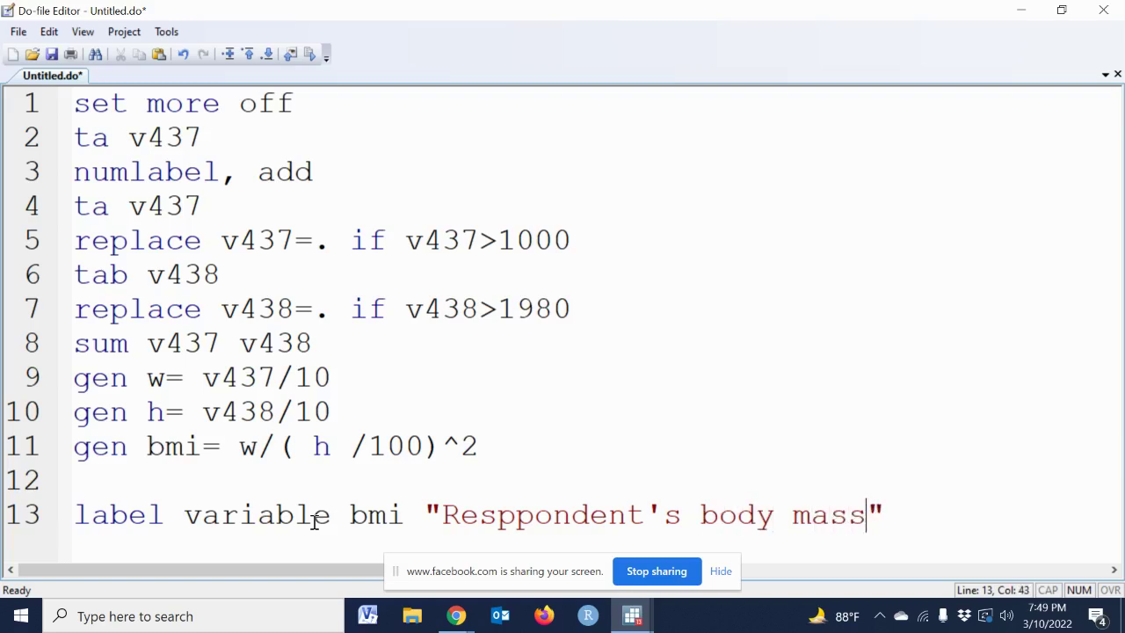
text(index)
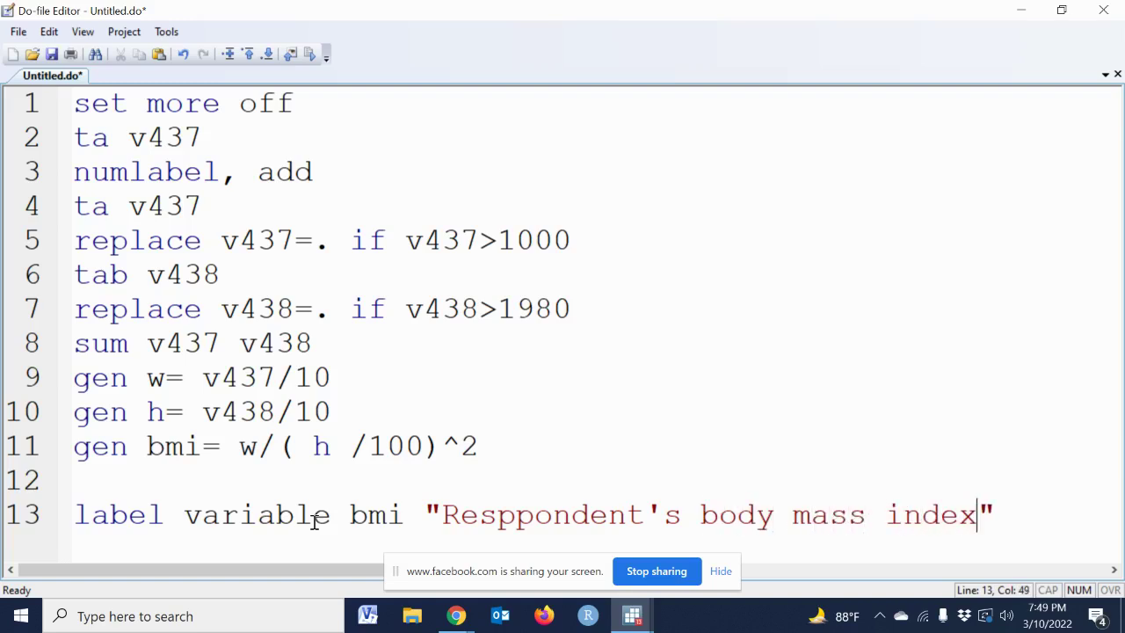
click(1046, 519)
key(Return)
key(Return)
key(Return)
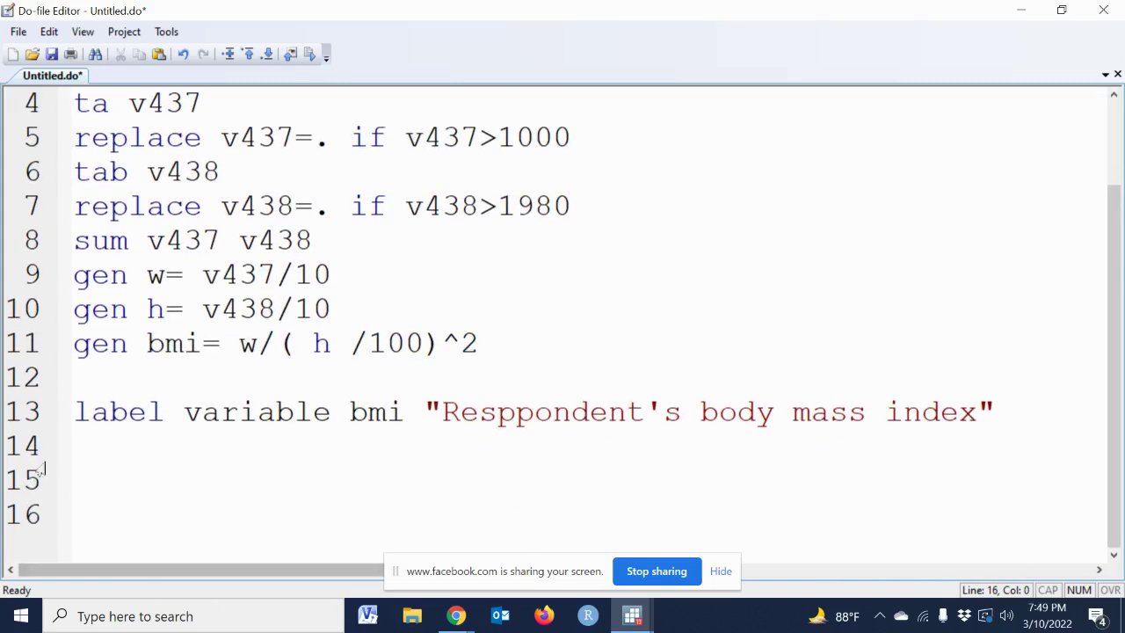
Step: Execute the selected bmi label line
click(32, 414)
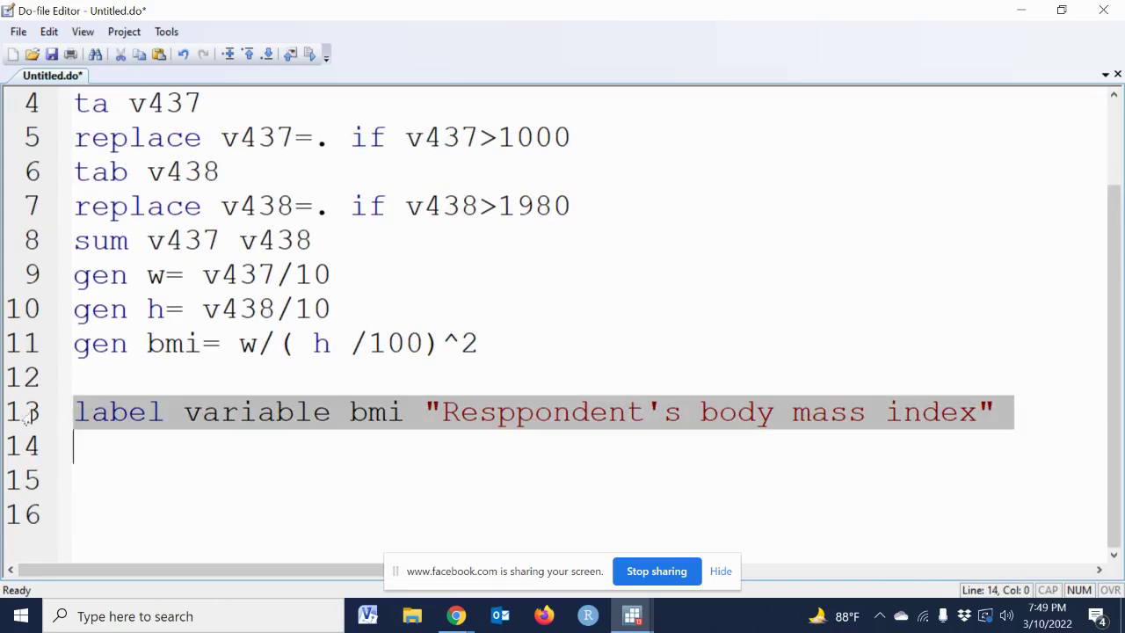
click(314, 58)
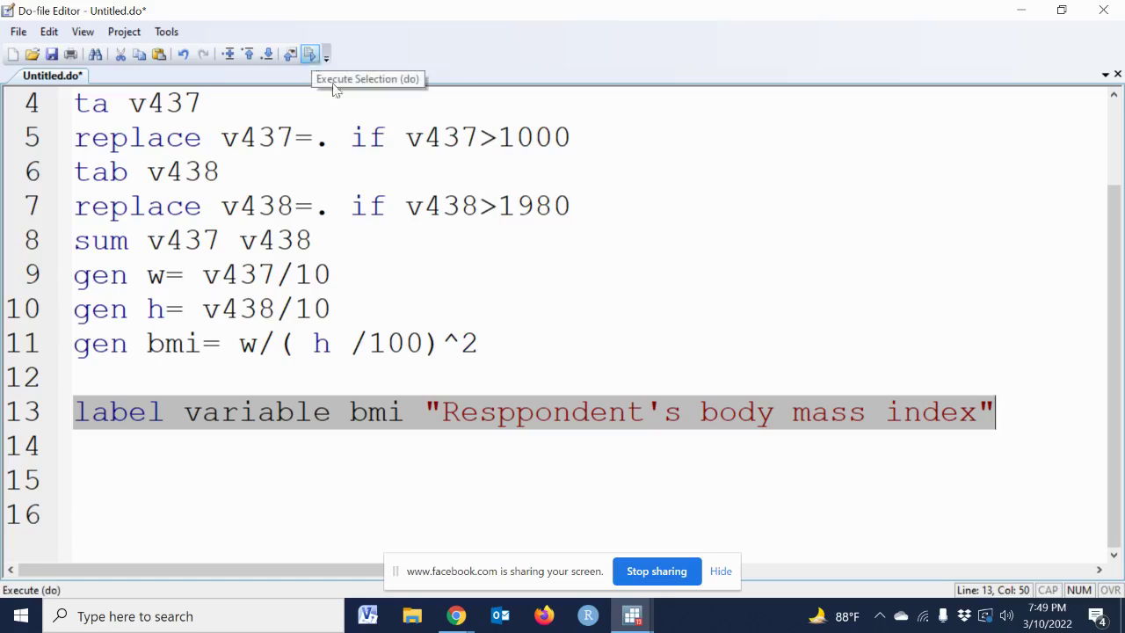
click(632, 616)
Step: Resize the Variables panel and results area to check the bmi label
click(532, 550)
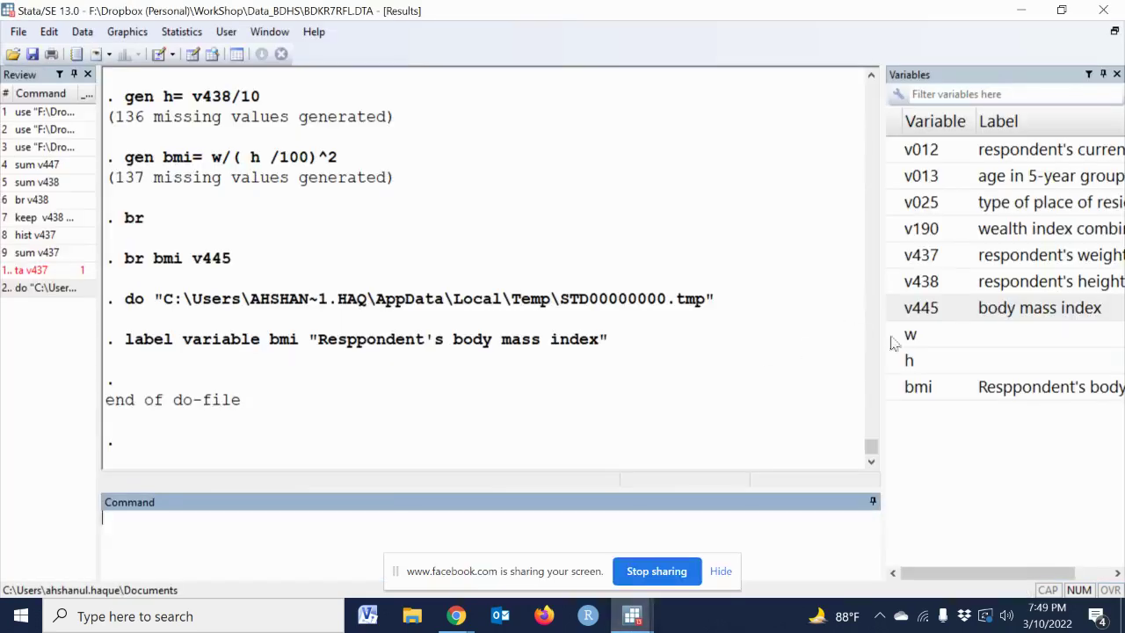
drag(733, 376, 664, 378)
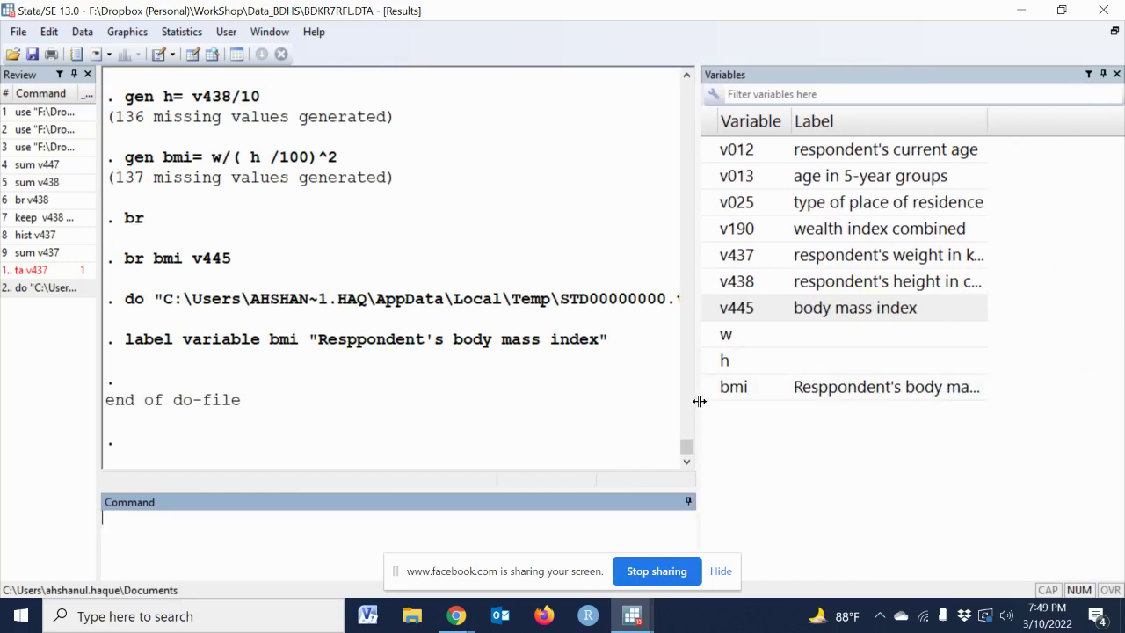
drag(695, 401, 754, 400)
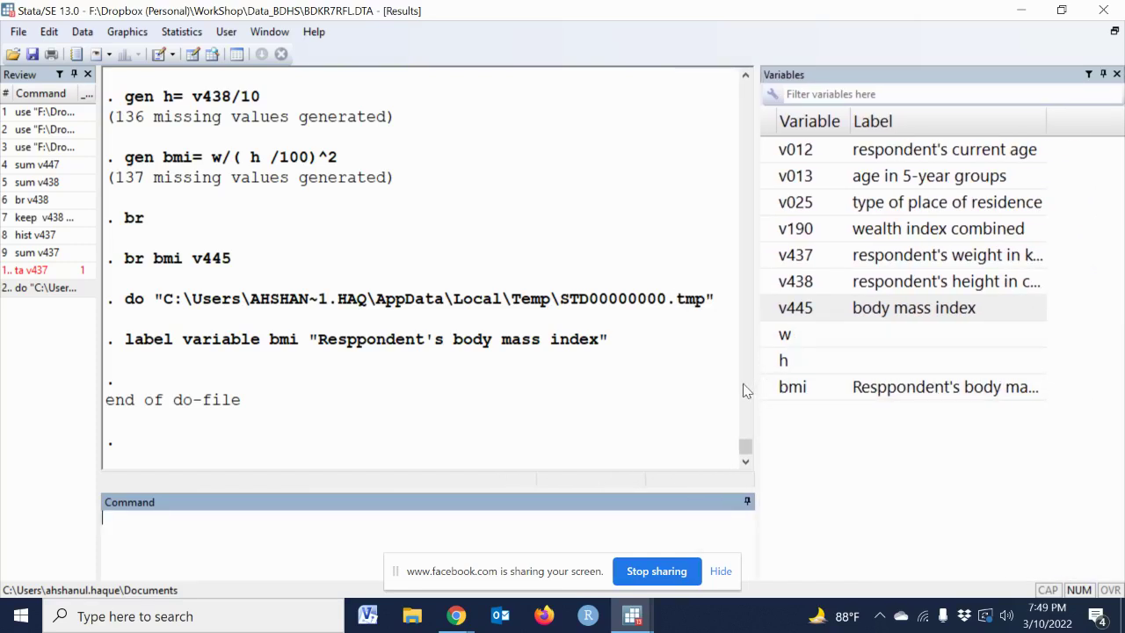
drag(756, 425, 822, 418)
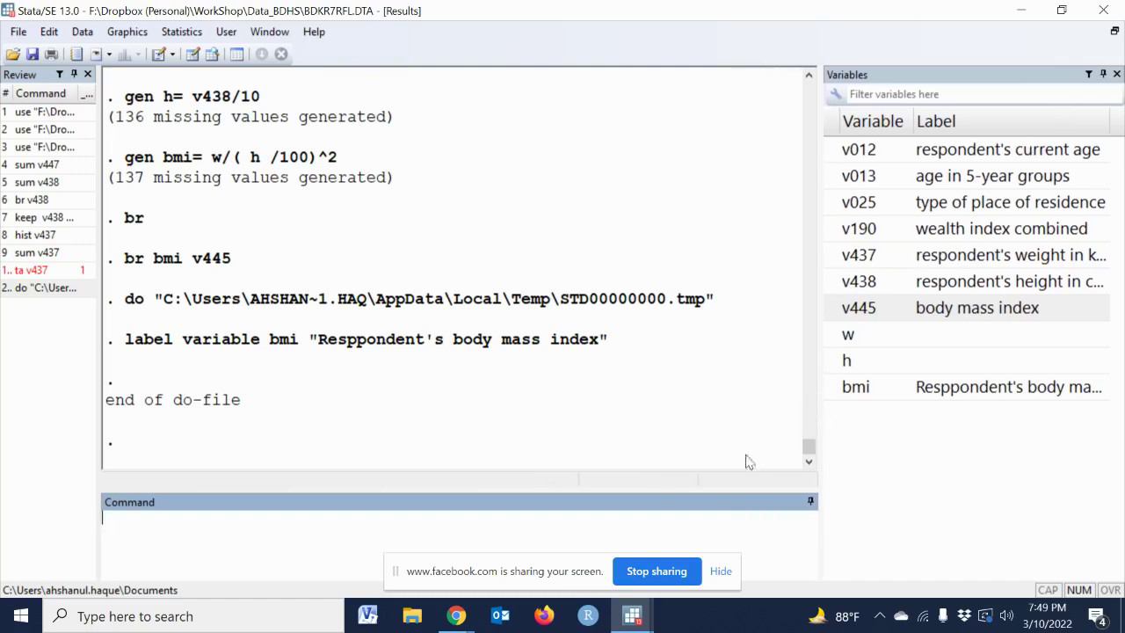
drag(631, 490, 650, 467)
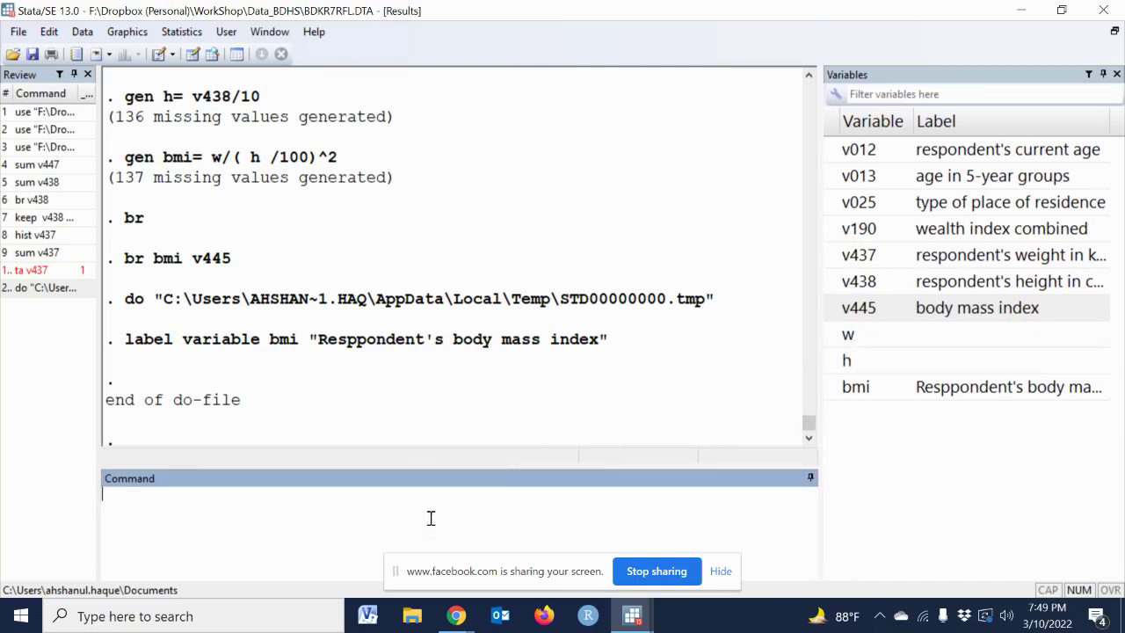
Step: Build a label command using 'Resppondent's' copied from Results, then cut it for reuse
text(la var w ")
mouse_move(319, 340)
mouse_down()
mouse_move(397, 356)
mouse_move(444, 350)
mouse_up()
key(ctrl+c)
click(237, 511)
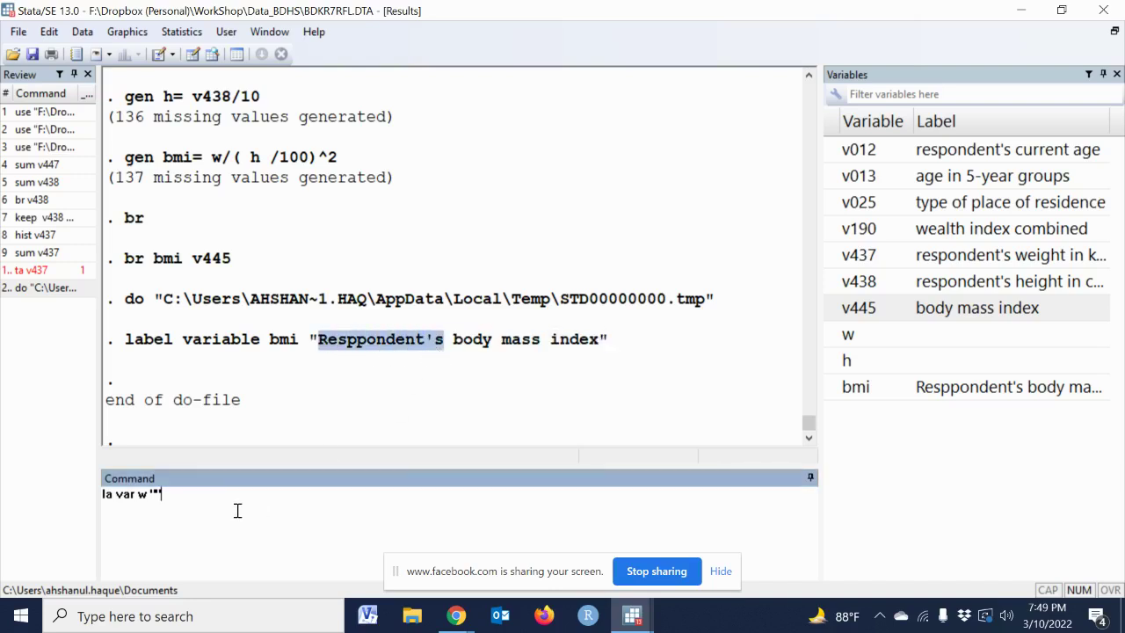
key(ctrl+v)
drag(294, 488, 30, 510)
key(ctrl+c)
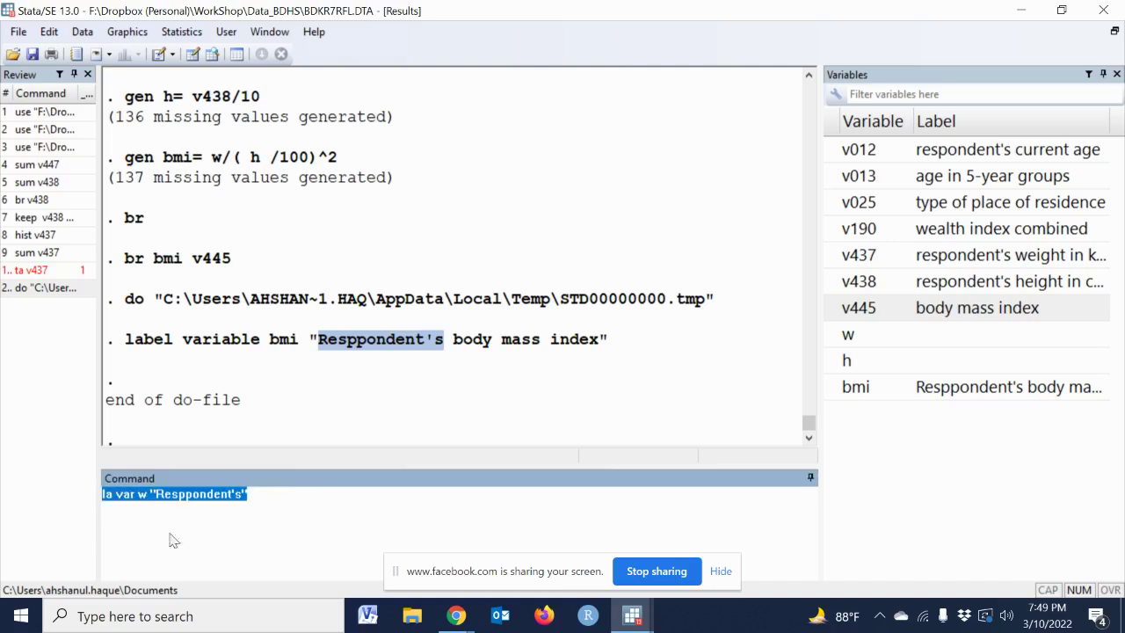
key(BackSpace)
Step: Paste a label line for w in the do-file reading "weight in kg"
click(716, 527)
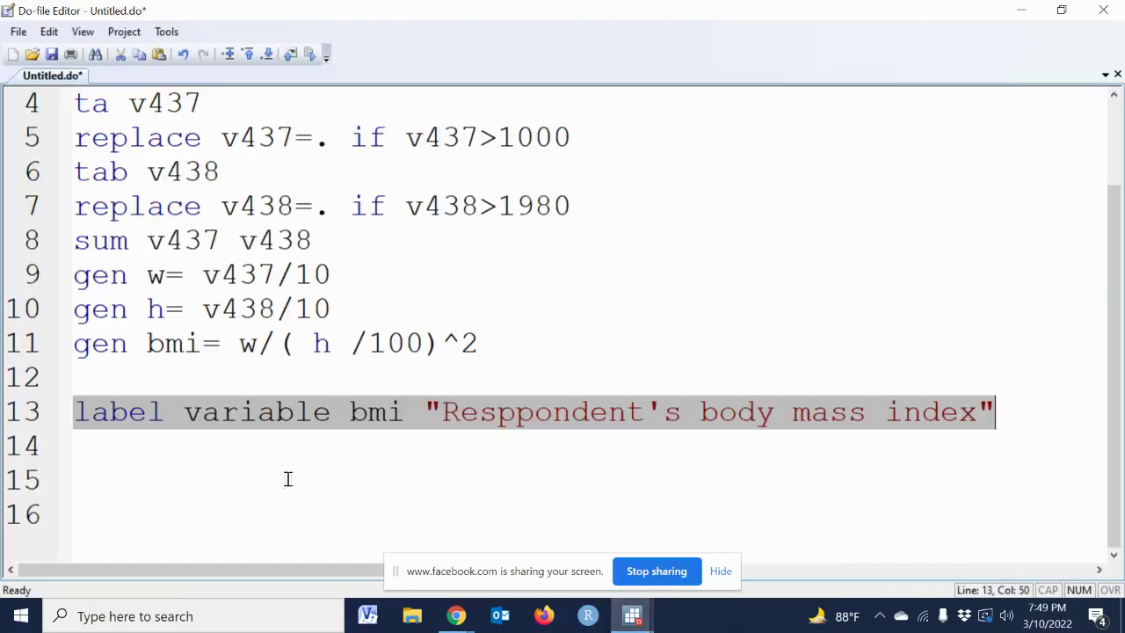
click(97, 442)
key(ctrl+v)
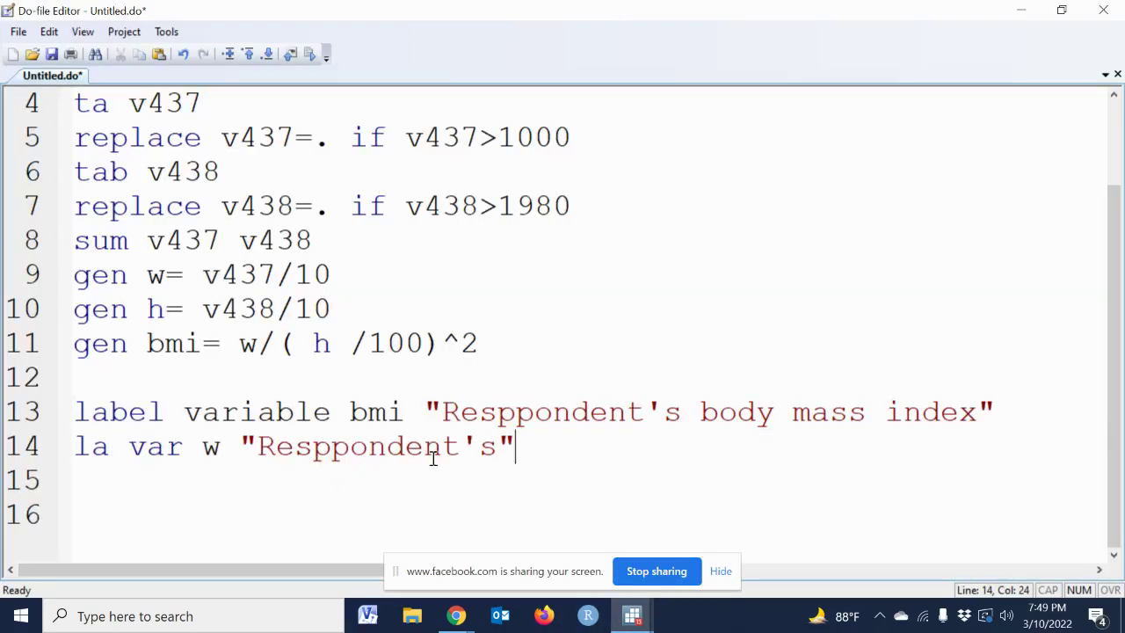
click(499, 449)
text(weig)
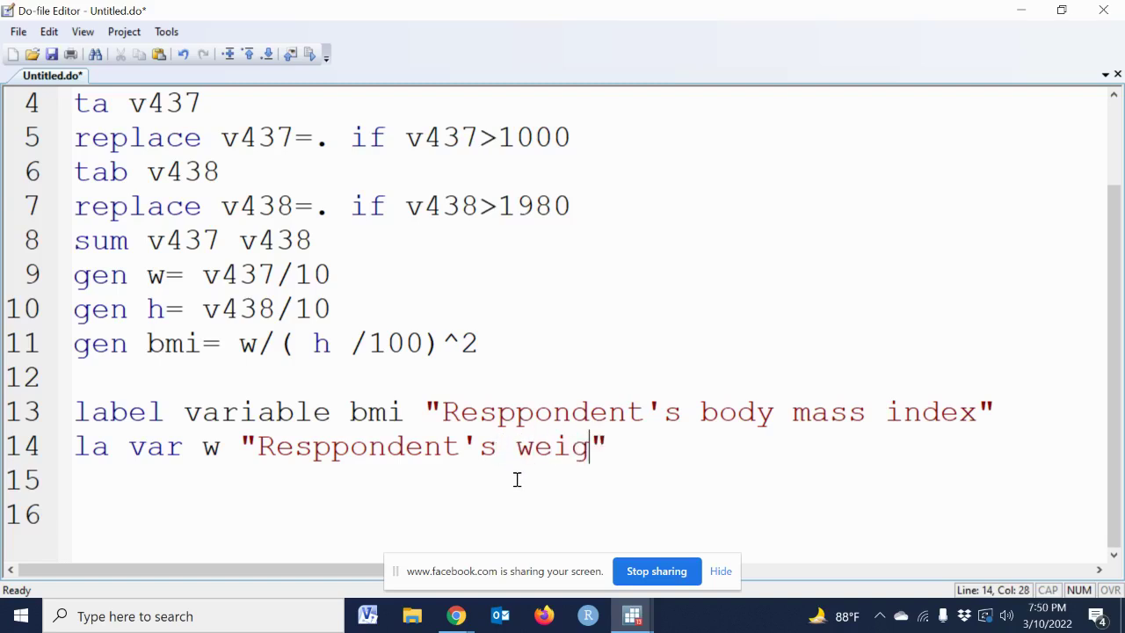
text(ht in )
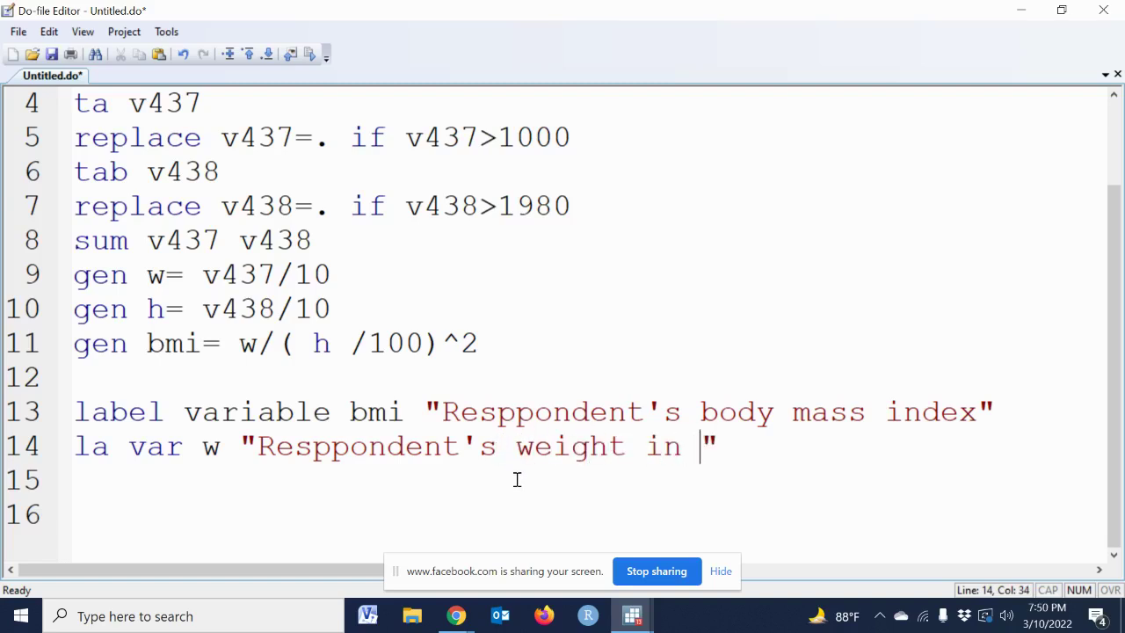
text(kg)
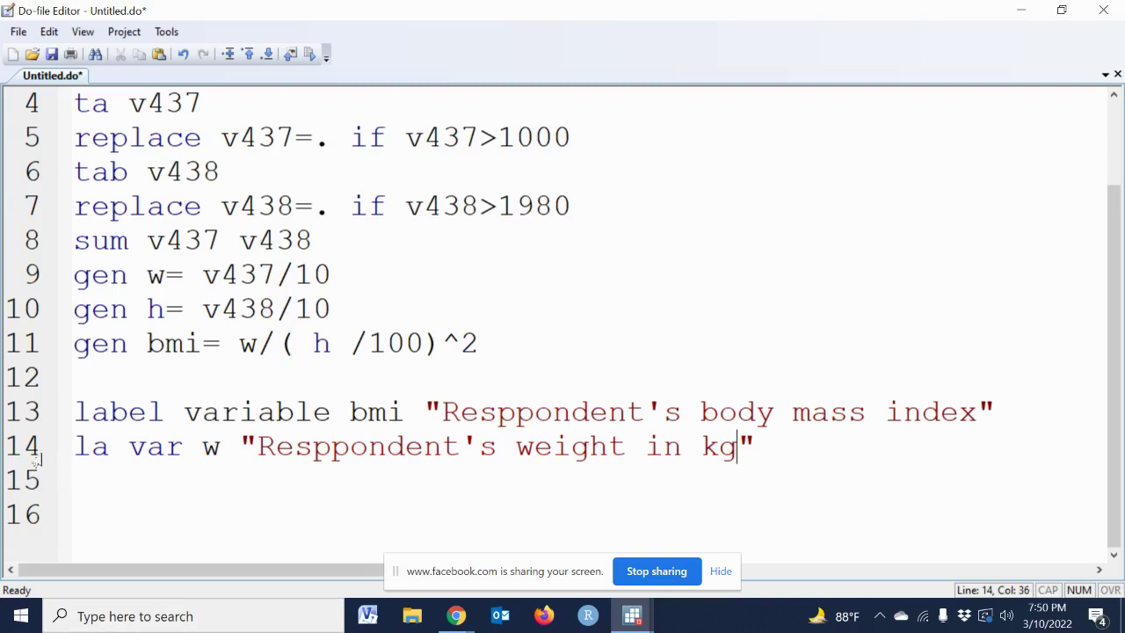
Step: Duplicate the w label line and edit it to label h as "height in cm"
click(33, 456)
key(ctrl+c)
key(ctrl+v)
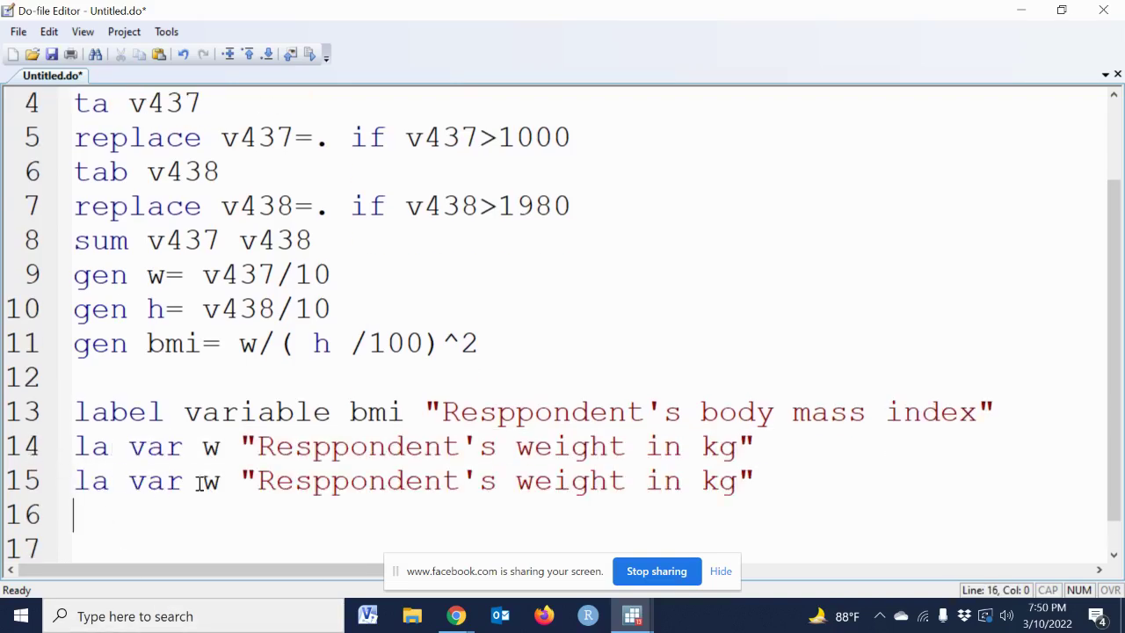
click(215, 483)
key(BackSpace)
text(h)
double_click(586, 482)
text(h)
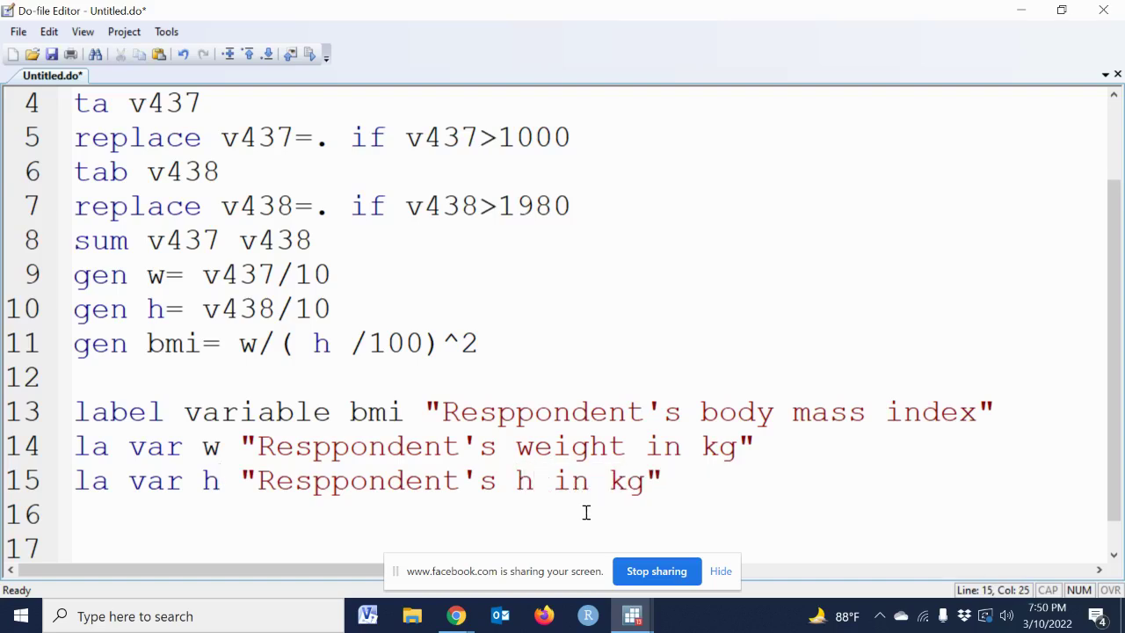
text(eight)
key(Right)
key(Right)
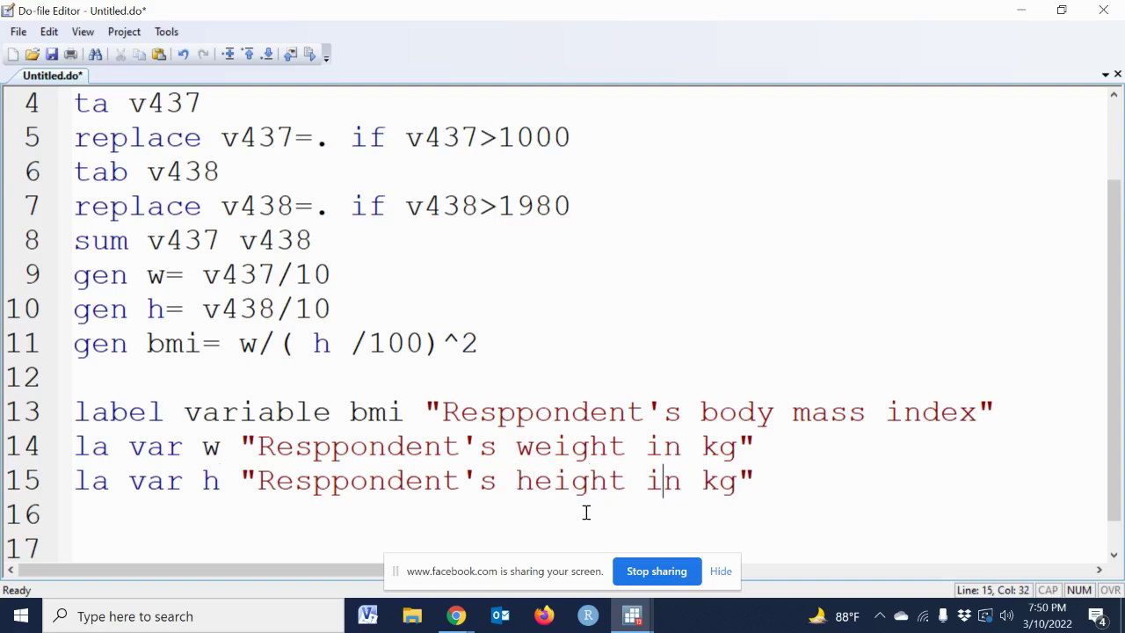
key(Right)
key(Right)
key(Right)
key(BackSpace)
key(BackSpace)
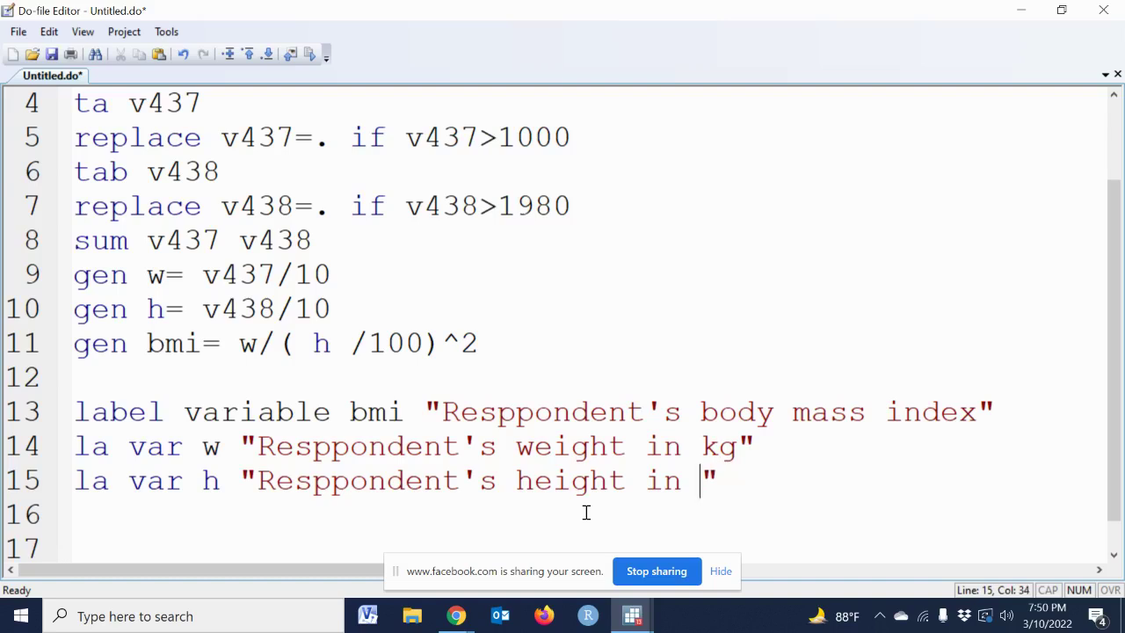
text(cm)
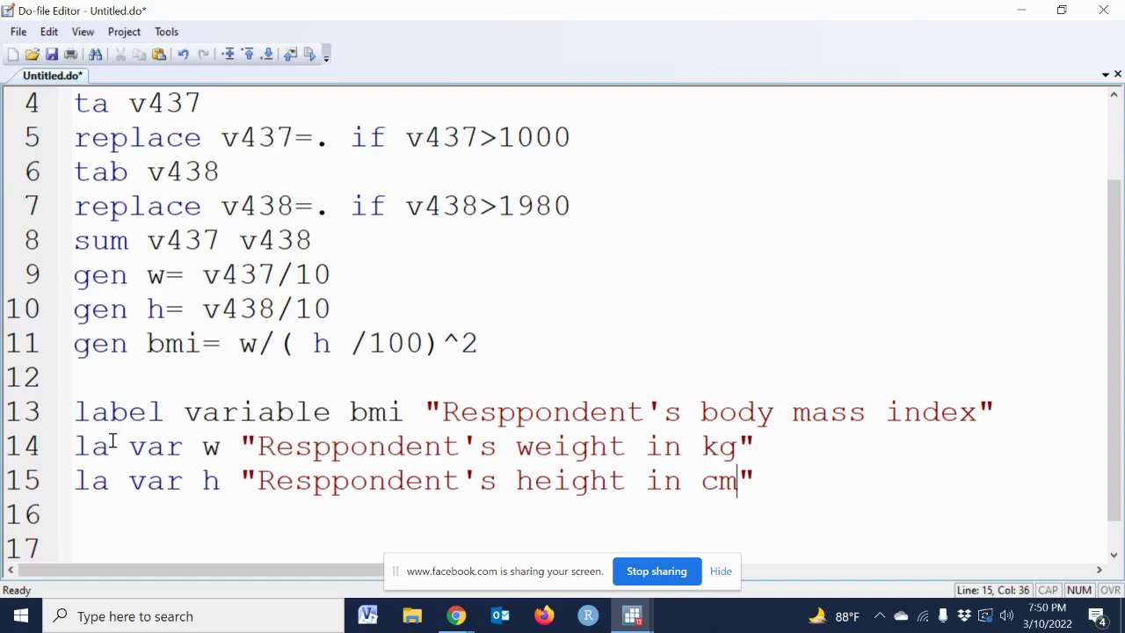
Step: Shorten line 13's command to la var, then run lines 13–15
click(164, 420)
key(BackSpace)
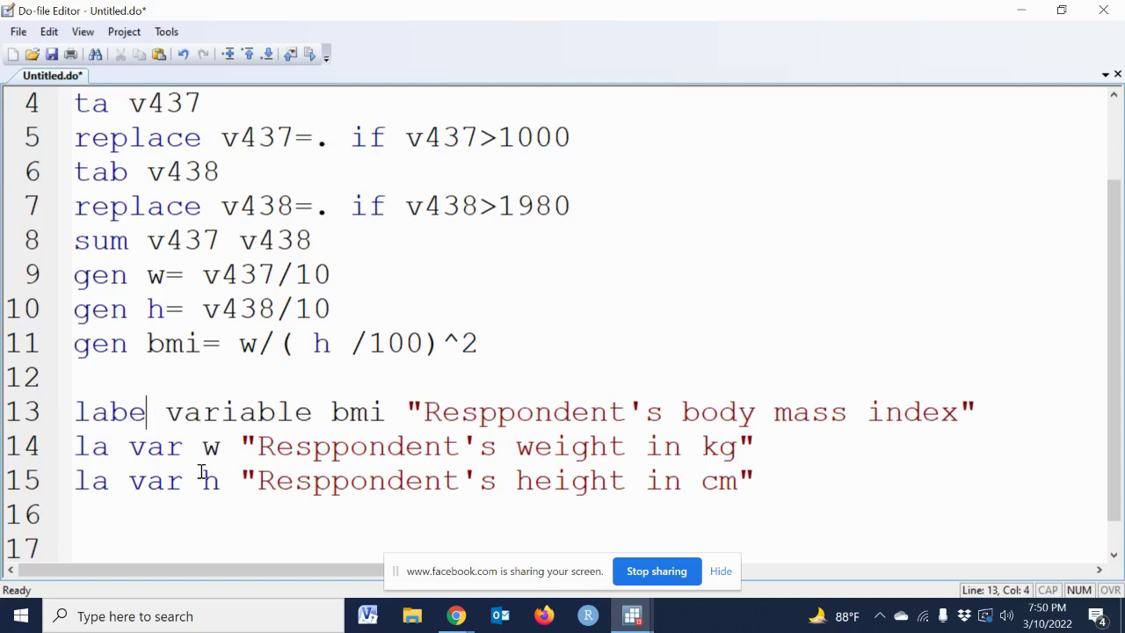
key(BackSpace)
key(BackSpace)
click(278, 420)
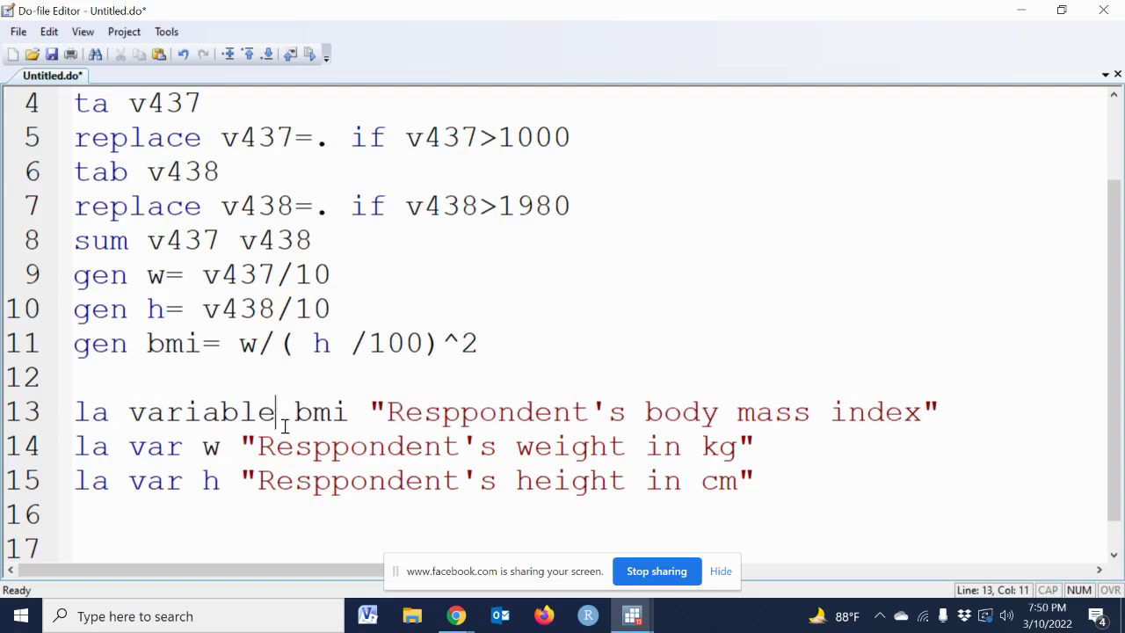
key(BackSpace)
key(BackSpace)
key(BackSpace)
key(BackSpace)
key(BackSpace)
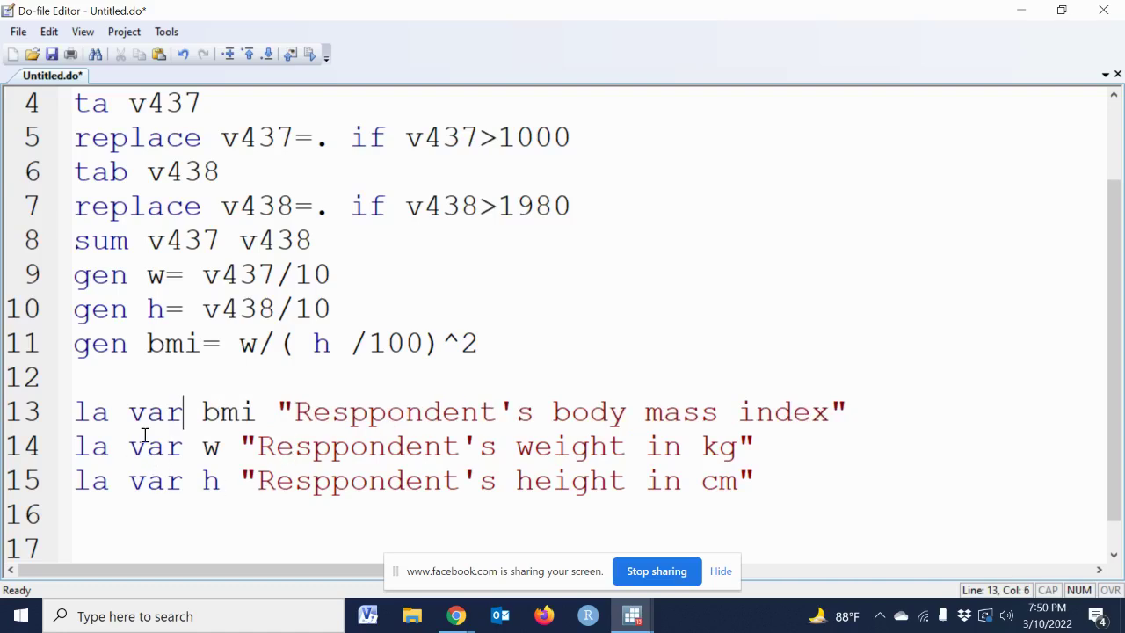
drag(31, 413, 42, 484)
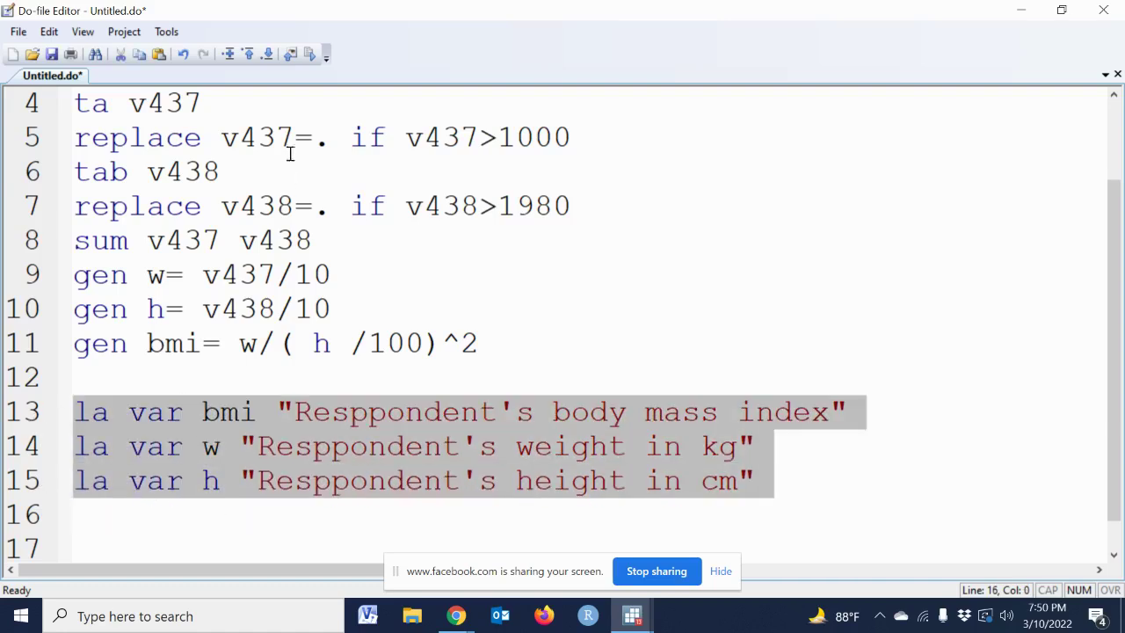
click(310, 55)
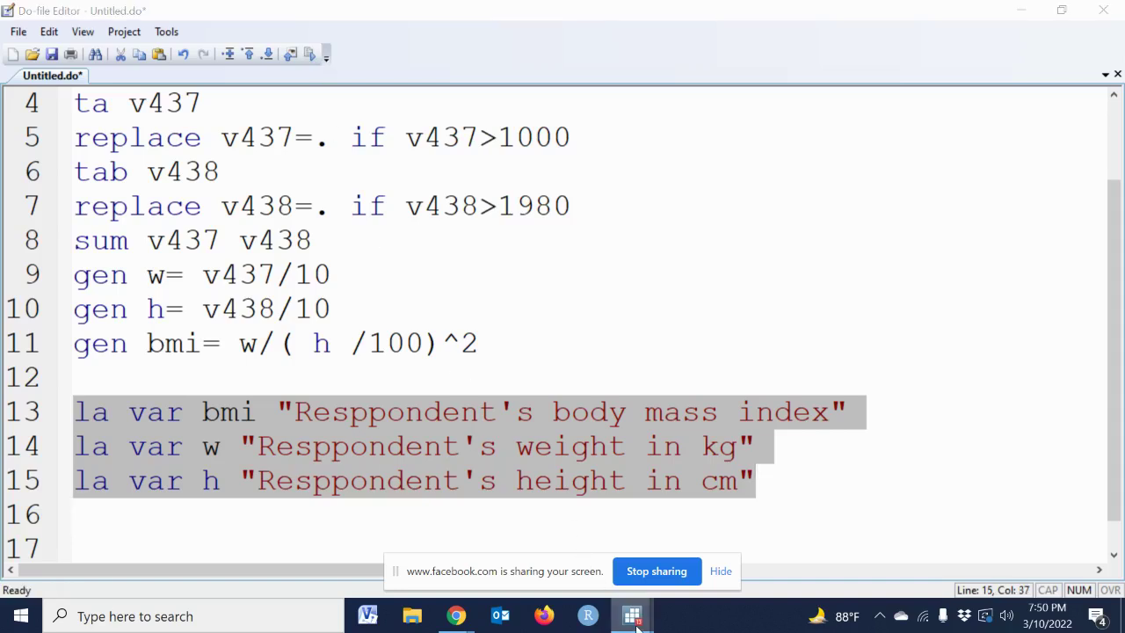
Step: View the Results showing the w, h and bmi labels applied
click(562, 553)
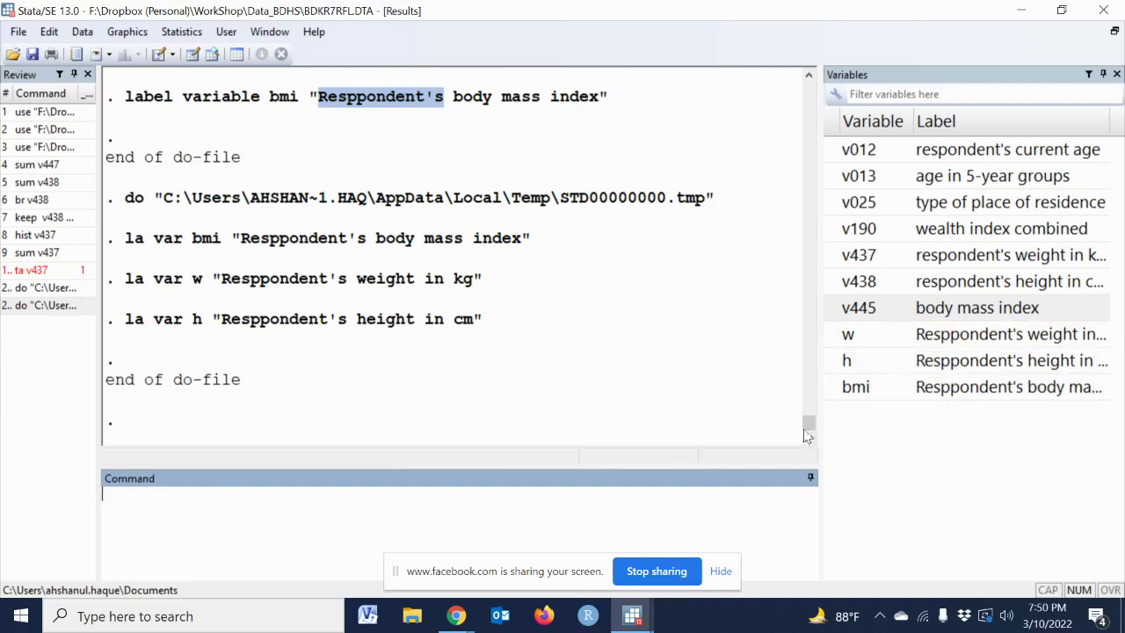
Step: Below the label lines, add gen bmi_cat=0 if bmi>=18.5
key(alt+Tab)
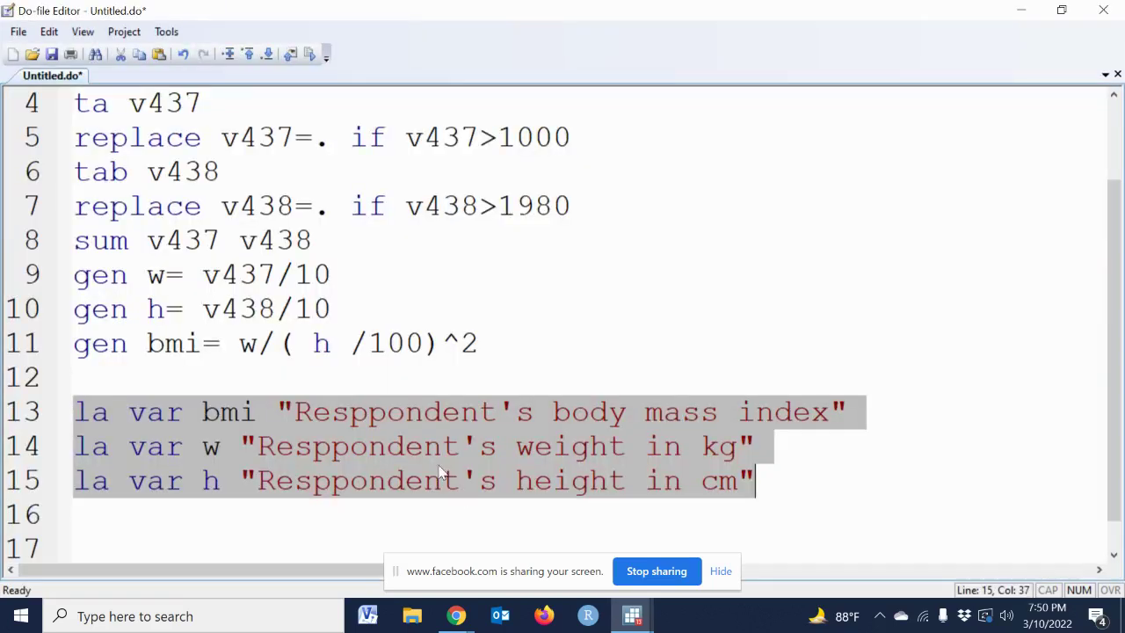
scroll(505, 475, down, 1)
click(267, 510)
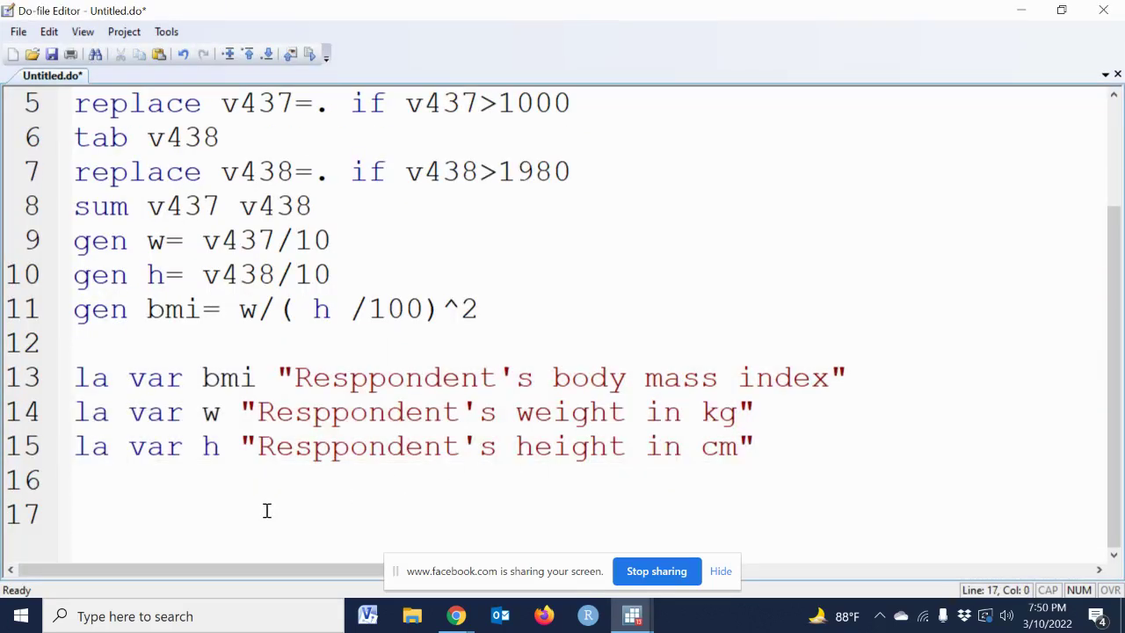
key(Return)
key(Return)
key(Return)
key(Return)
click(108, 406)
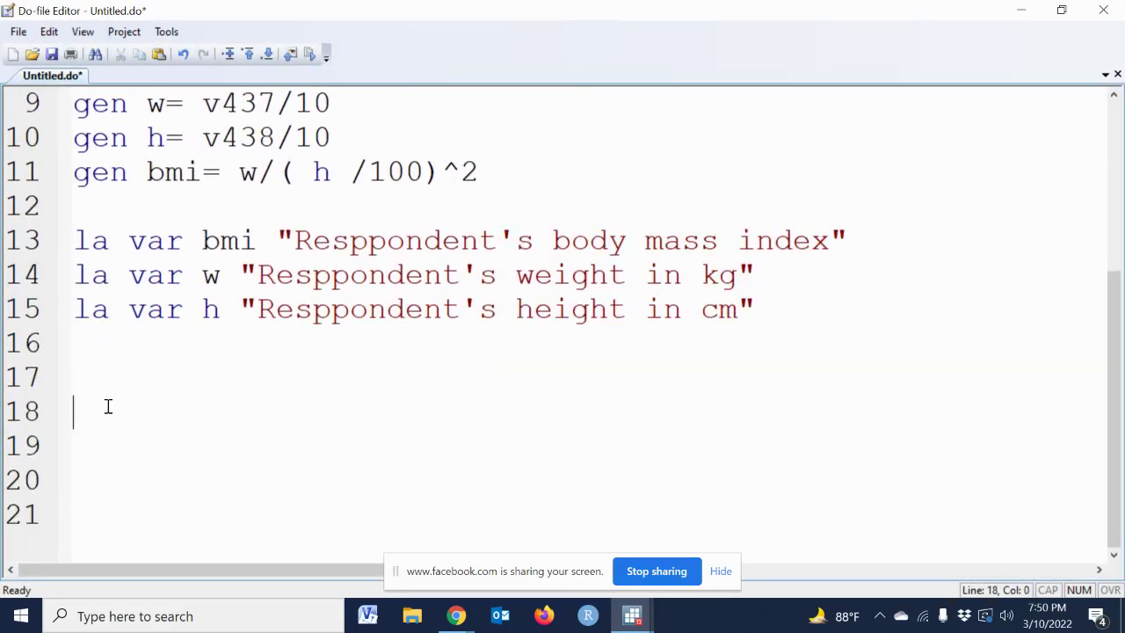
text(gen )
text(bmi)
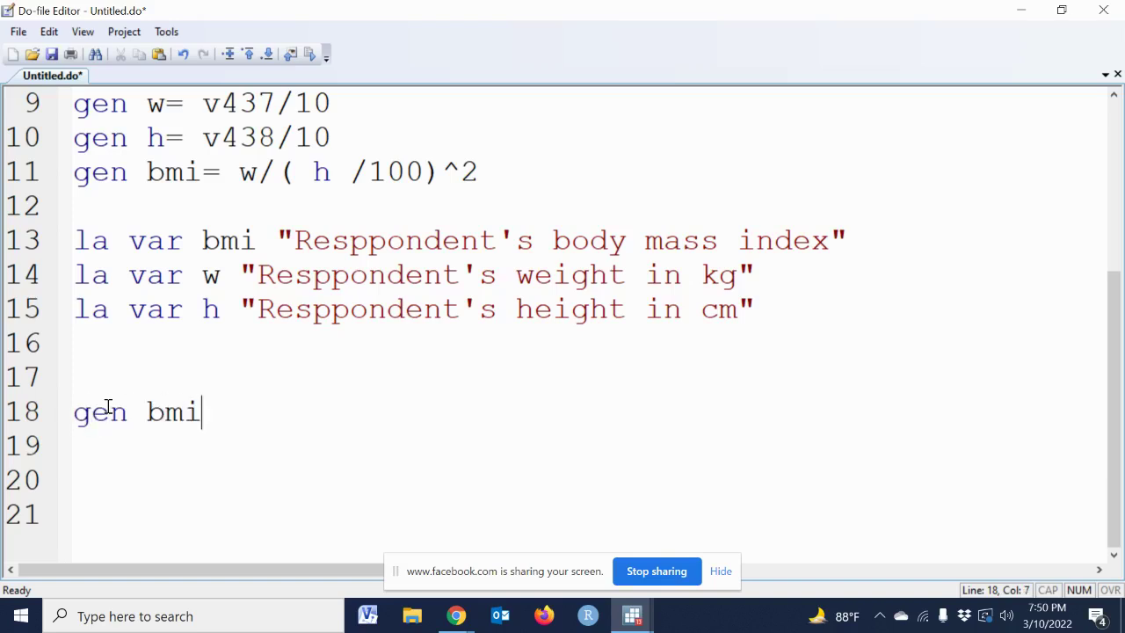
text(_cat)
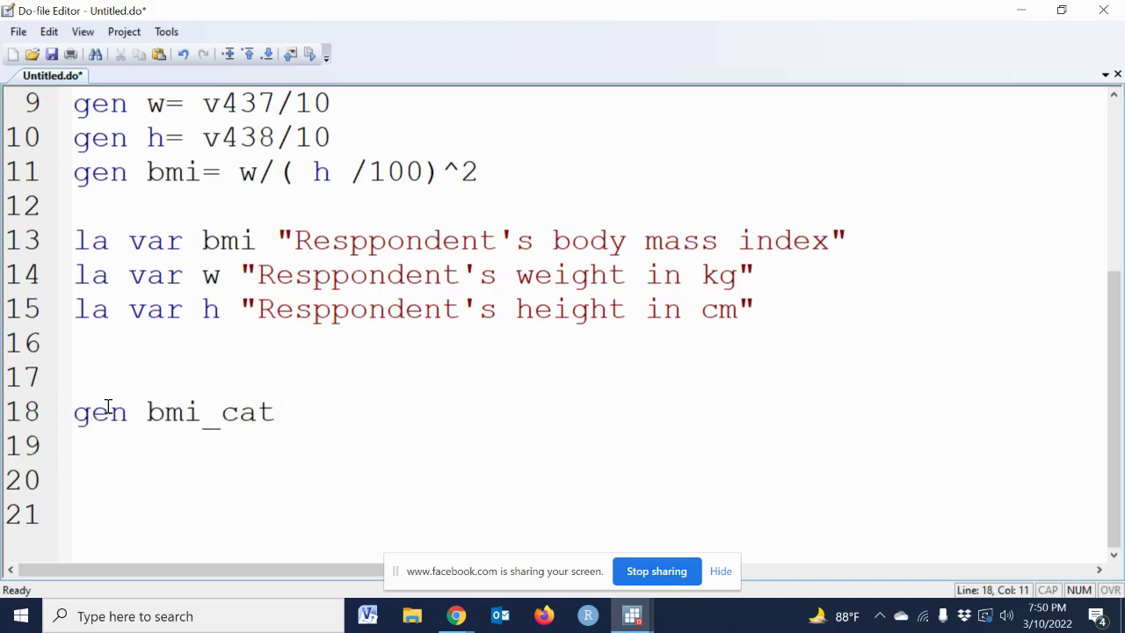
text(=0 )
text(if )
text(bmi>)
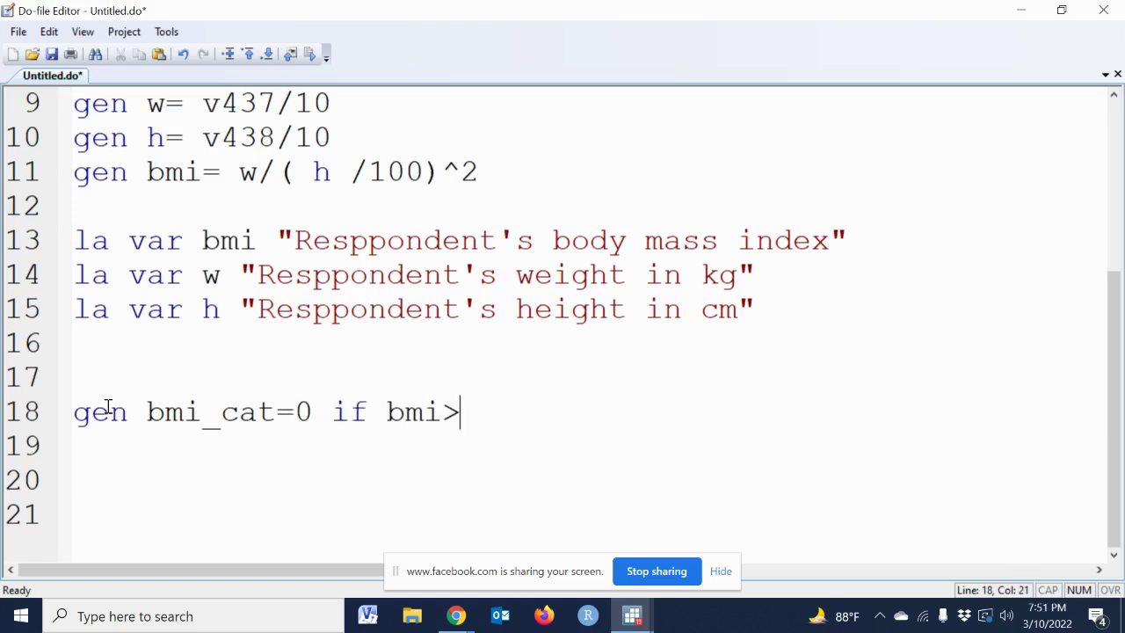
text(=1)
text(8.5)
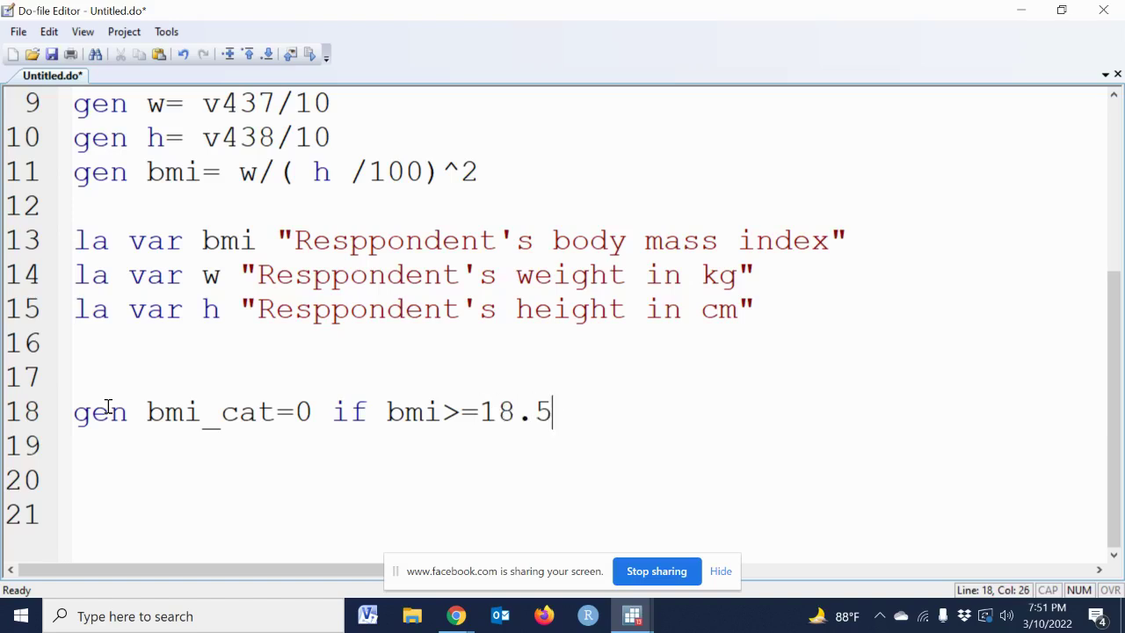
key(Return)
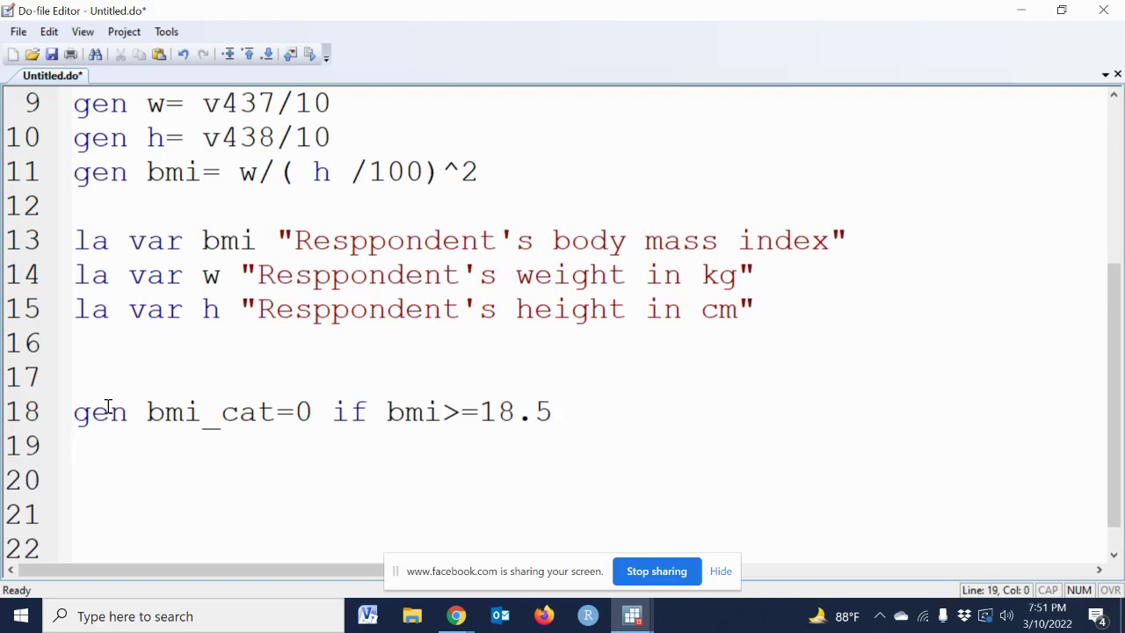
Step: Add replace bmi_cat=1 if bmi<18.5 on the next line
text(replace )
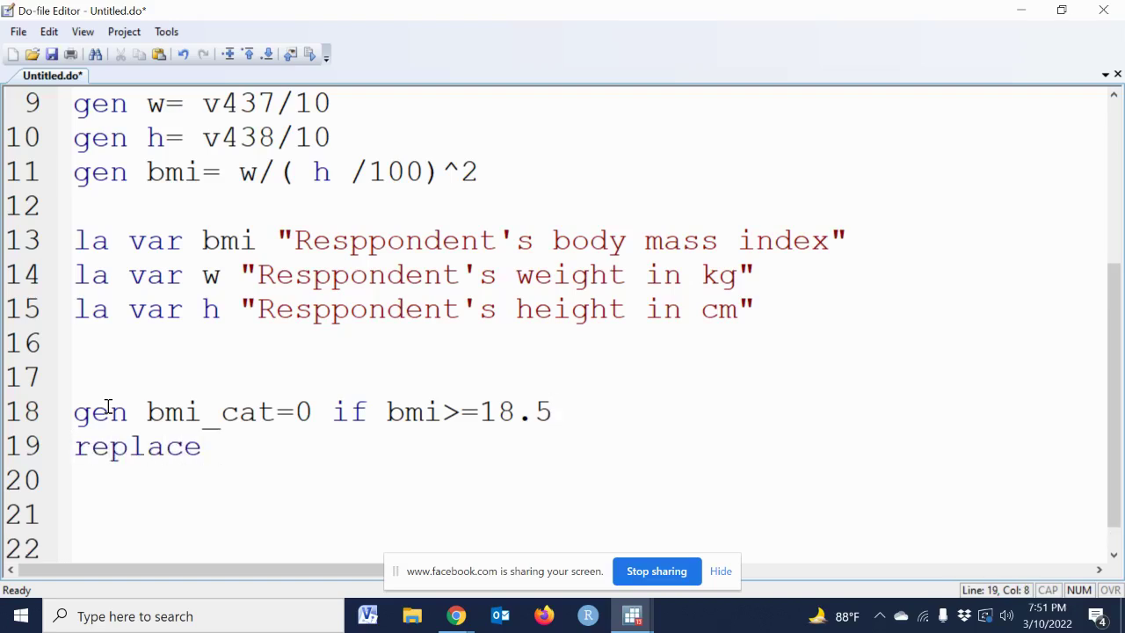
text(b)
text(m)
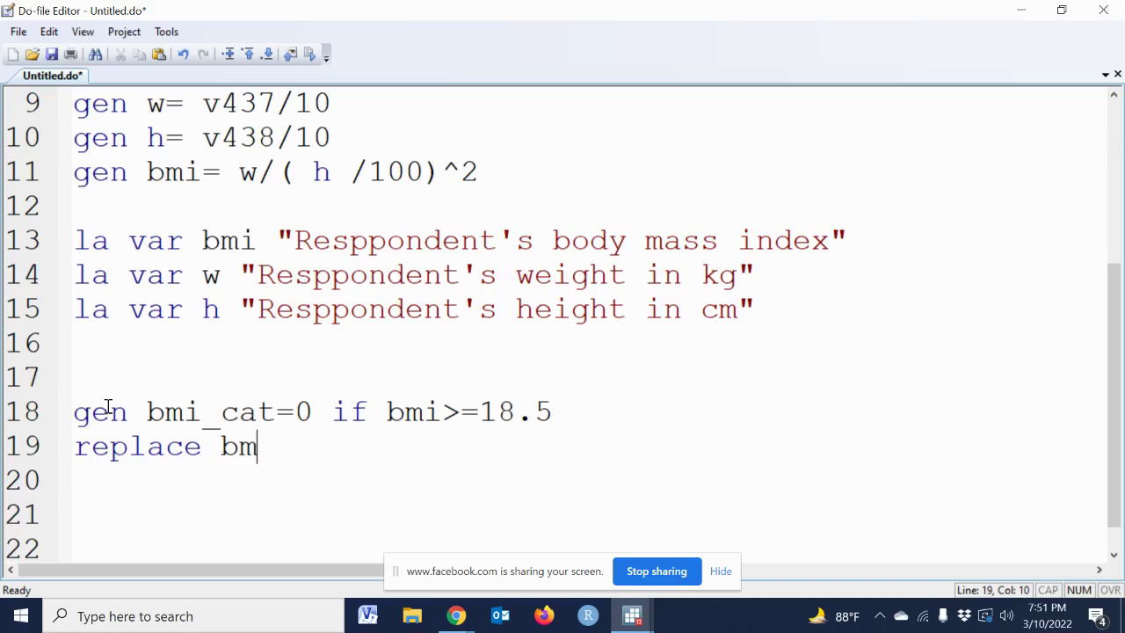
text(i_)
text(cat=1 )
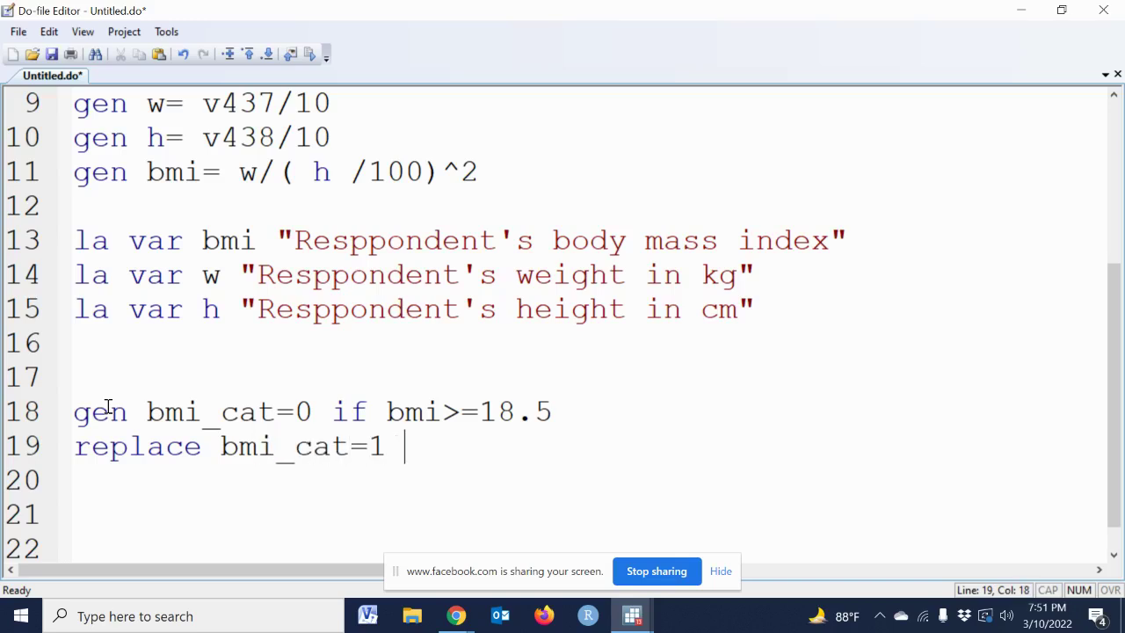
text(if)
text(bmi)
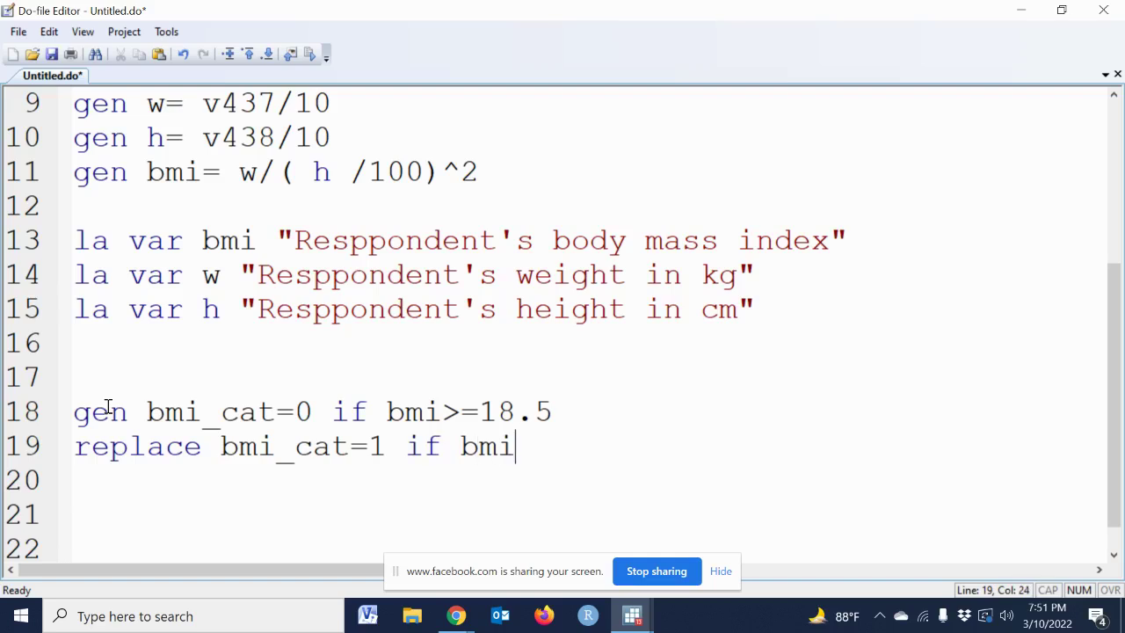
text(<)
text(18)
text(.)
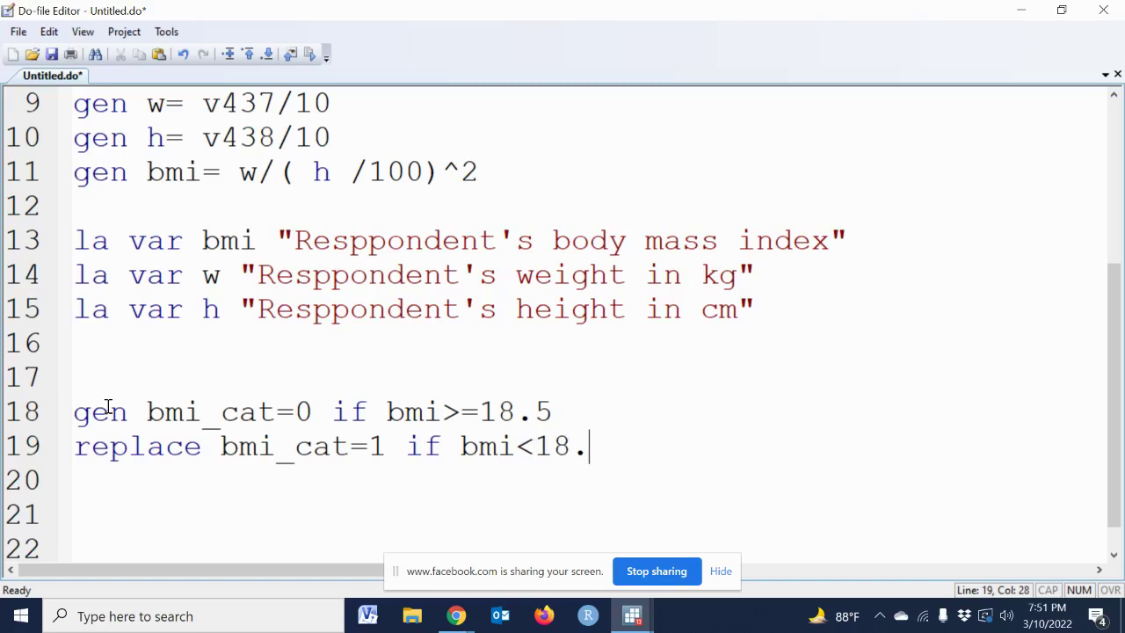
text(5)
key(Return)
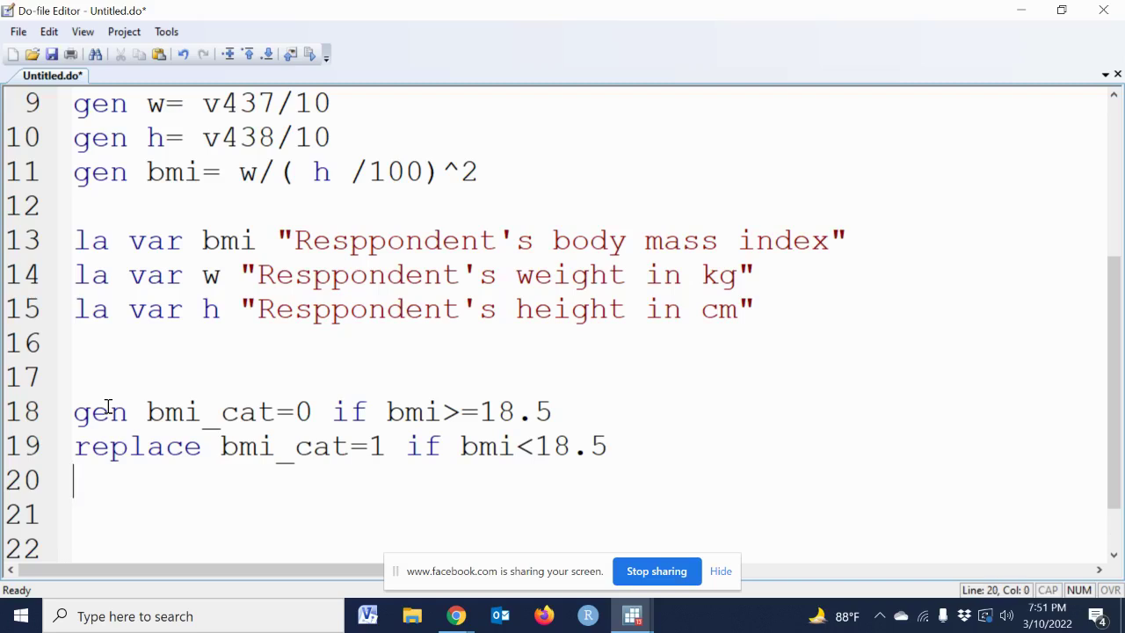
Step: Duplicate line 19 and edit the copy to replace bmi_cat=. if bmi==
click(13, 449)
key(ctrl+c)
key(Right)
key(ctrl+v)
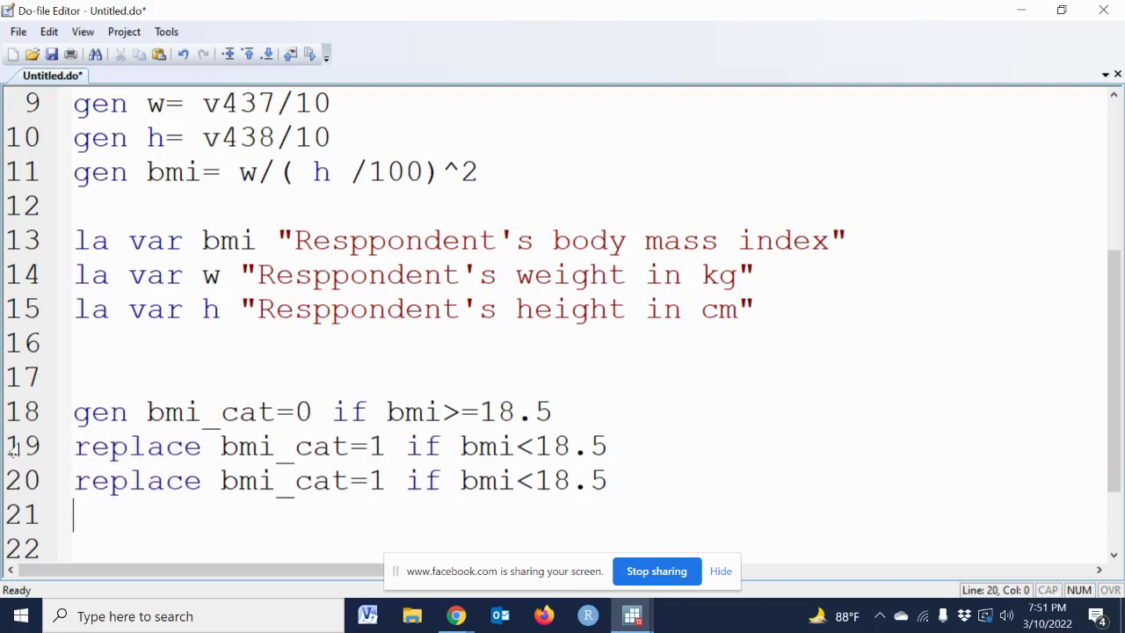
click(378, 480)
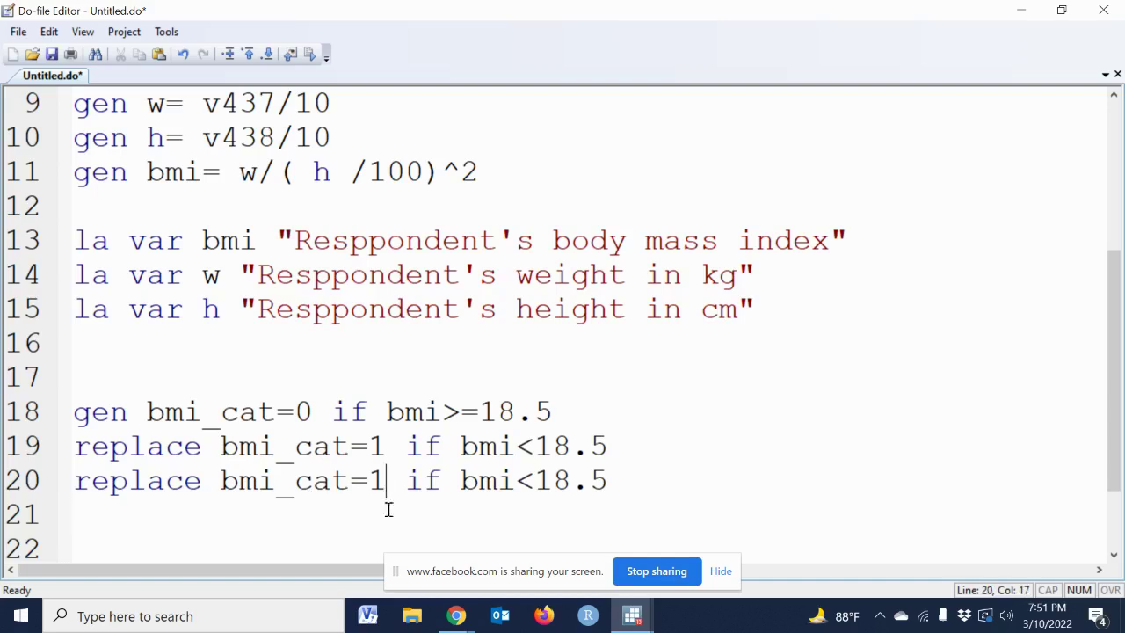
key(BackSpace)
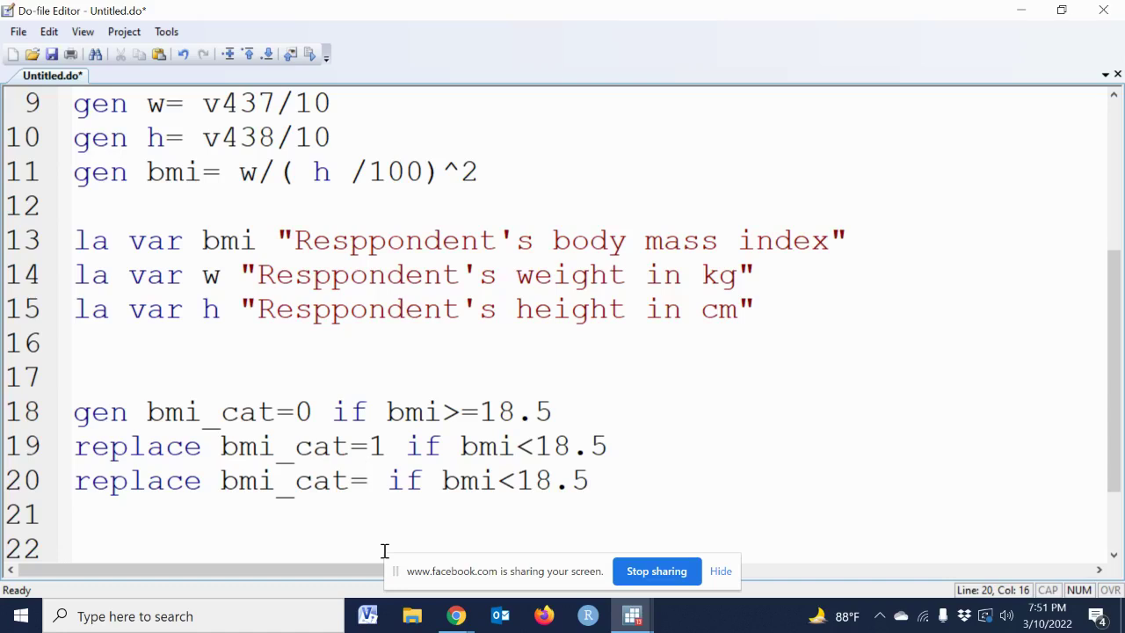
text(.)
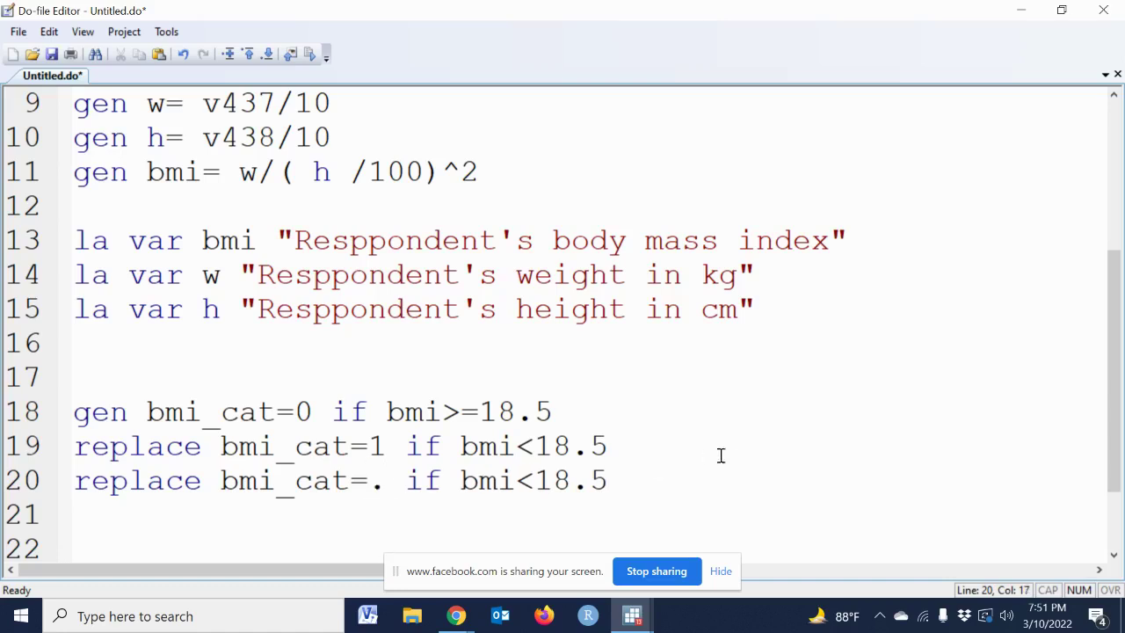
click(623, 492)
key(BackSpace)
key(BackSpace)
key(BackSpace)
key(BackSpace)
key(BackSpace)
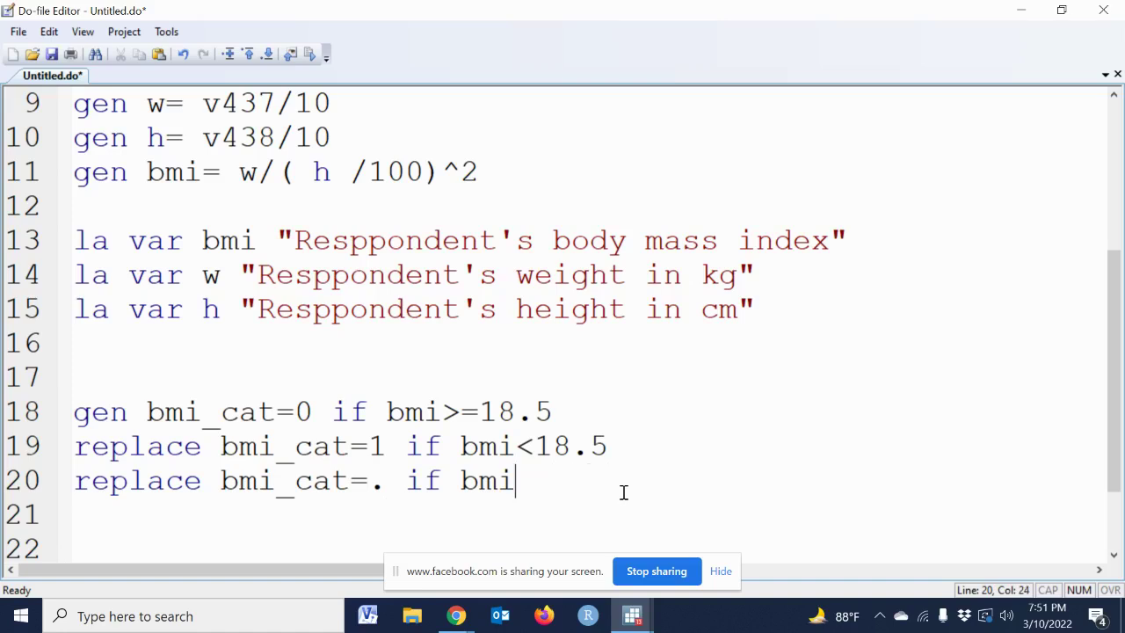
text(=text"=.")
key(Return)
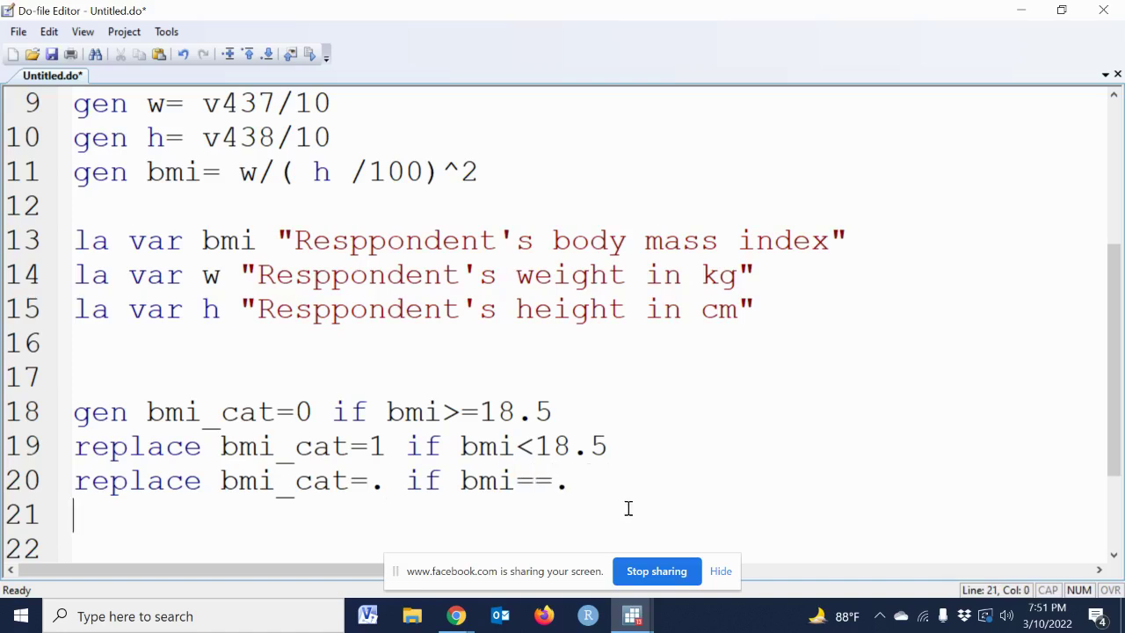
scroll(629, 508, down, 2)
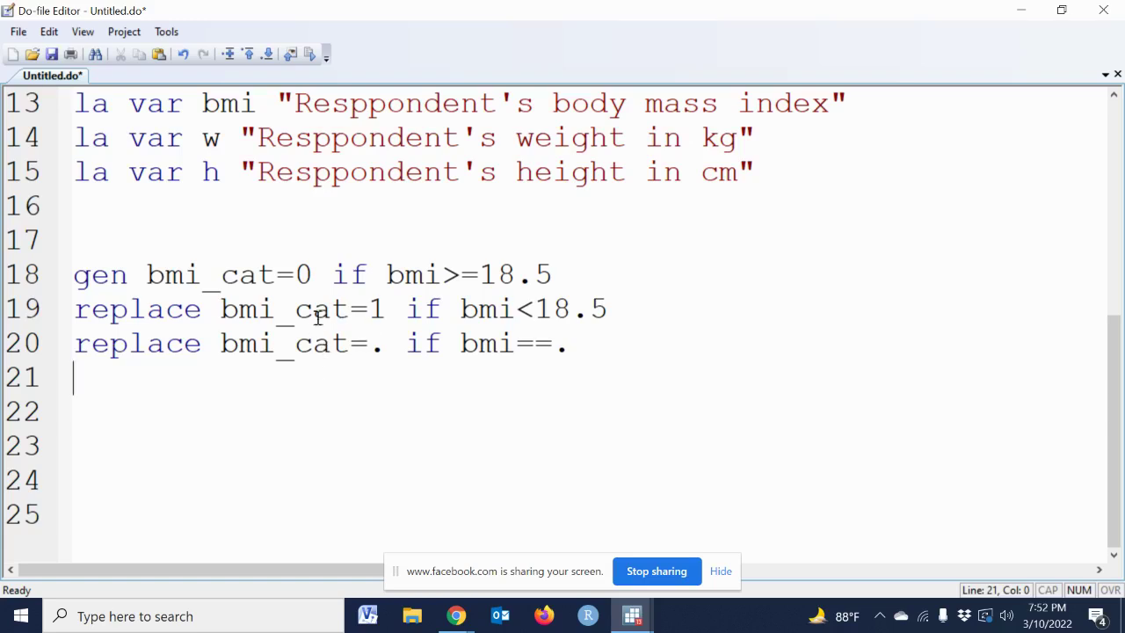
Step: Start line 21 with the abbreviated value-label command 'la de'
double_click(303, 275)
double_click(377, 309)
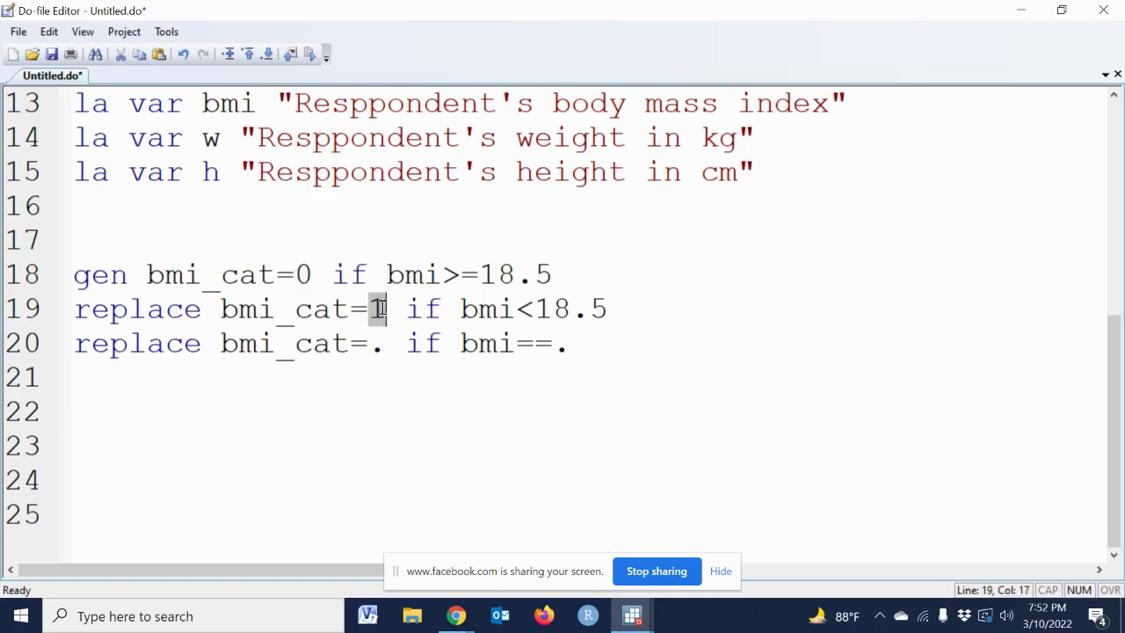
click(138, 383)
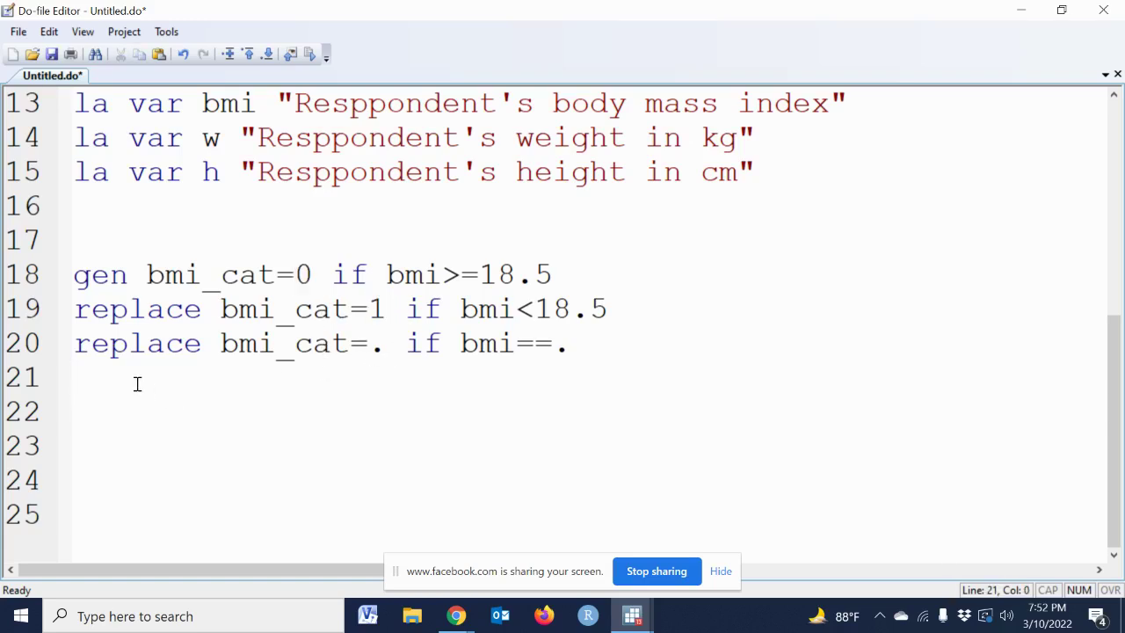
text(labe)
text(l defin)
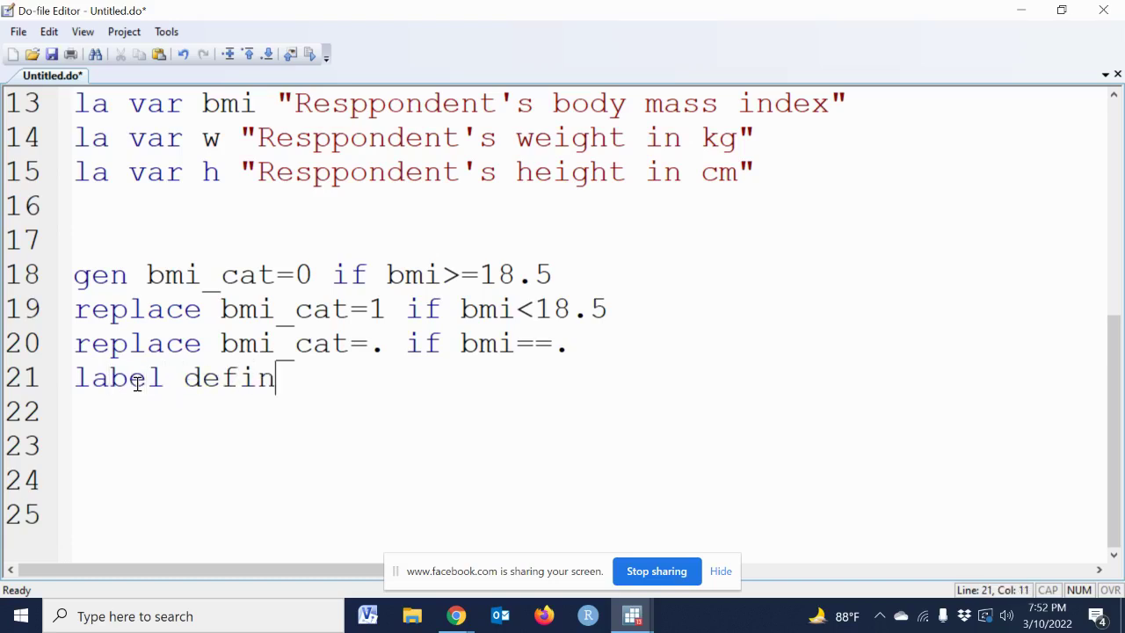
text(e)
key(BackSpace)
key(BackSpace)
key(BackSpace)
key(BackSpace)
key(BackSpace)
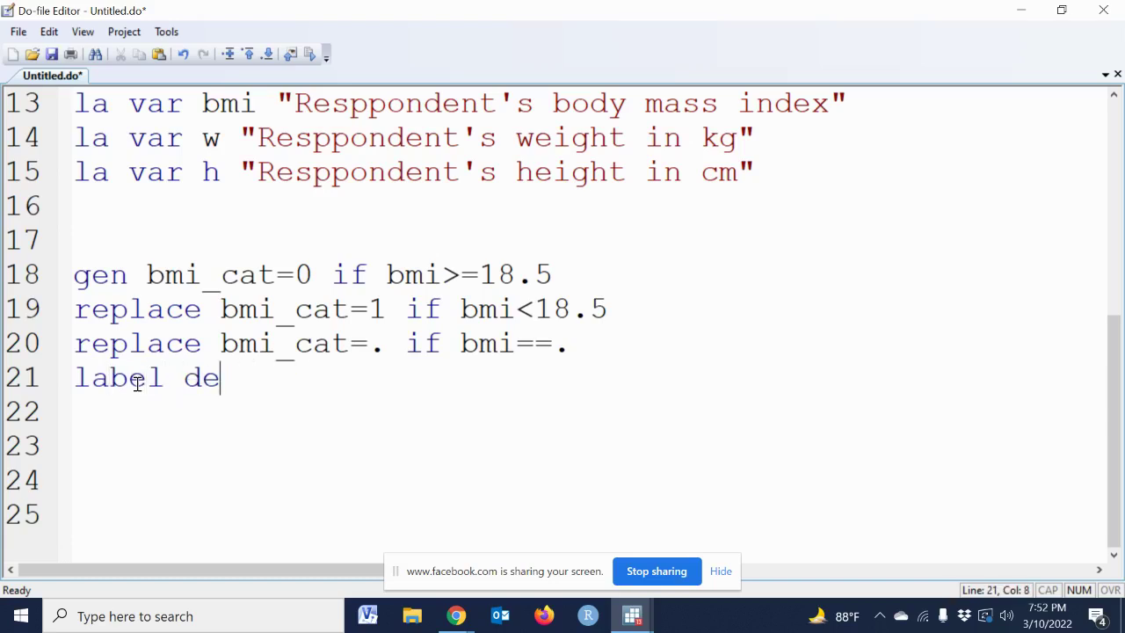
key(Left)
key(Left)
key(Left)
key(Left)
key(Delete)
key(BackSpace)
key(BackSpace)
click(185, 375)
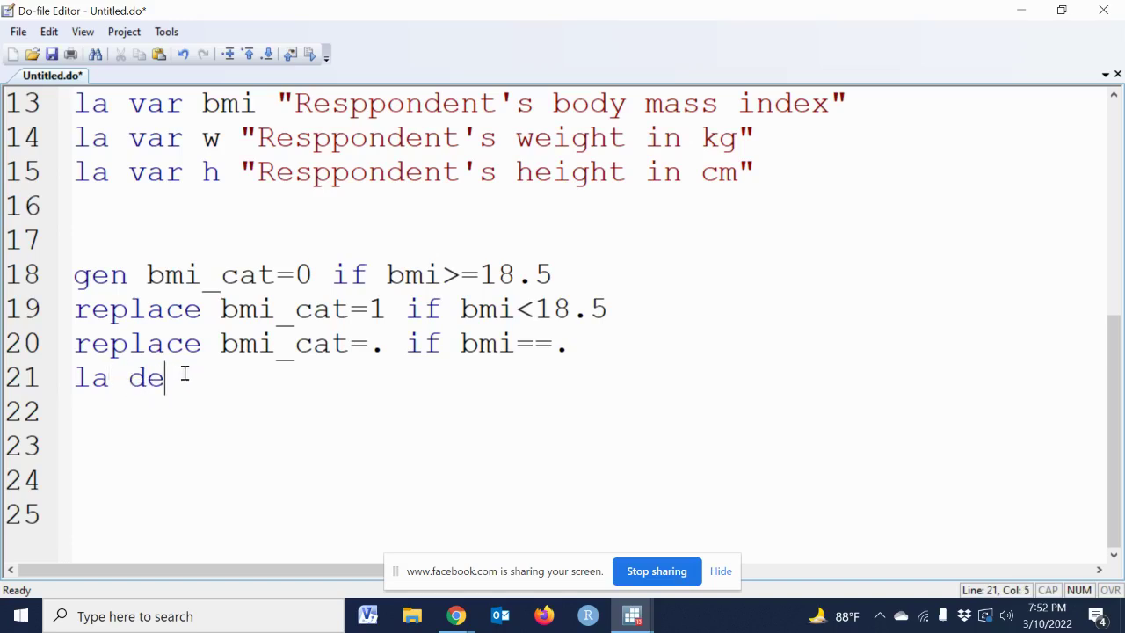
Step: Finish it as bmi_cat 0 "Nomral BMI" 1 "Underweight", replace, then type la val bmi_cat bmi_cat
double_click(253, 344)
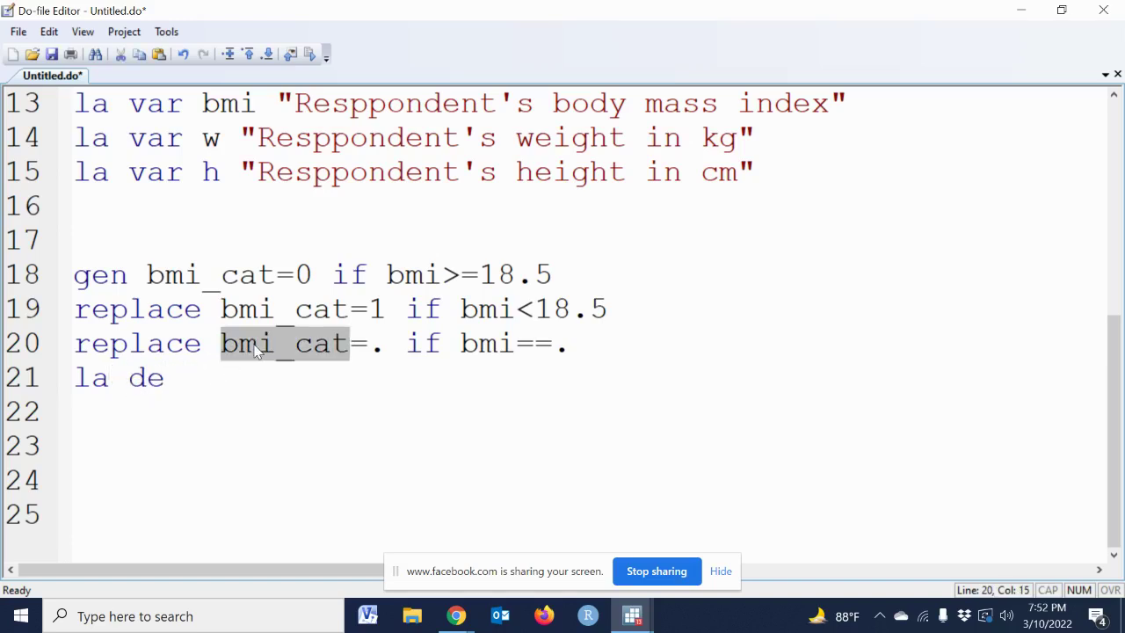
click(239, 379)
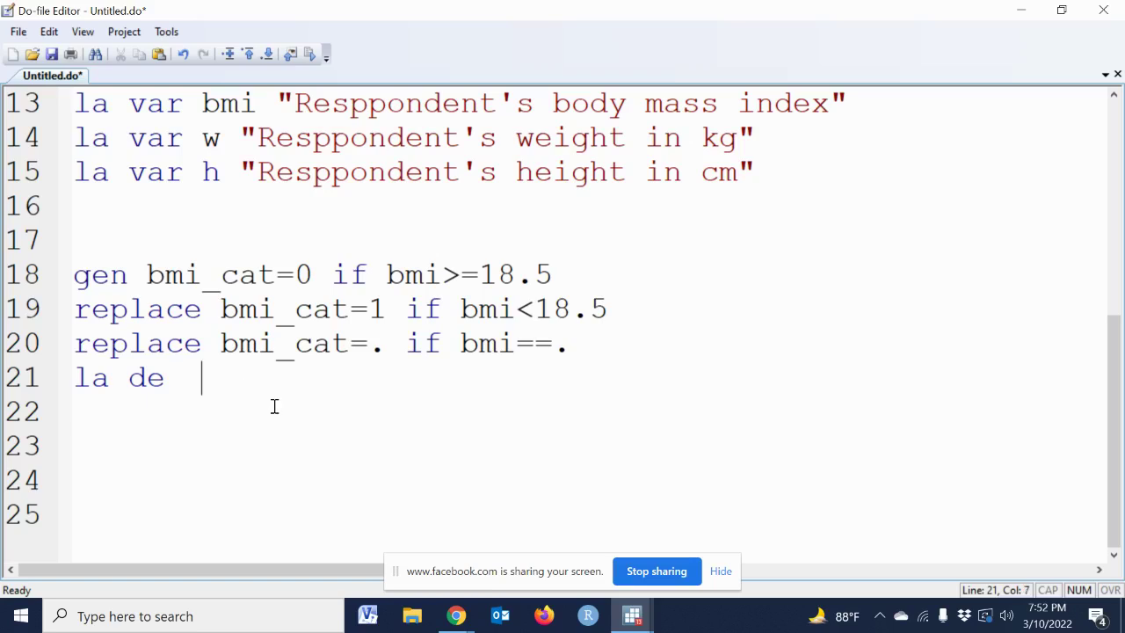
key(ctrl+v)
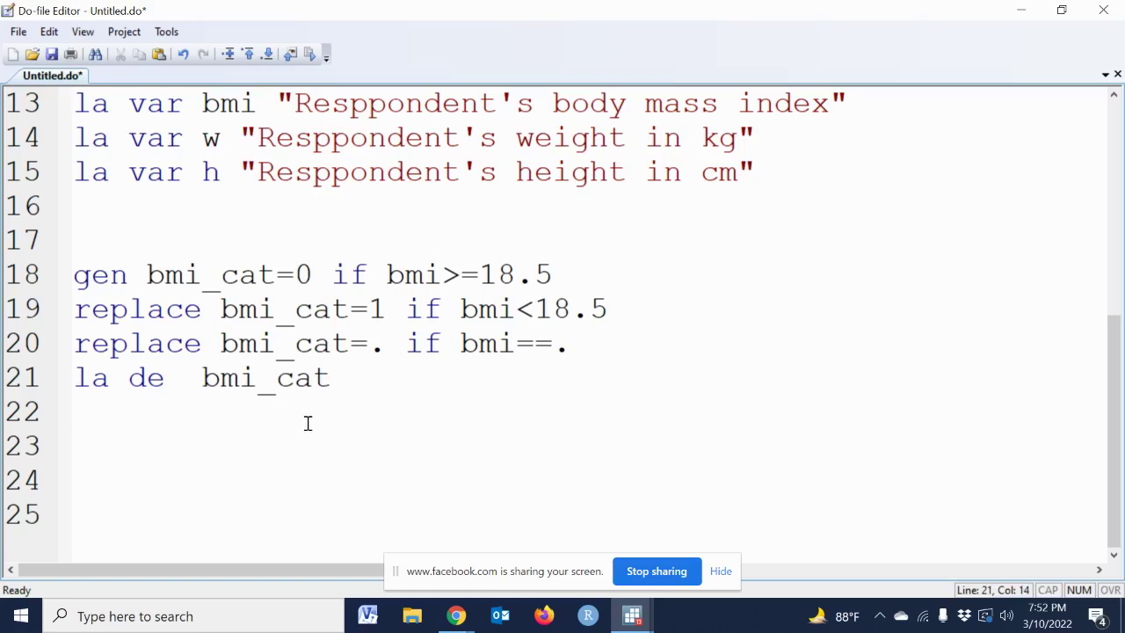
text(0 )
text("")
key(Left)
text(No)
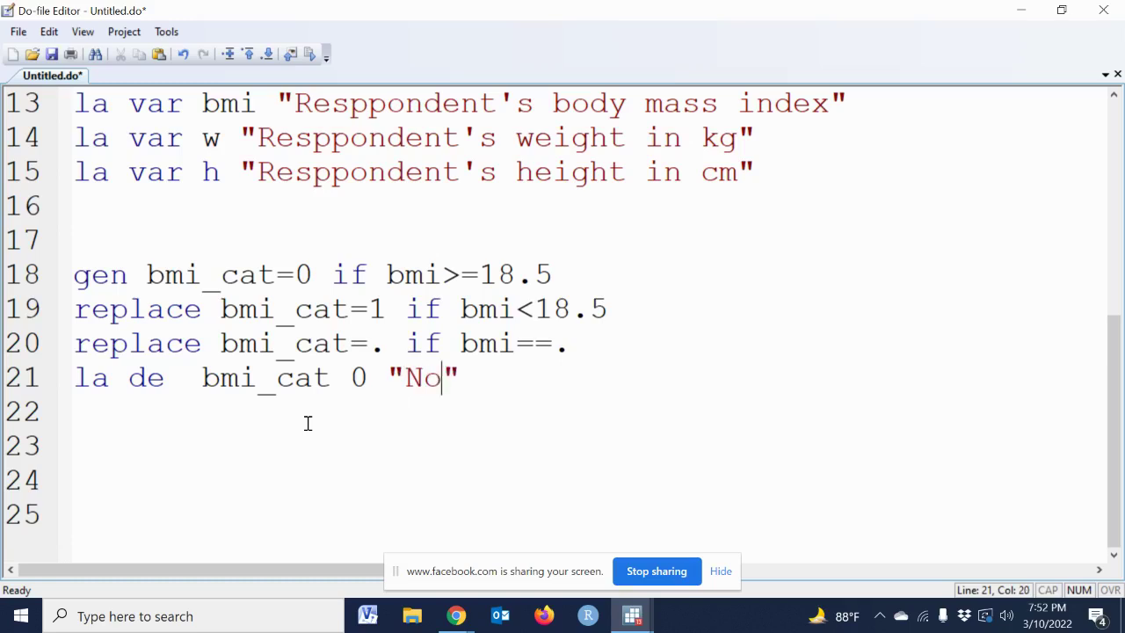
text(mra)
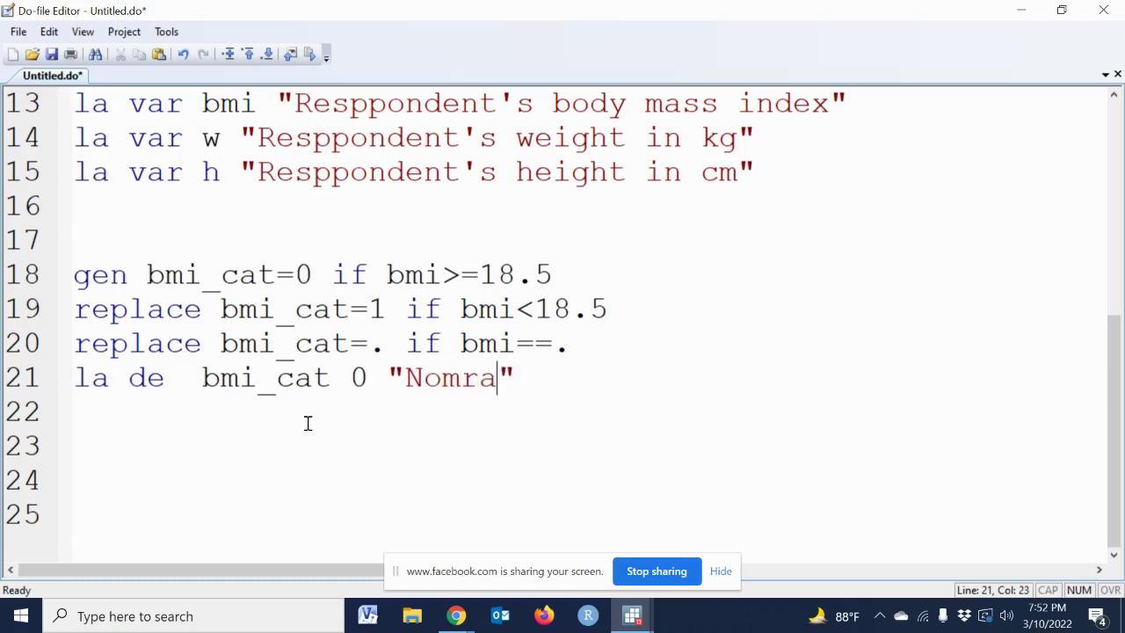
text(l BMI)
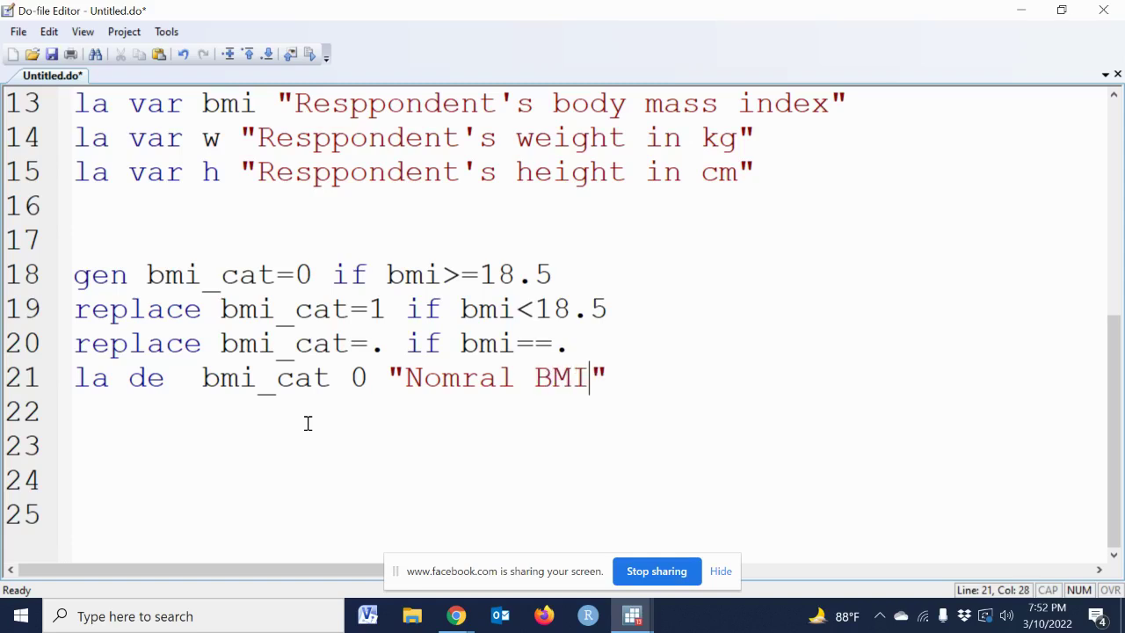
text( 1 )
text("")
text(und)
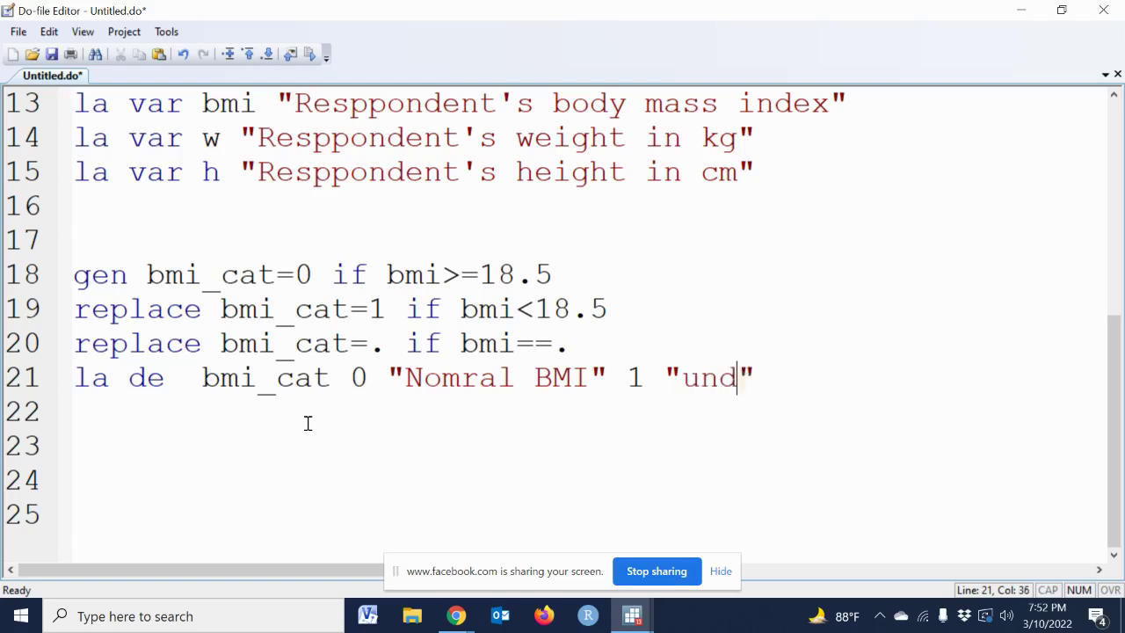
text(e)
key(BackSpace)
key(BackSpace)
key(BackSpace)
key(BackSpace)
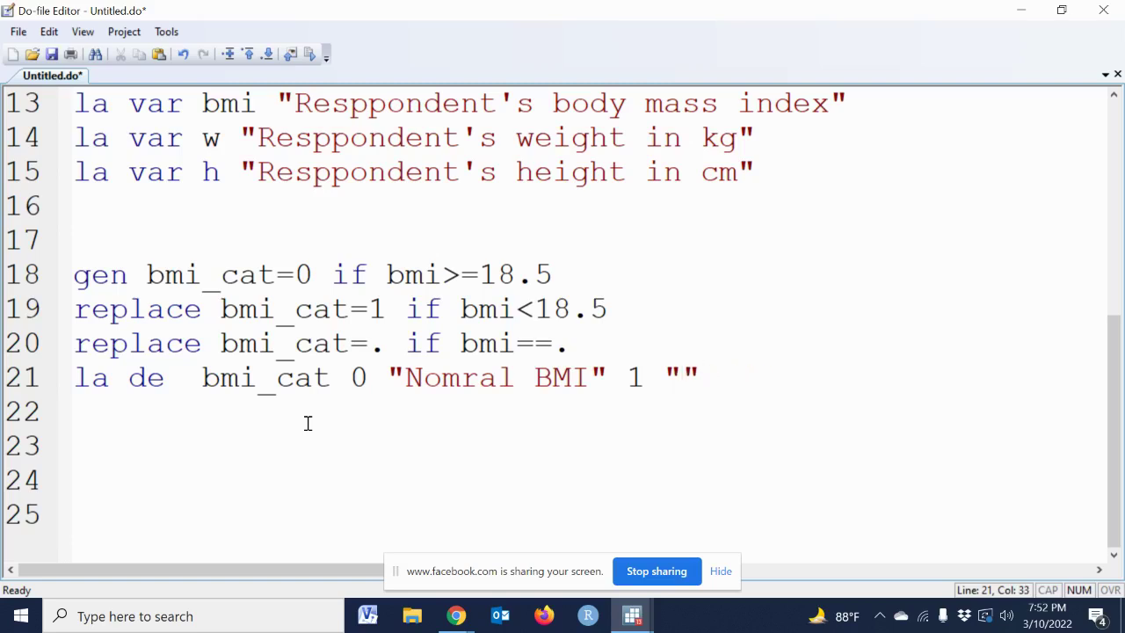
text(Underwei)
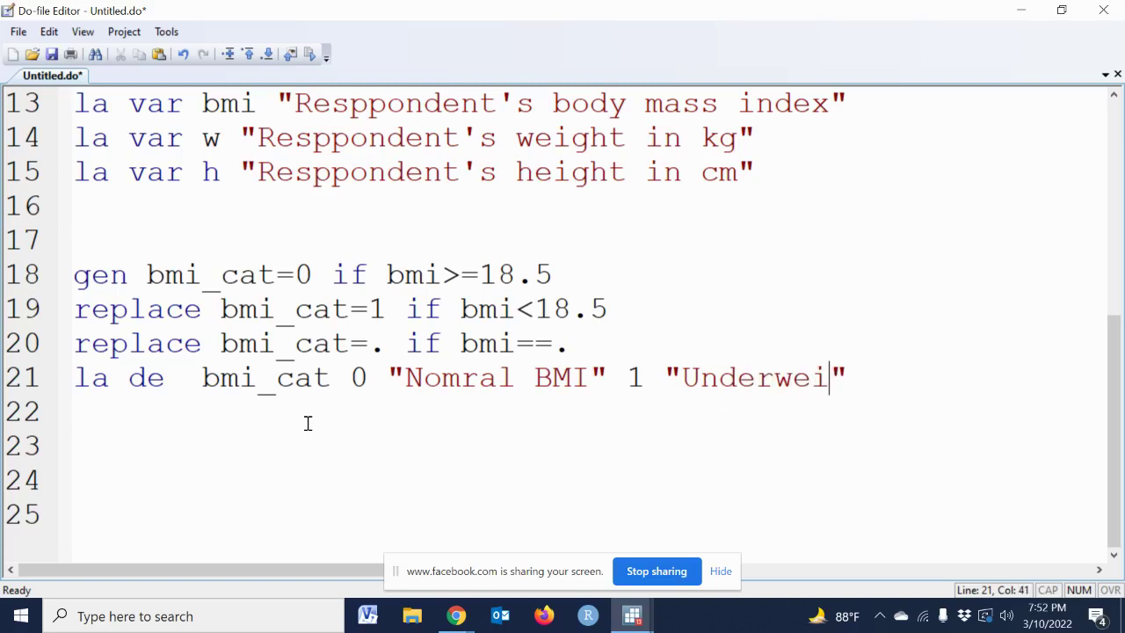
text(ght)
key(Right)
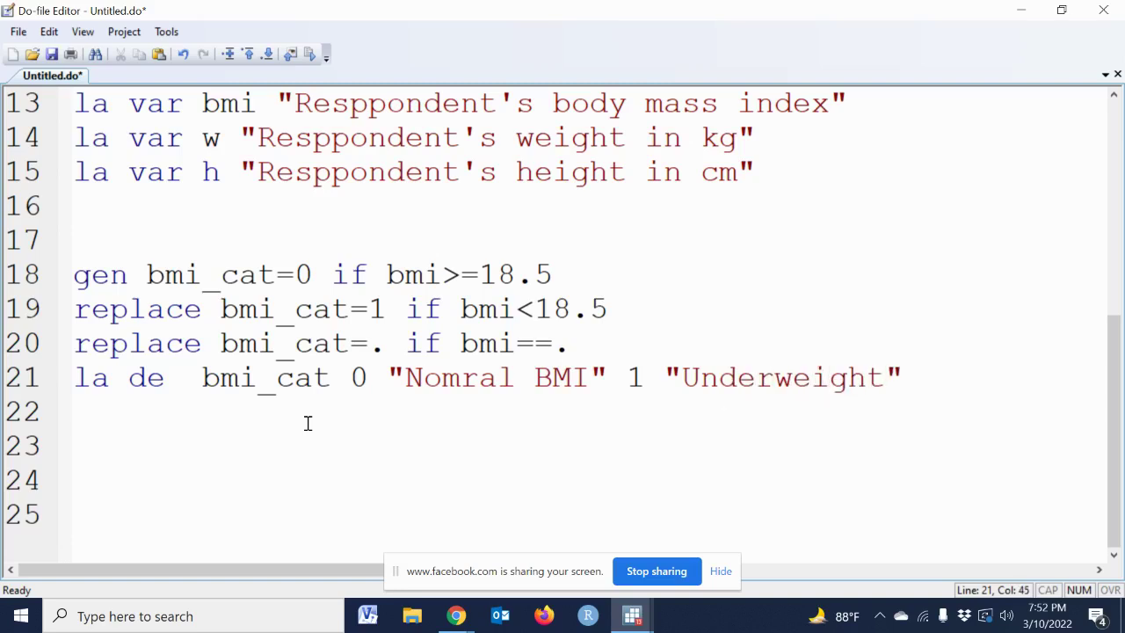
text(, replace)
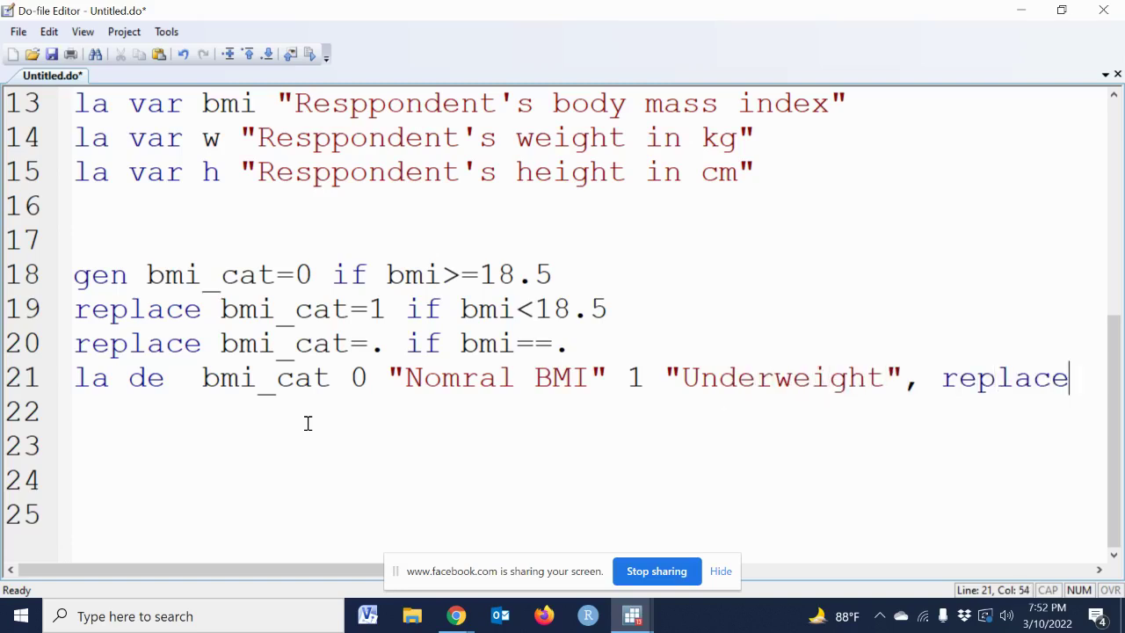
key(Return)
text(la v)
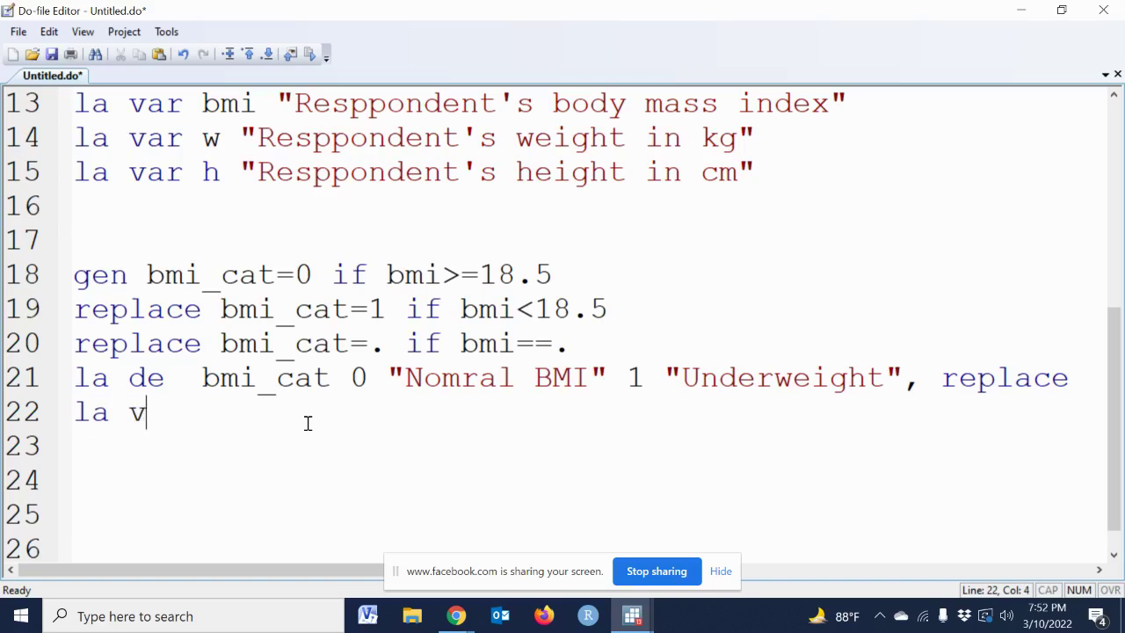
text(al)
text( bmi_cat bmi_cat)
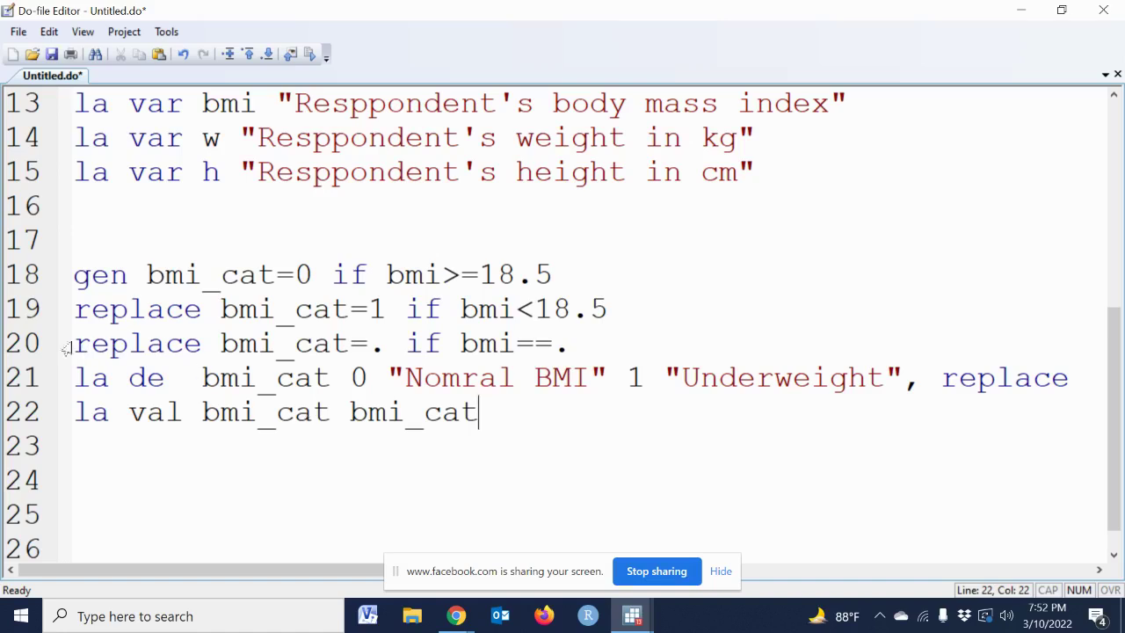
Step: Run do-file lines 18–22 and tabulate bmi_cat: 7,351 Nomral BMI and 1,271 Underweight
drag(77, 274, 79, 417)
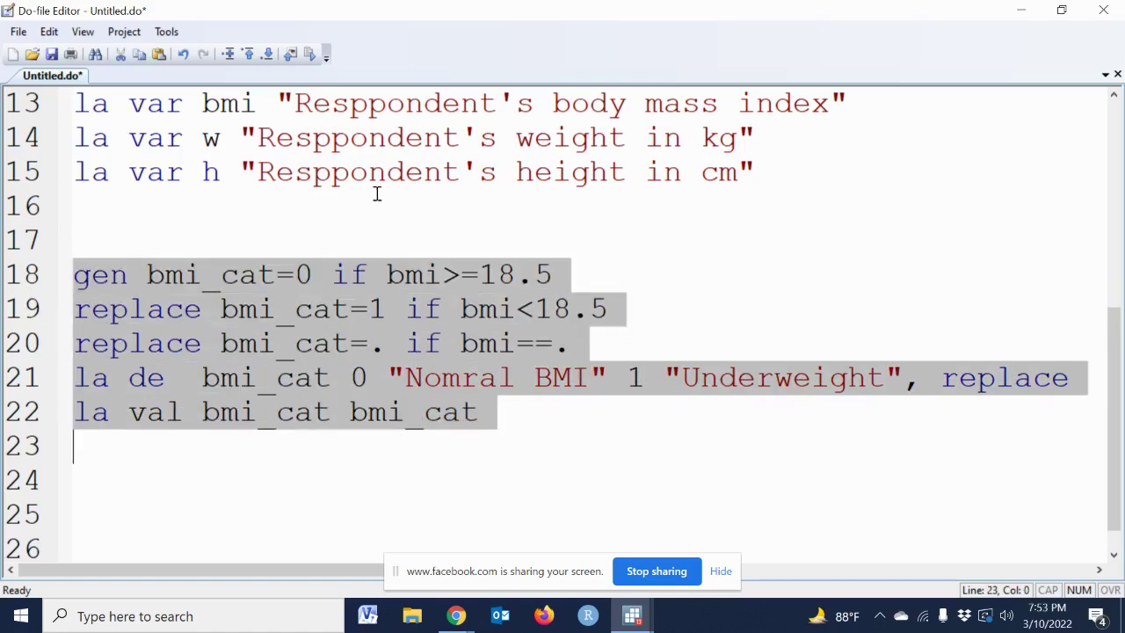
key(shift+Left)
key(ctrl+d)
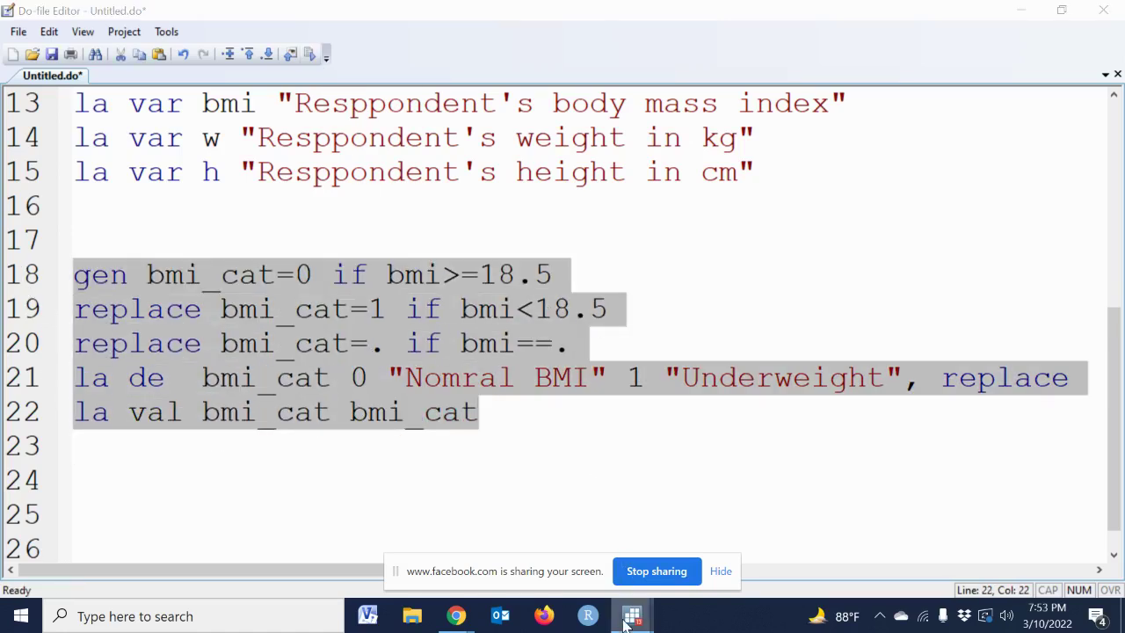
click(533, 523)
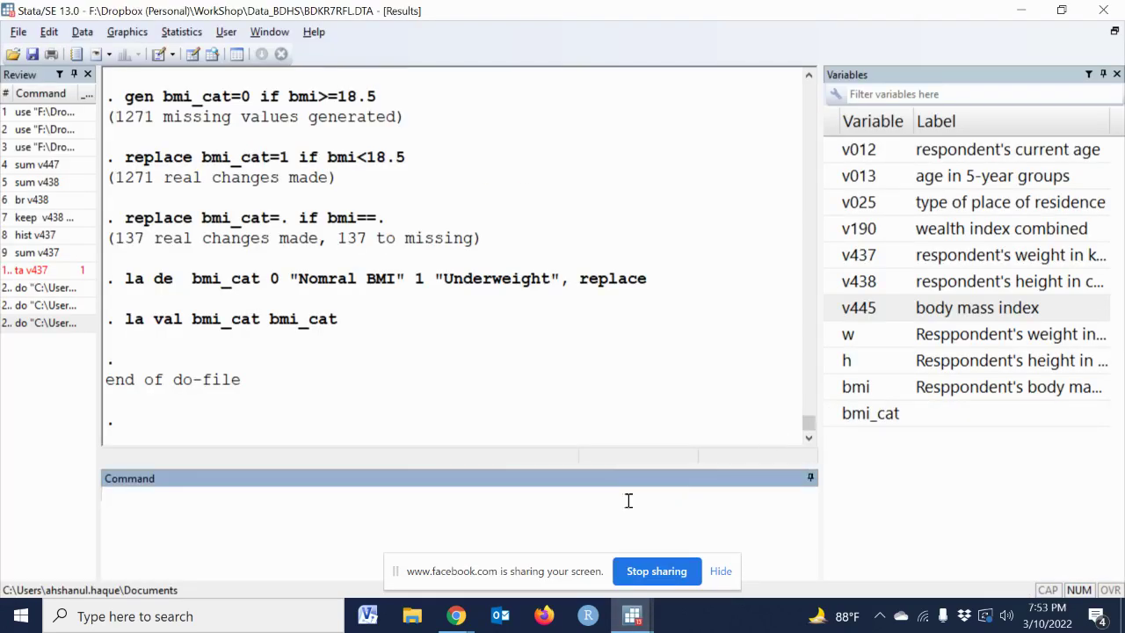
text(tab)
click(831, 418)
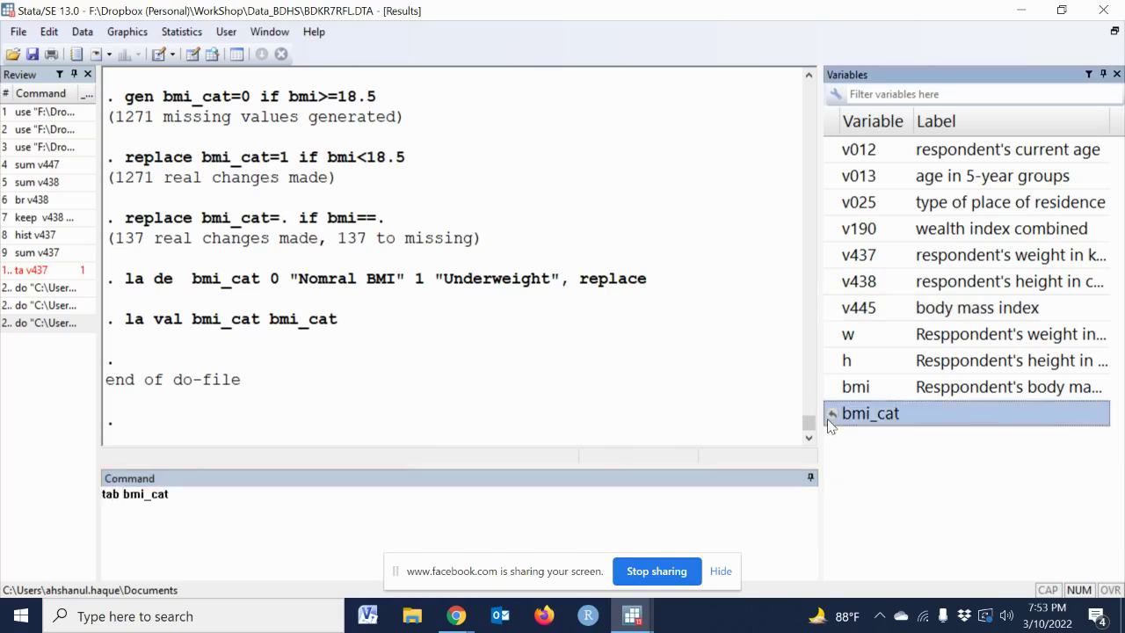
key(Return)
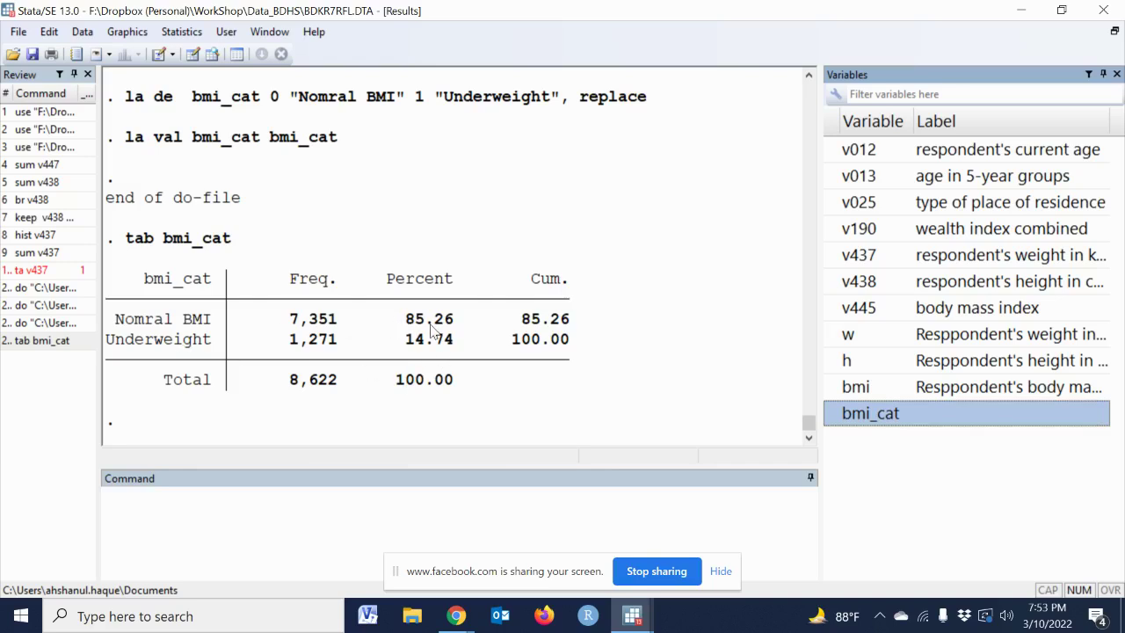
Step: Write line 23: la vra bmi_cat "Respondent's underweight"
mouse_move(632, 616)
click(709, 572)
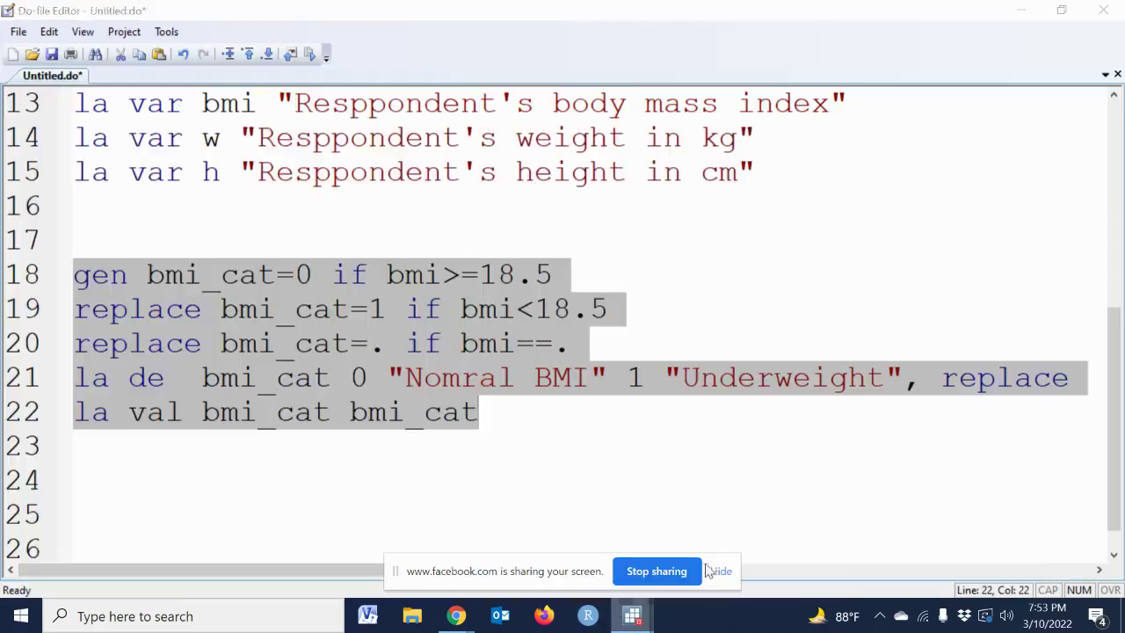
click(113, 440)
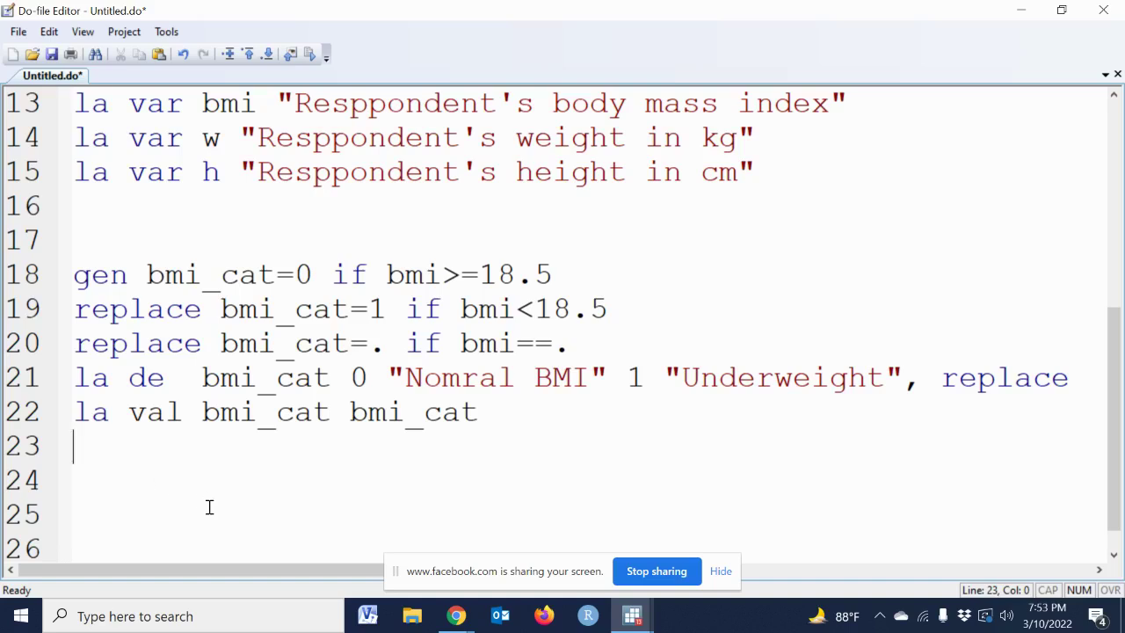
text(l)
text(a v)
text(ra bmi_cat )
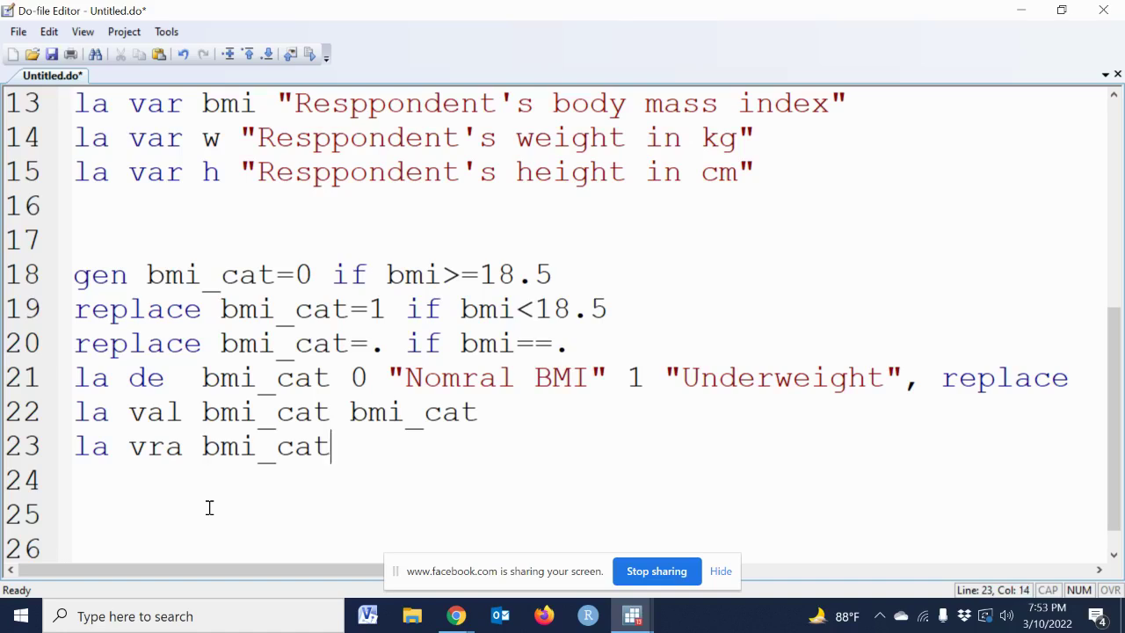
text("")
key(Left)
text(M)
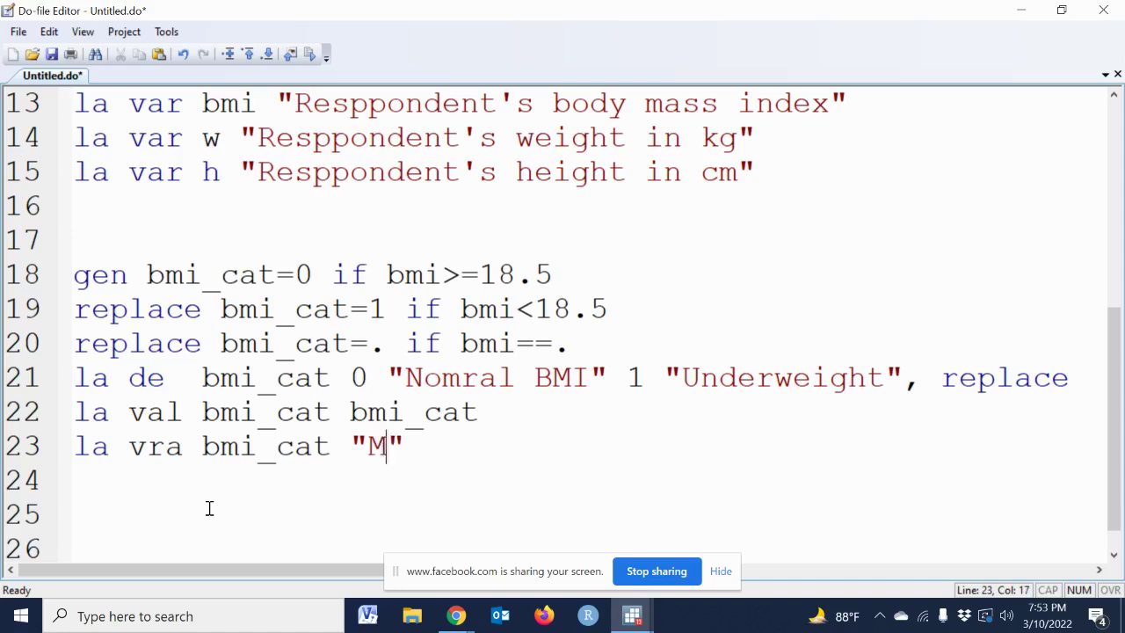
text(ater)
key(BackSpace)
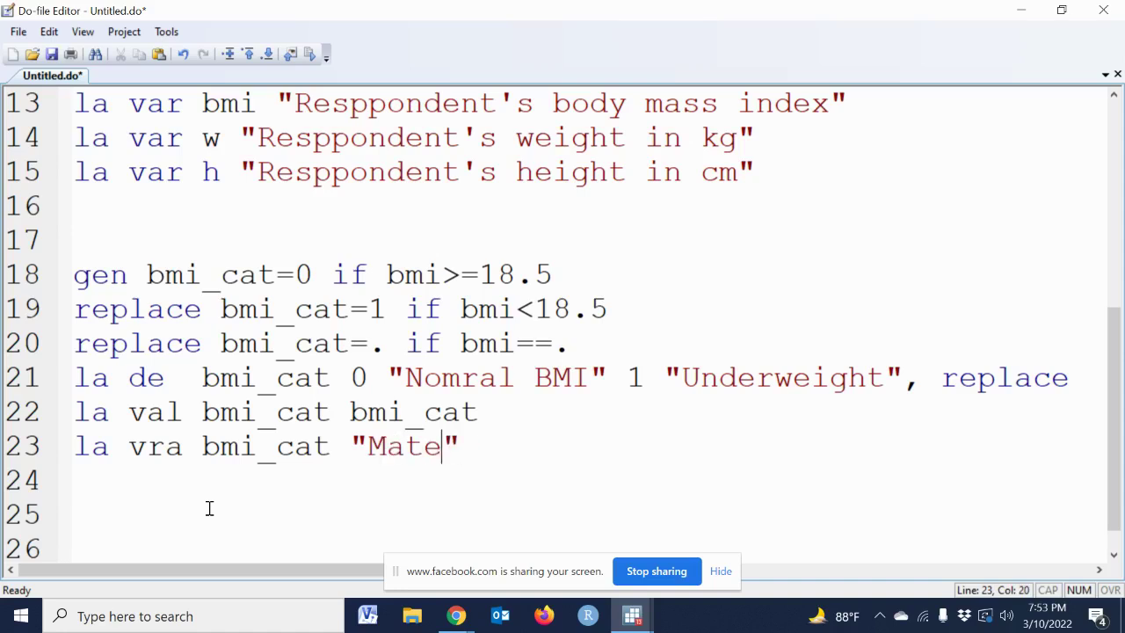
key(BackSpace)
key(BackSpace)
key(BackSpace)
key(BackSpace)
text(R)
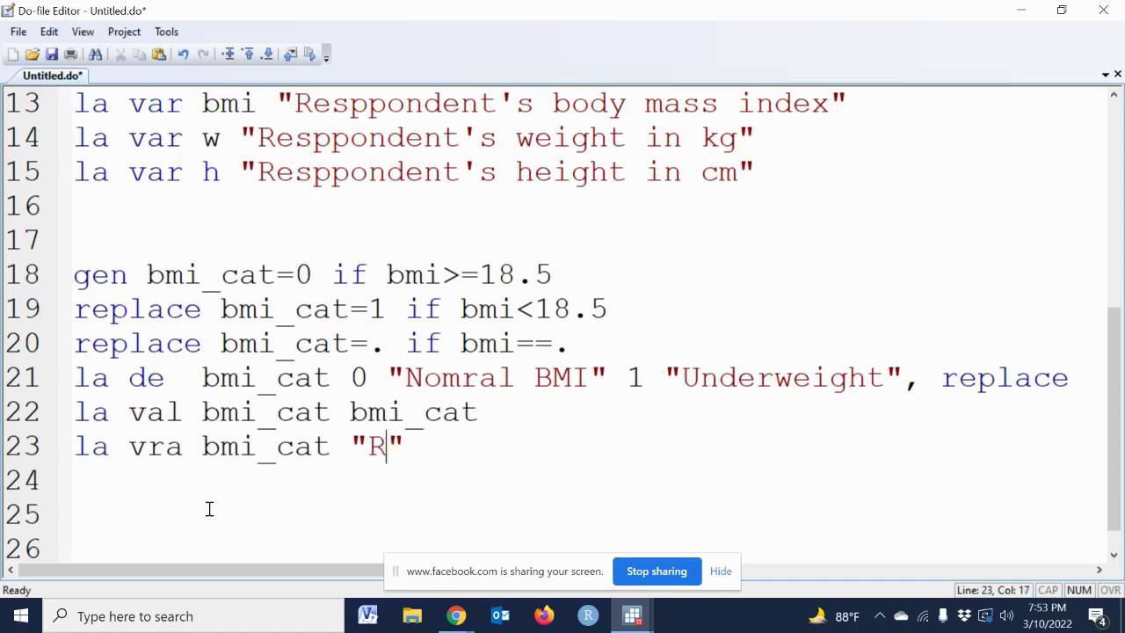
text(esponden)
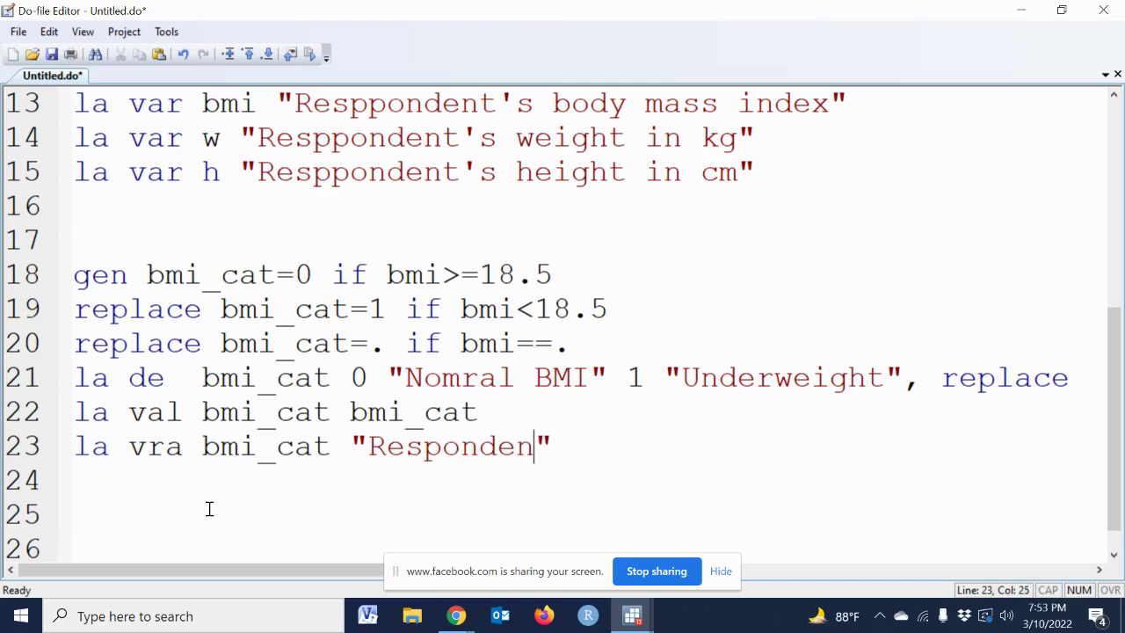
text(t's )
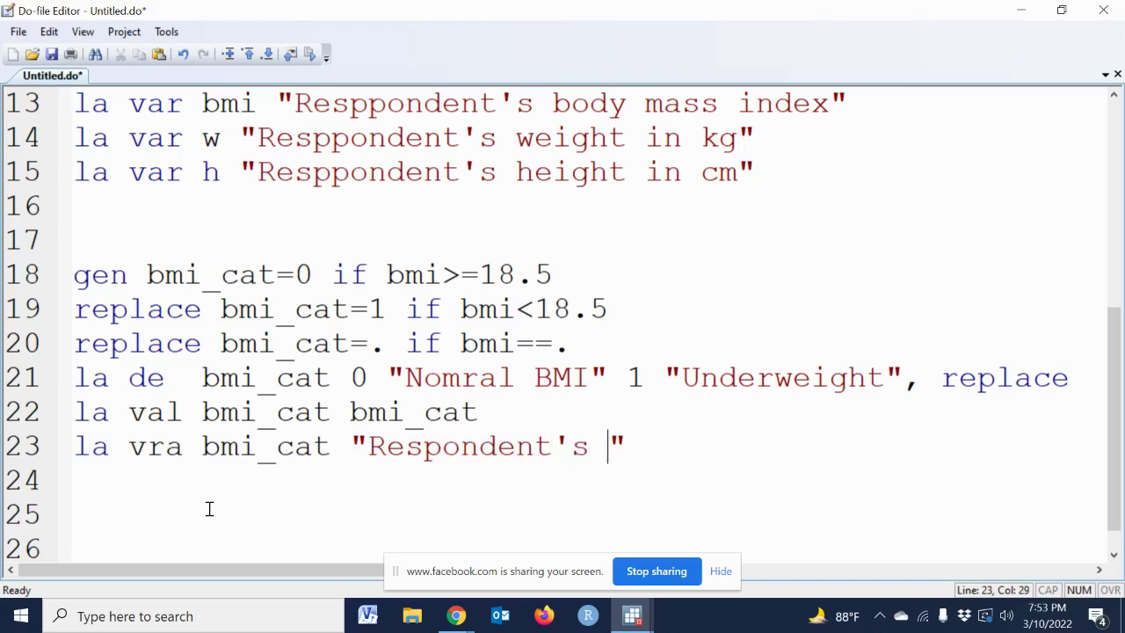
text(underwe)
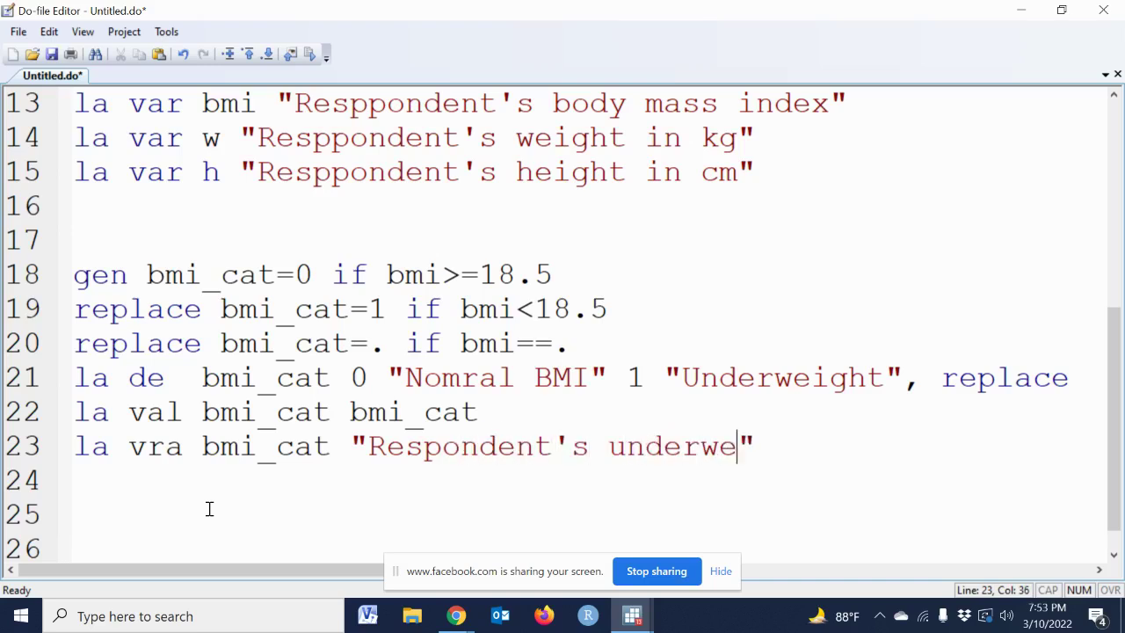
text(ight)
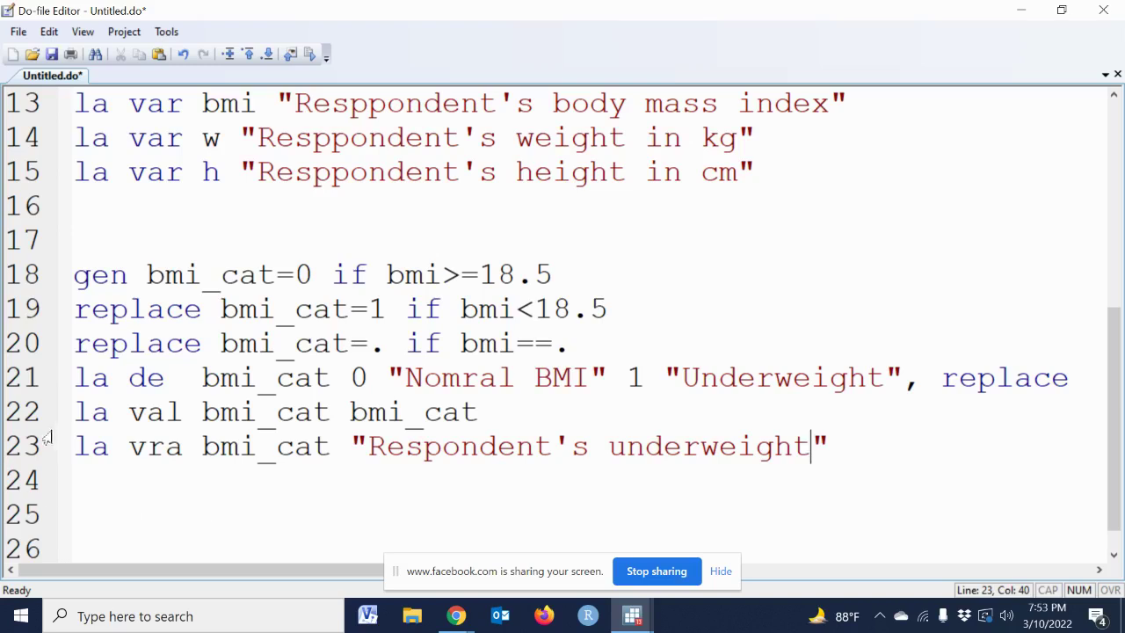
Step: Run line 23 and check the results, which show an invalid syntax error r(198)
click(48, 437)
key(shift+Left)
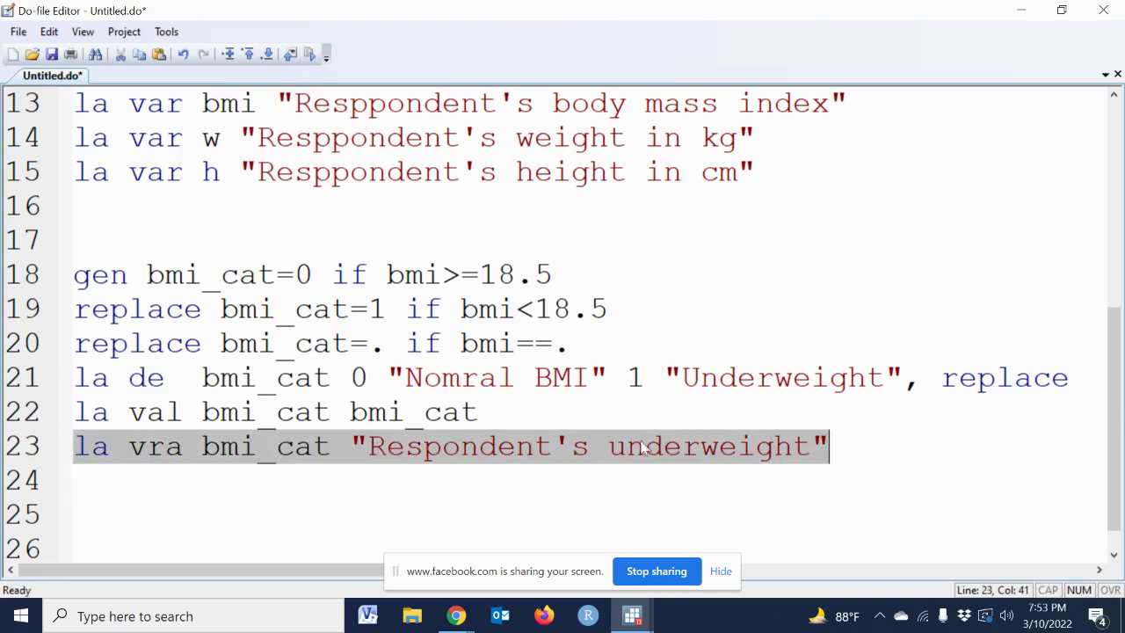
click(633, 617)
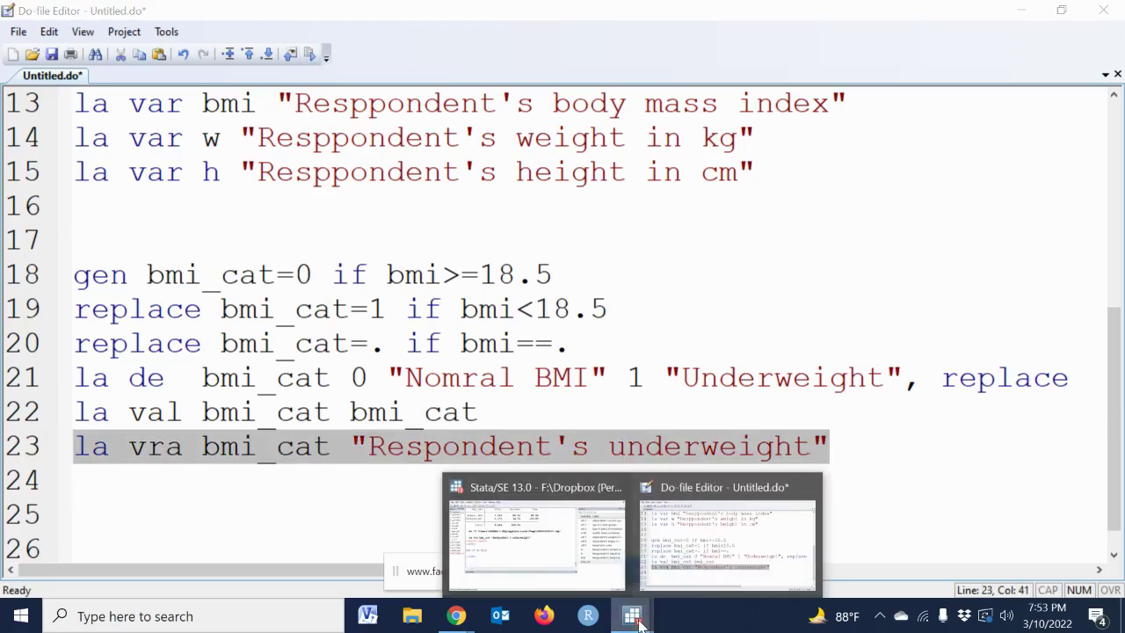
click(536, 536)
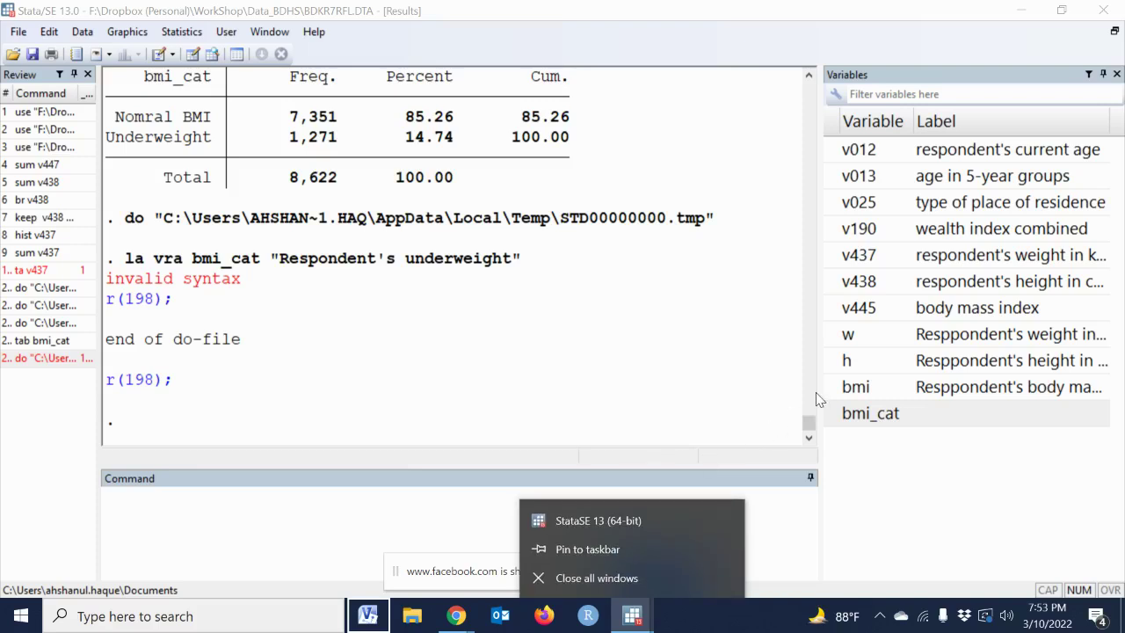
click(720, 385)
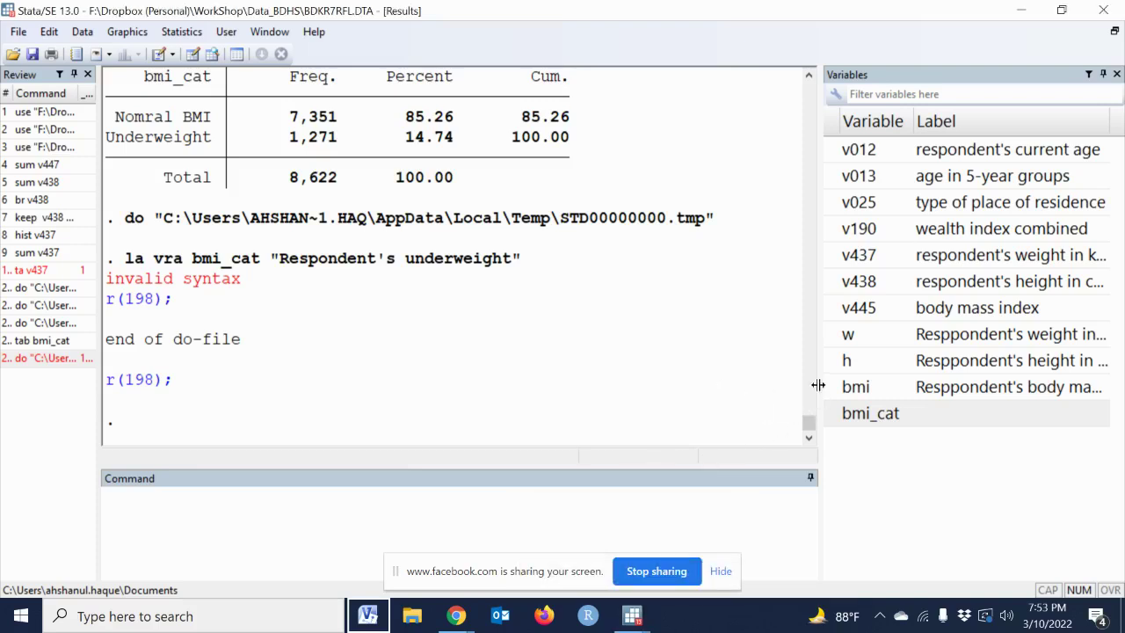
drag(817, 385, 605, 366)
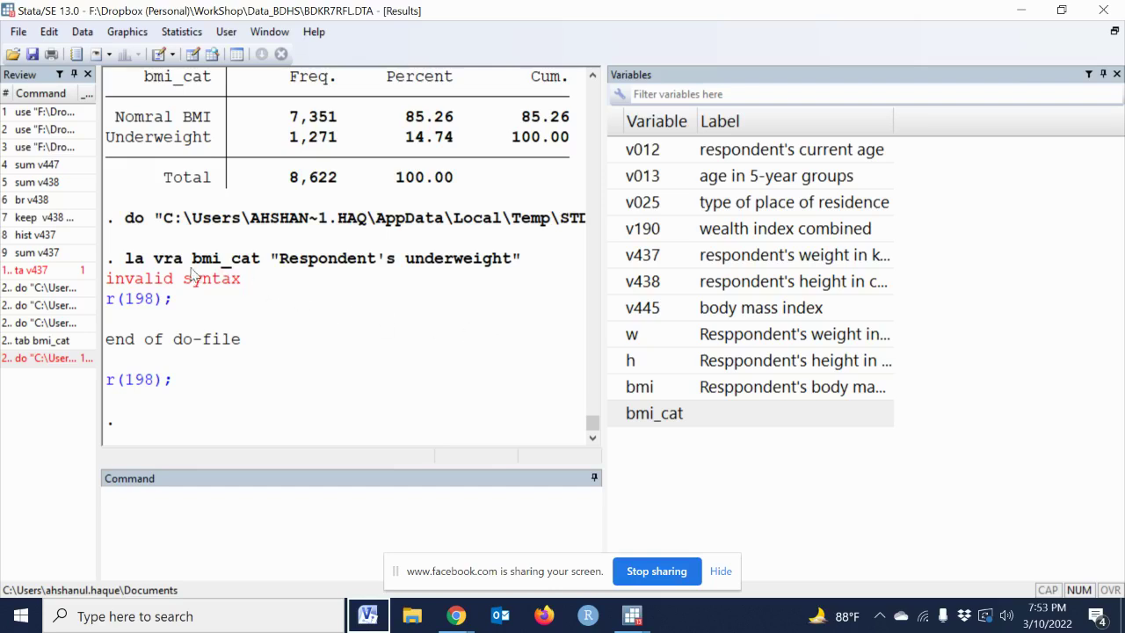
click(633, 615)
Step: Correct 'vra' to 'var' on line 23 and rerun it, labelling bmi_cat "Respondent's underweight"
click(721, 527)
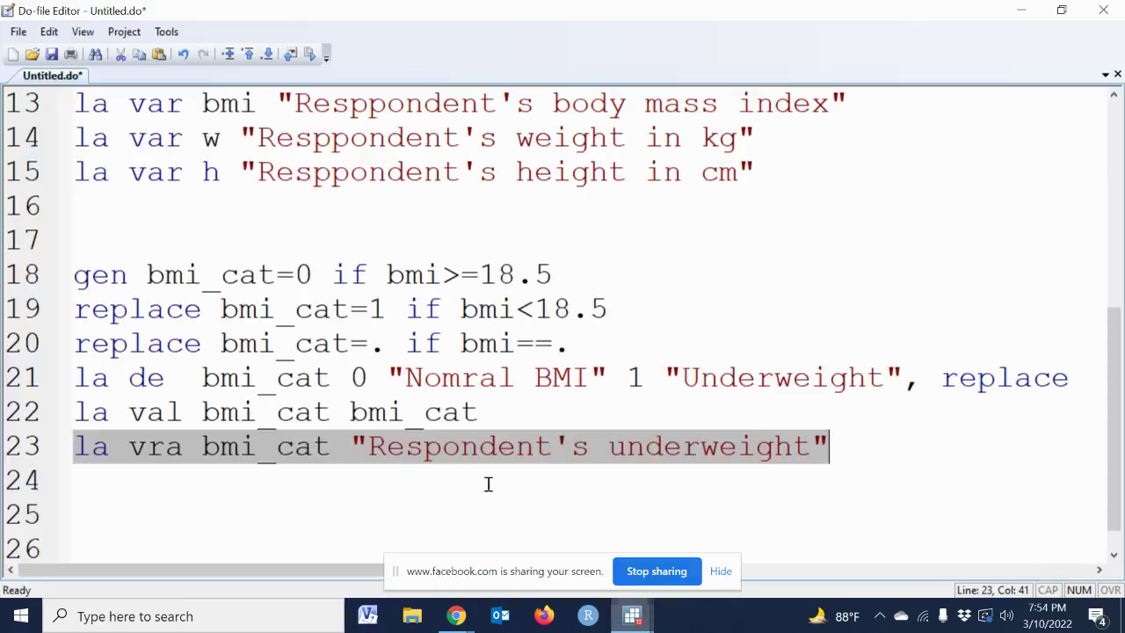
click(186, 445)
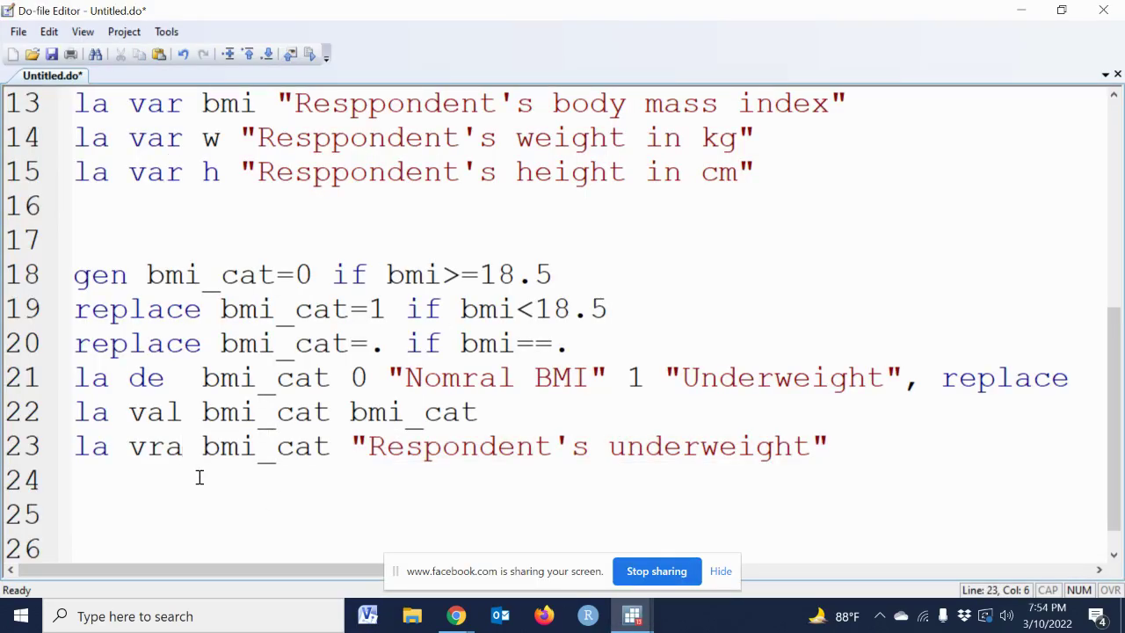
key(BackSpace)
key(BackSpace)
text(ar)
click(29, 448)
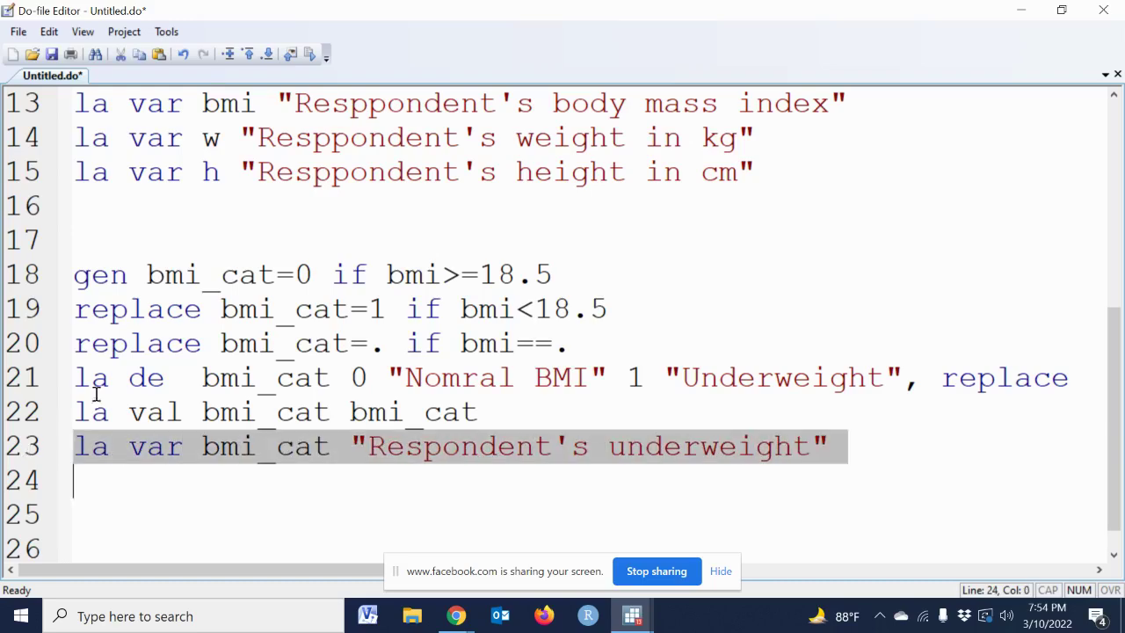
click(310, 55)
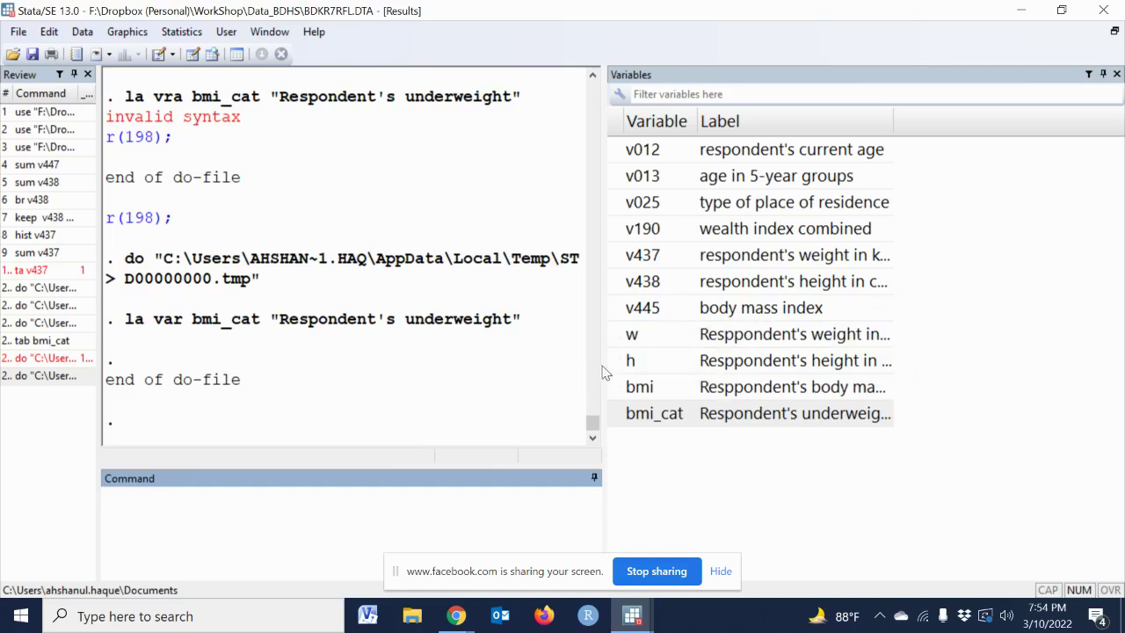
mouse_move(604, 357)
mouse_down()
mouse_move(724, 336)
mouse_move(823, 339)
mouse_up()
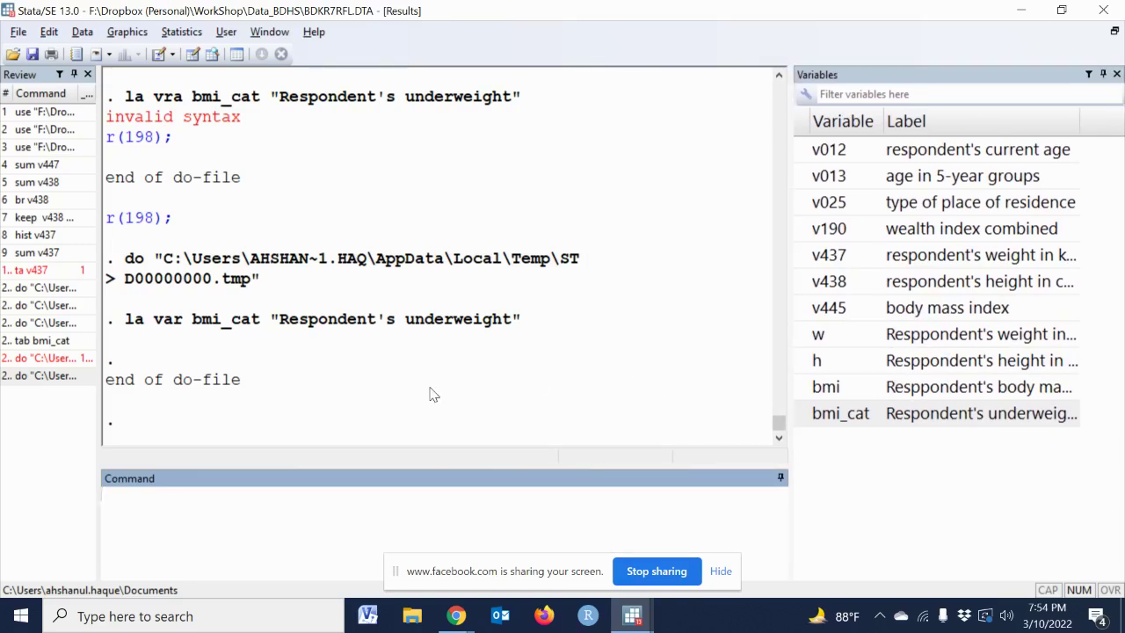
key(alt+Tab)
scroll(435, 400, up, 3)
scroll(439, 409, up, 2)
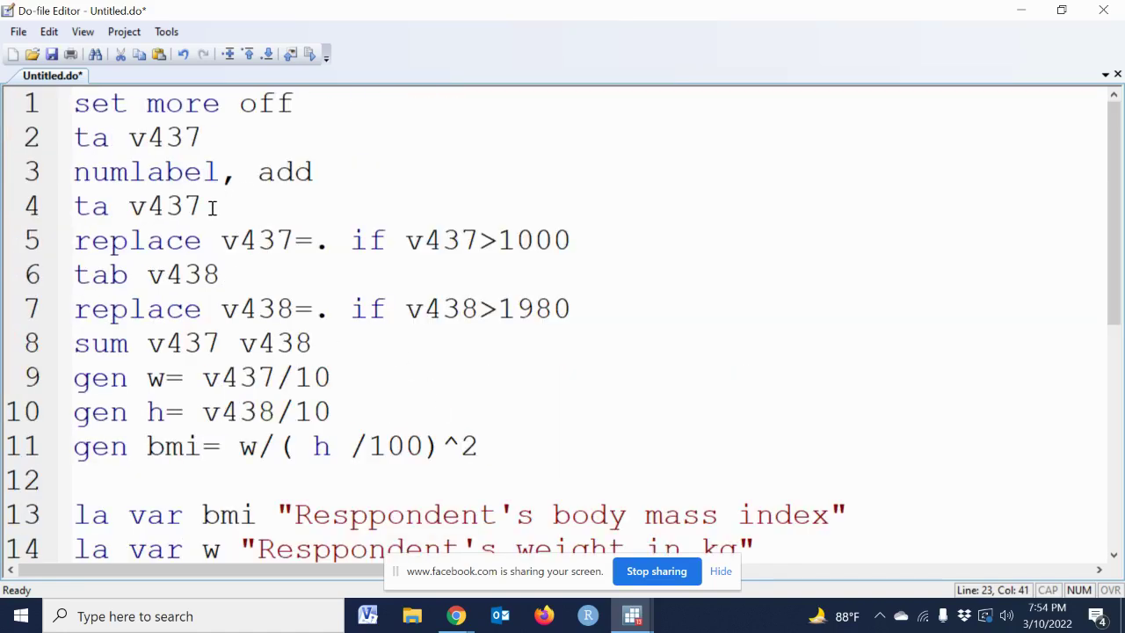
Step: Delete the first four exploratory lines plus 'tab v438' and 'sum v437 v438'
drag(212, 208, 68, 110)
key(Delete)
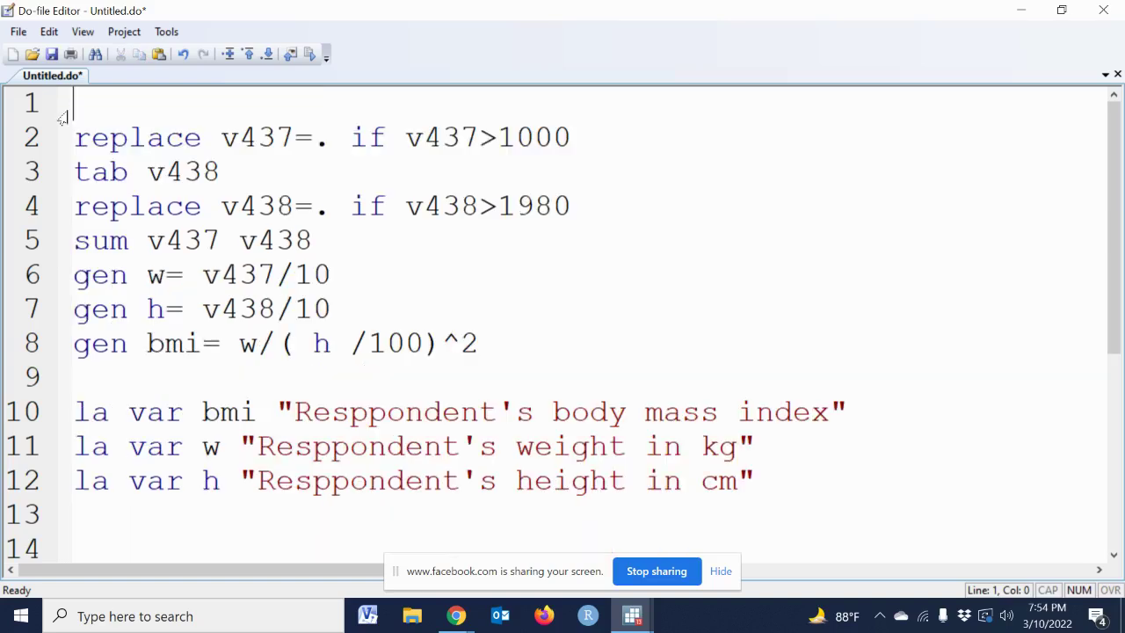
drag(230, 176, 79, 175)
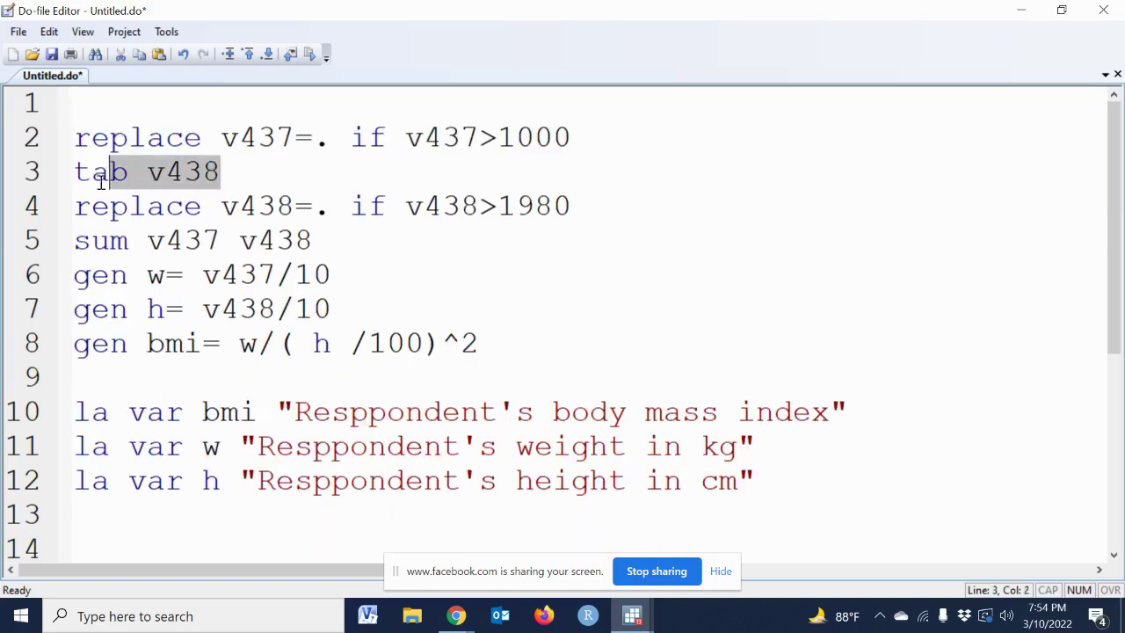
key(Delete)
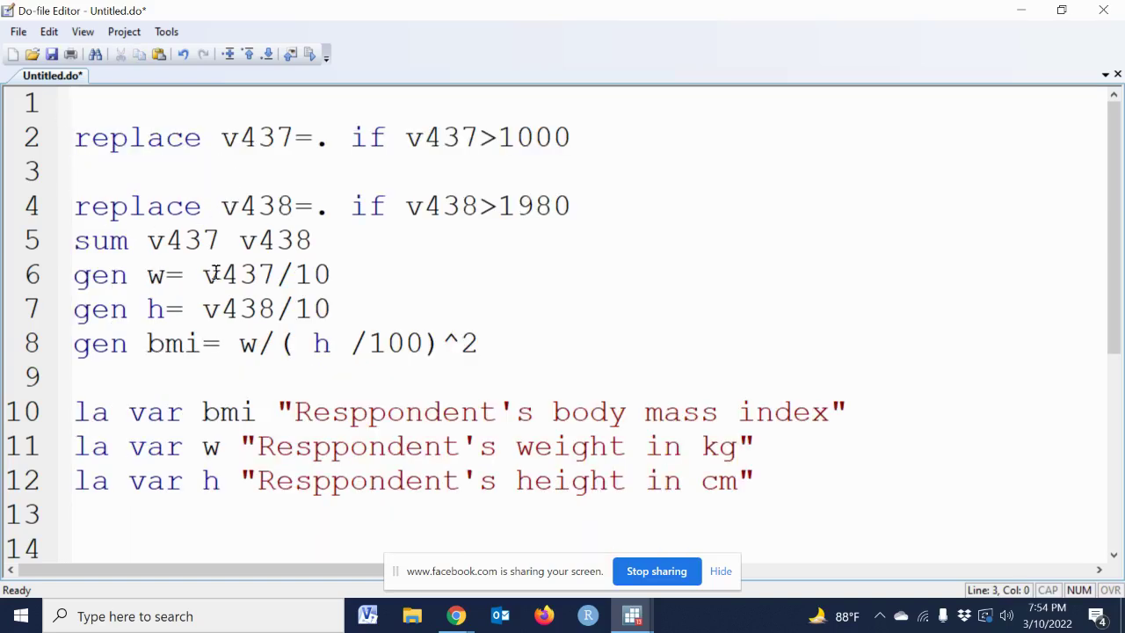
key(Delete)
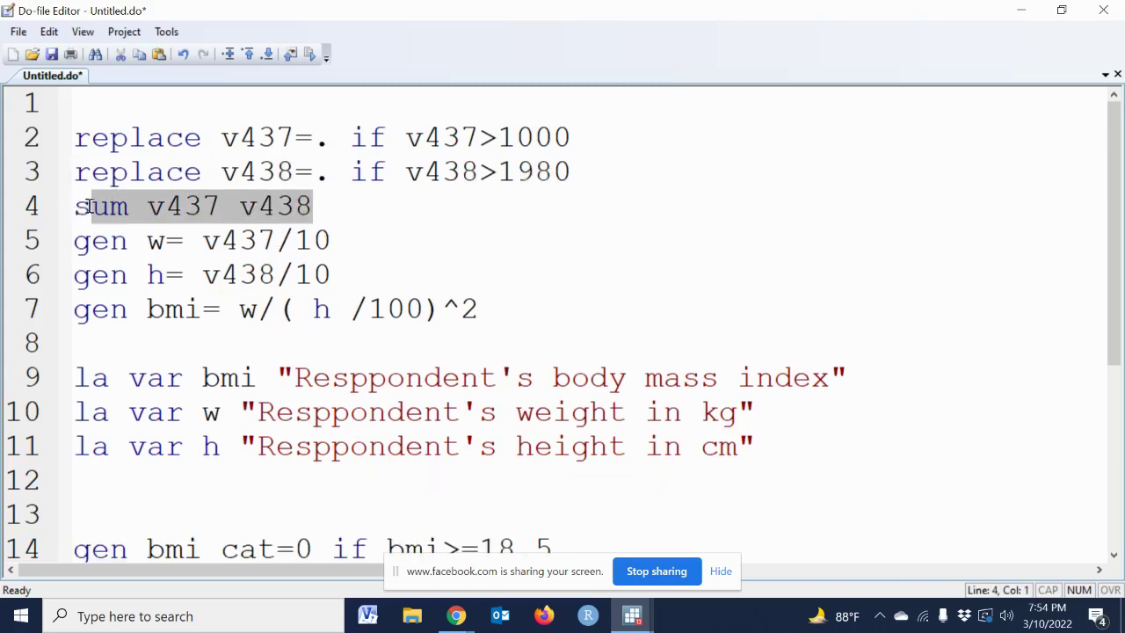
drag(321, 204, 76, 207)
key(Delete)
key(Delete)
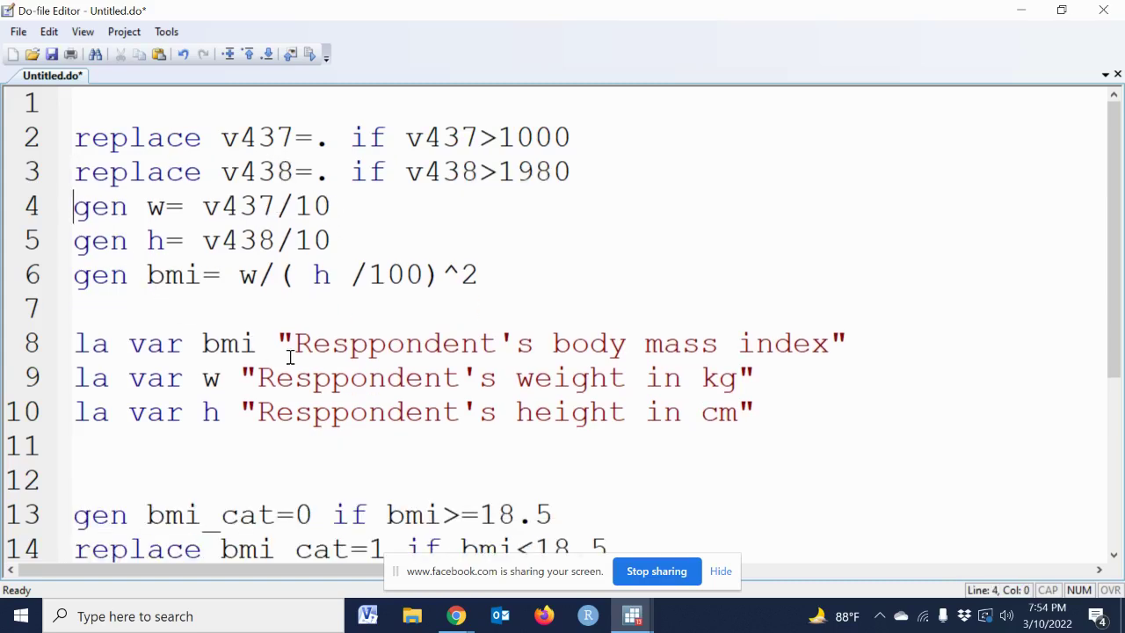
scroll(290, 356, down, 1)
scroll(290, 356, down, 2)
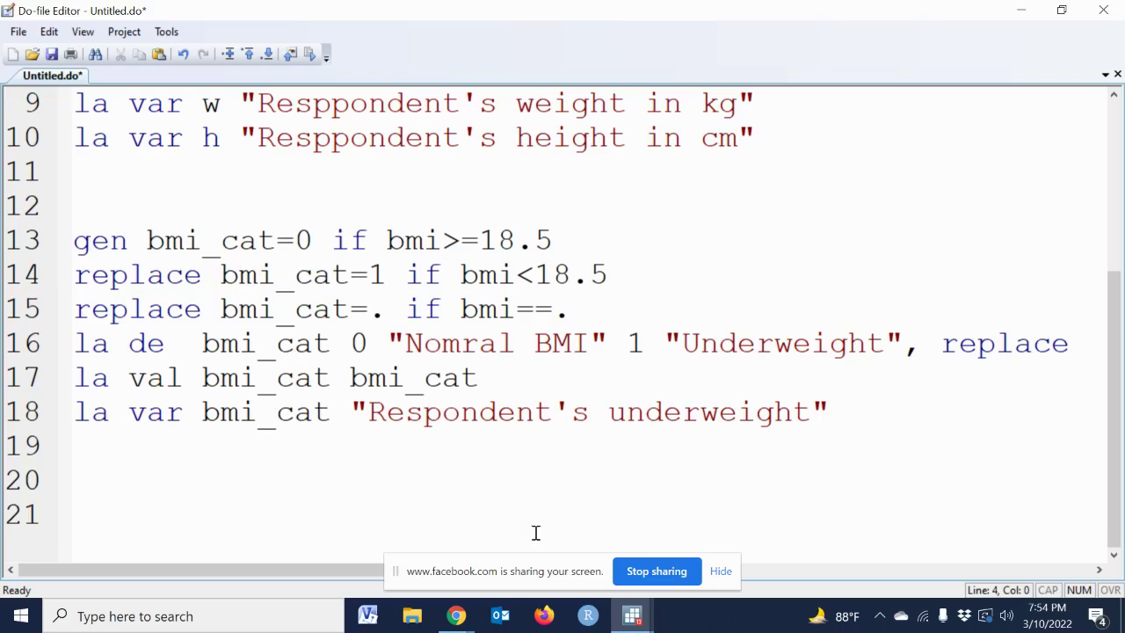
click(630, 618)
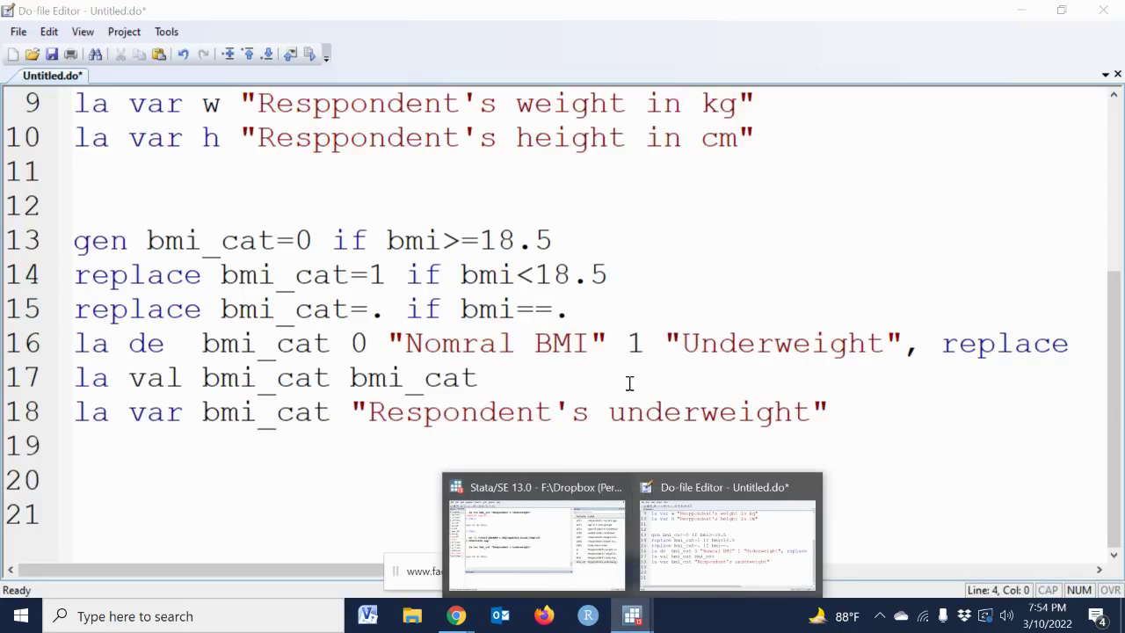
click(563, 519)
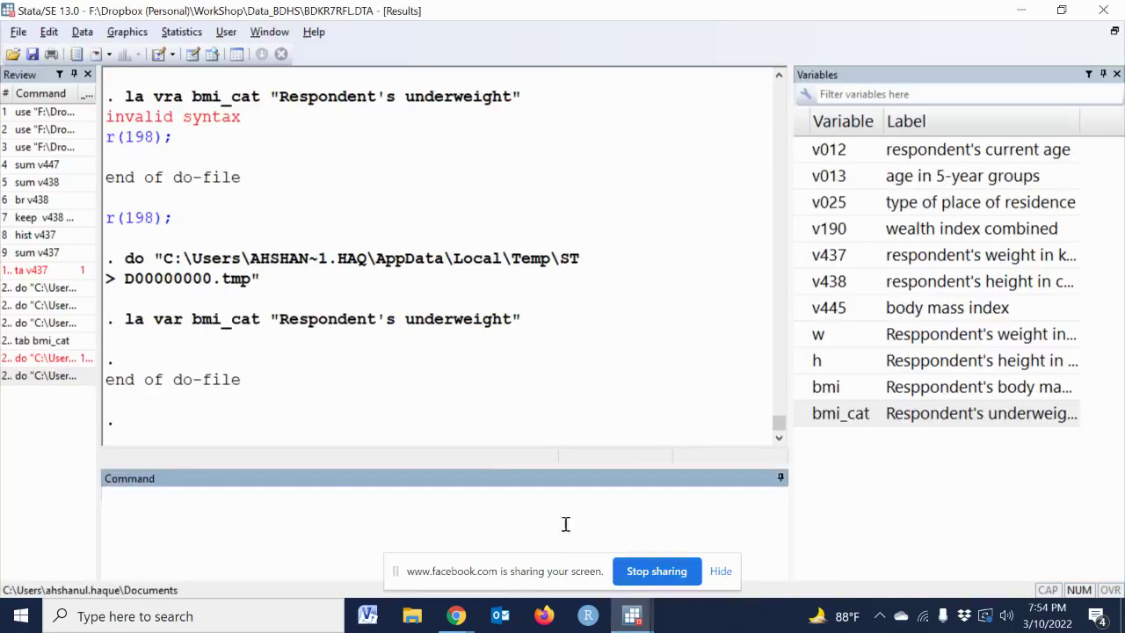
click(632, 615)
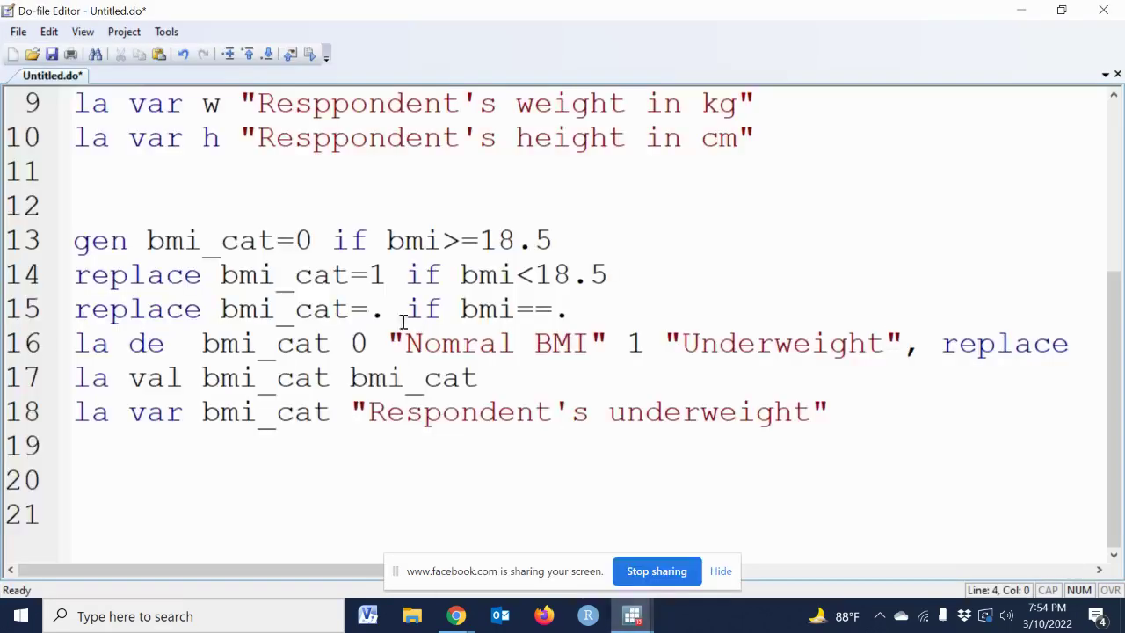
scroll(319, 249, up, 2)
scroll(339, 215, up, 1)
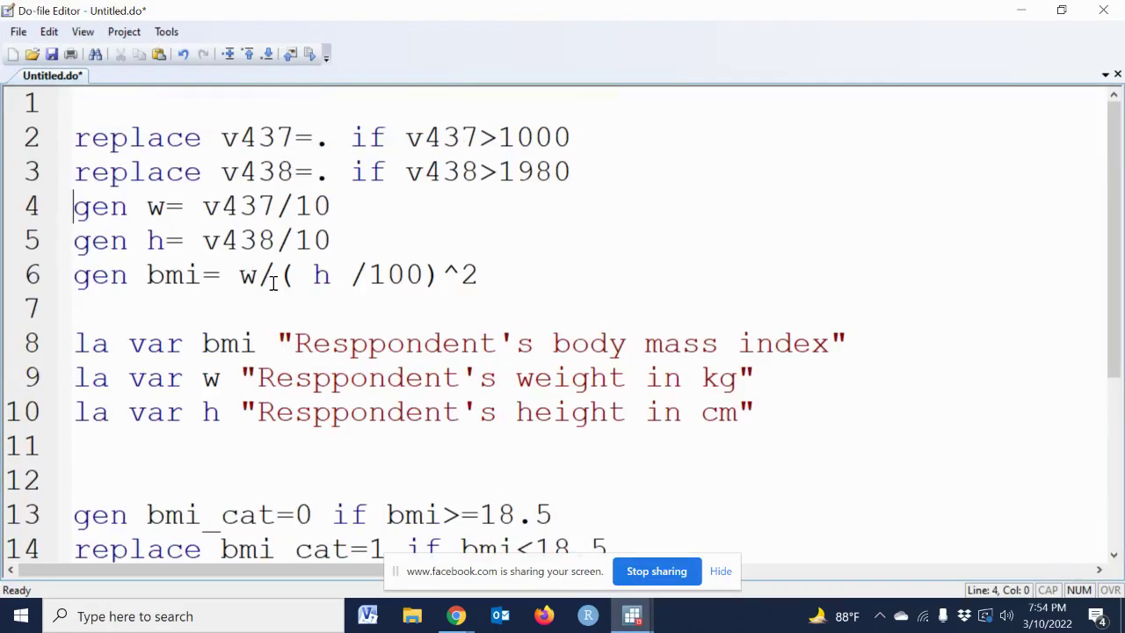
Step: Put * separators on blank lines 1, 7 and 11 and remove the extra blank line
click(93, 118)
text(*)
click(130, 309)
text(*)
click(126, 456)
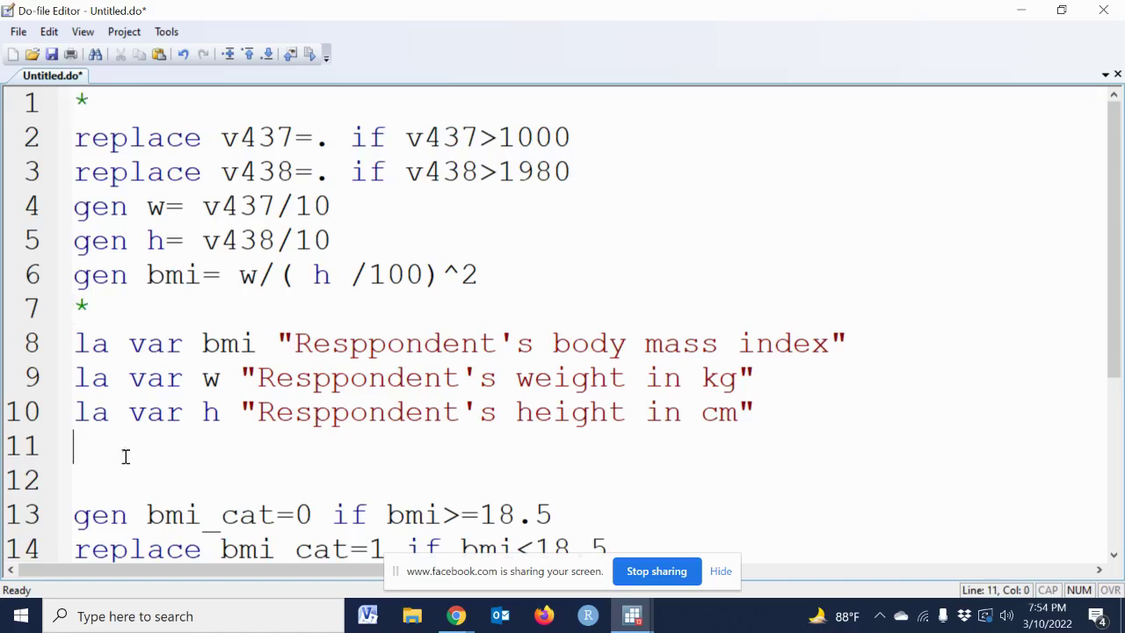
text(*)
key(Delete)
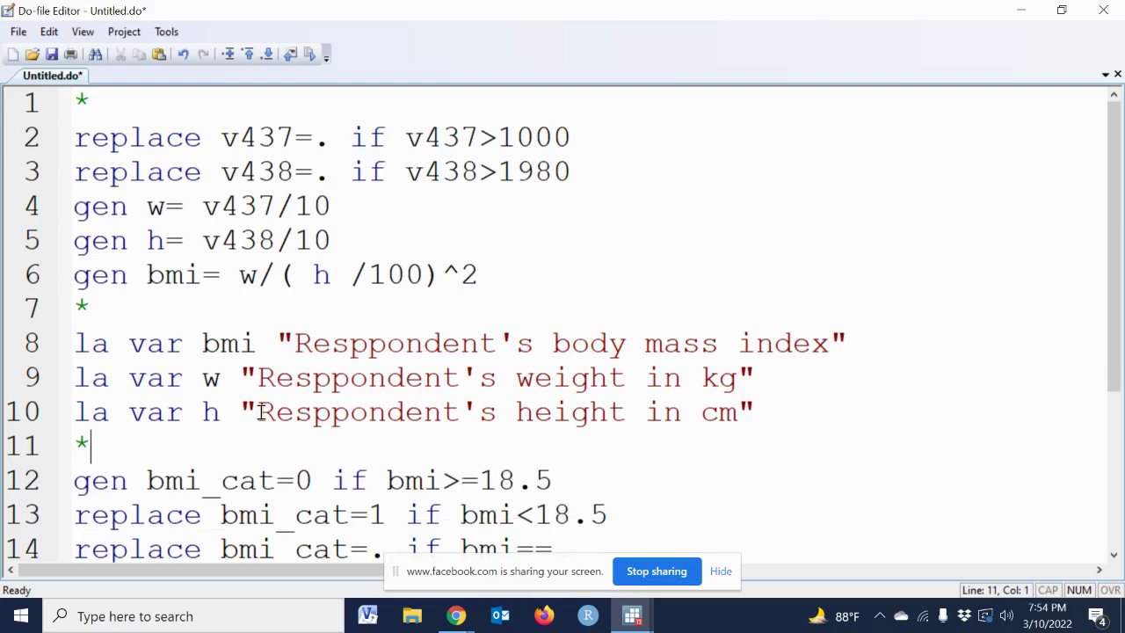
scroll(275, 396, down, 2)
ctrl+scroll(276, 396, up, 1)
ctrl+scroll(276, 396, down, 1)
ctrl+scroll(275, 395, down, 1)
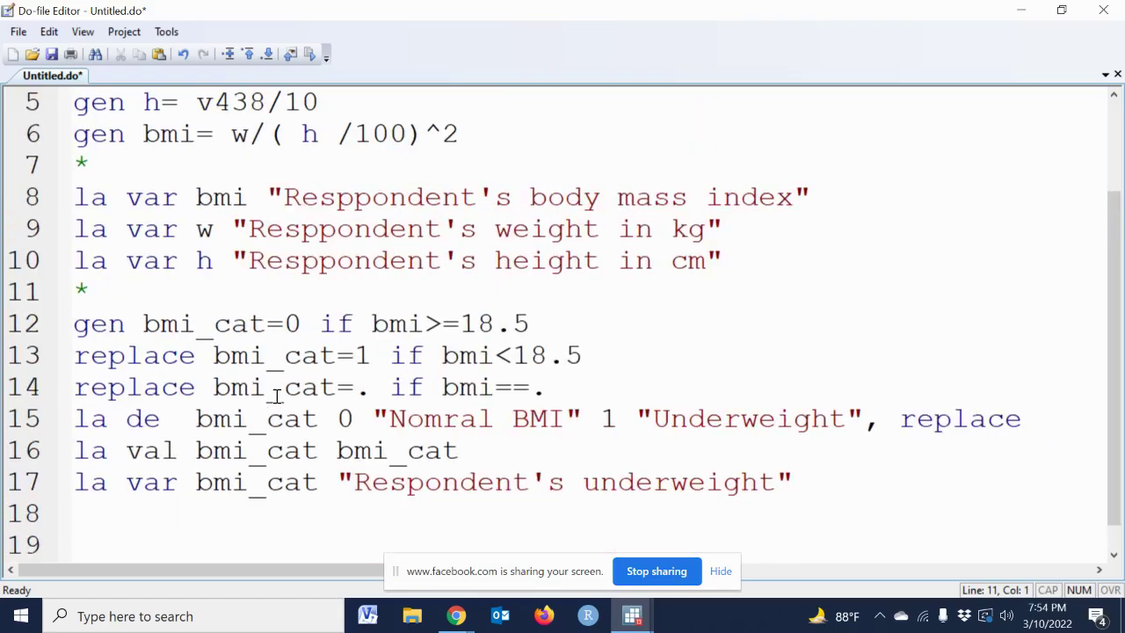
ctrl+scroll(276, 395, down, 1)
ctrl+scroll(275, 396, up, 1)
ctrl+scroll(275, 396, up, 1)
scroll(276, 395, up, 2)
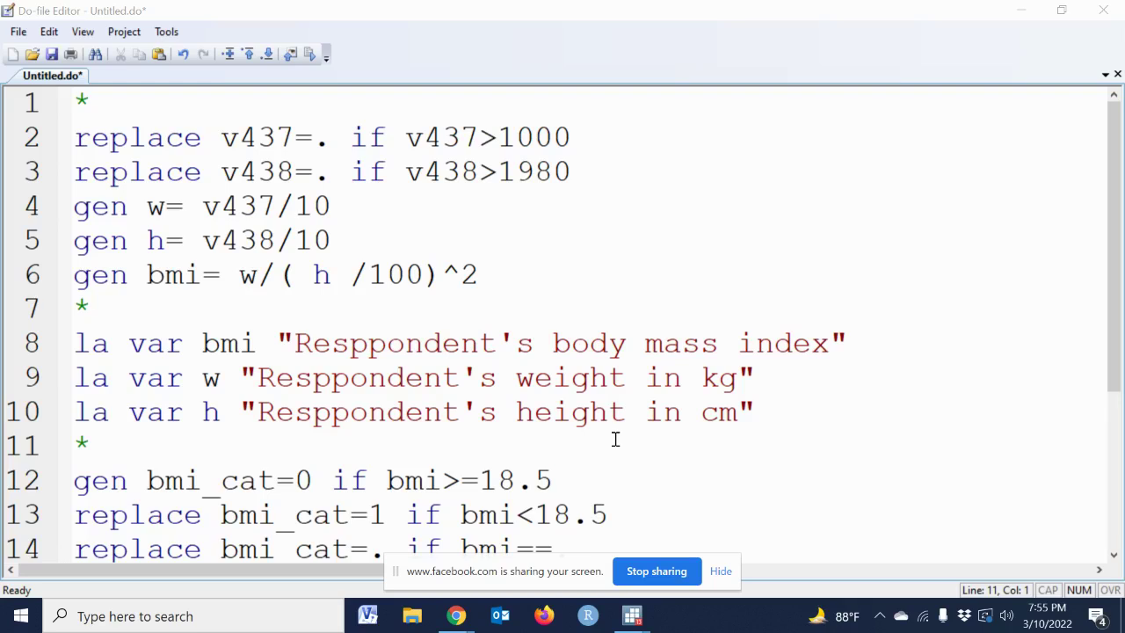
scroll(567, 246, down, 3)
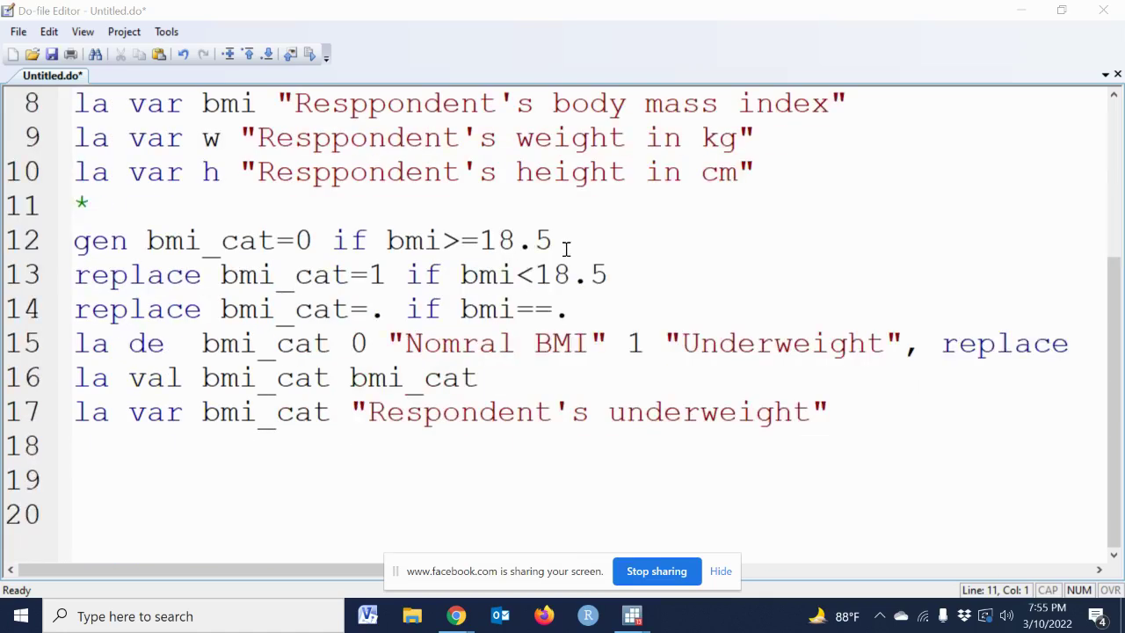
scroll(566, 249, up, 3)
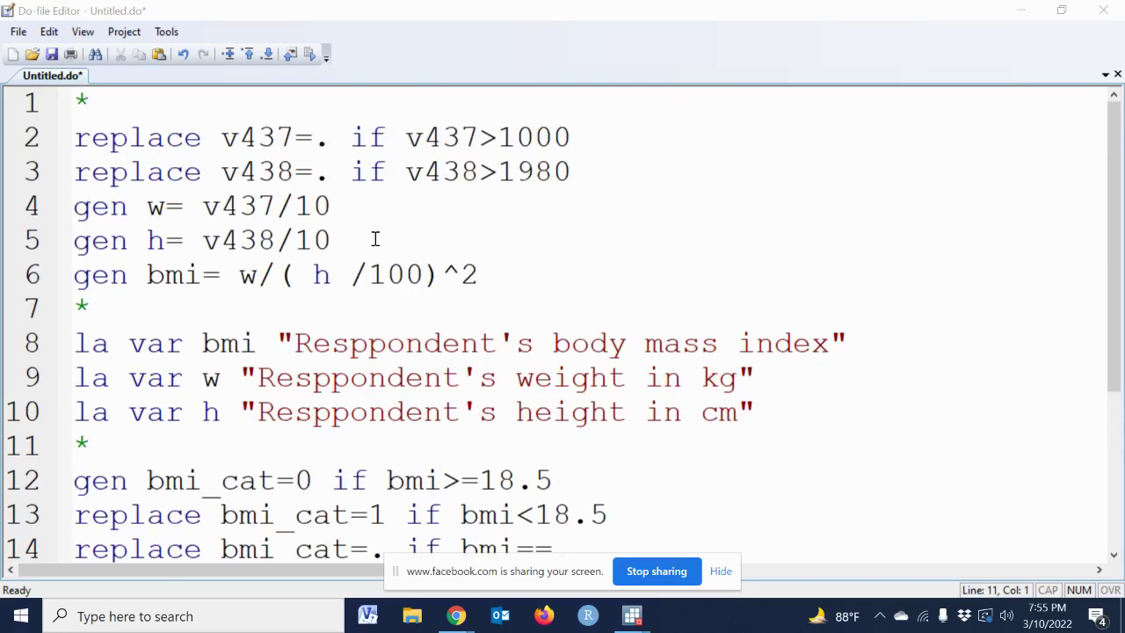
scroll(374, 239, down, 3)
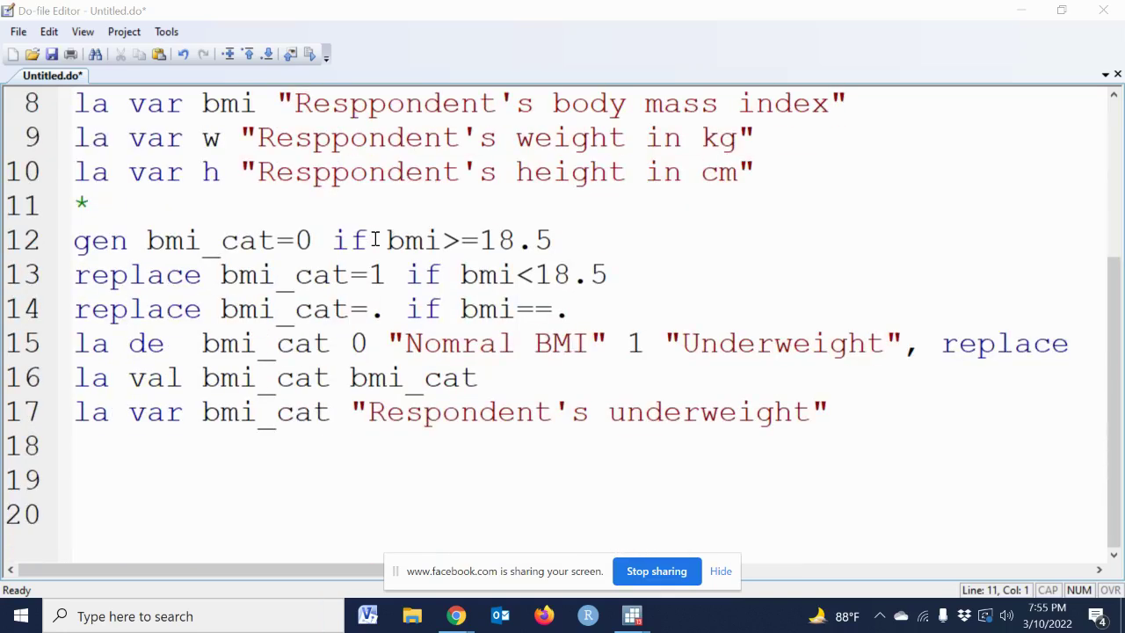